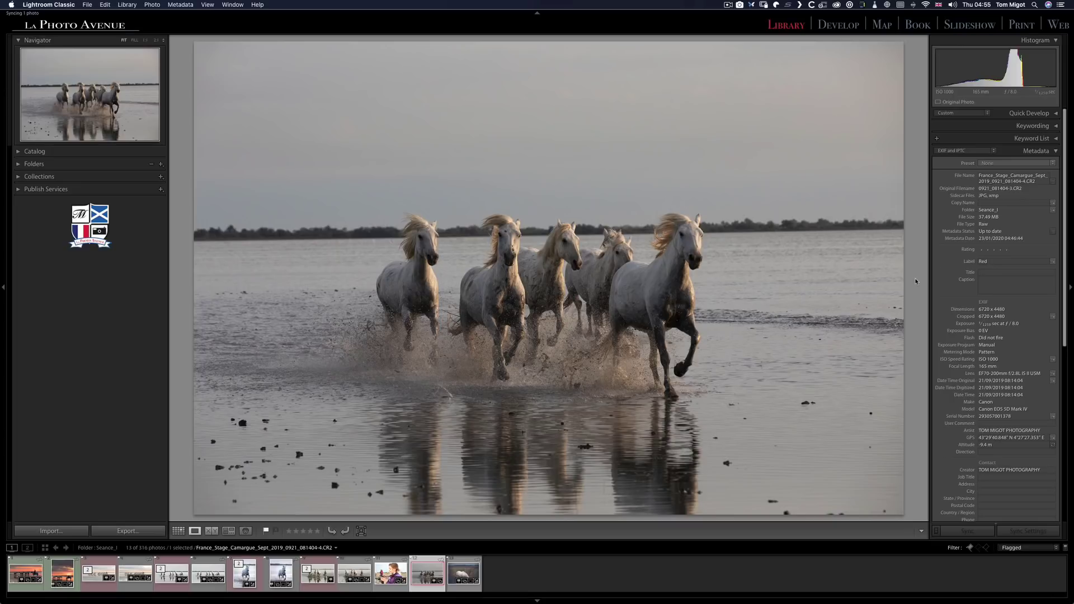
# Step: Open the running horses photo for developing and examine the horses, splashing water and background up close at 1:1
pyautogui.click(843, 27)
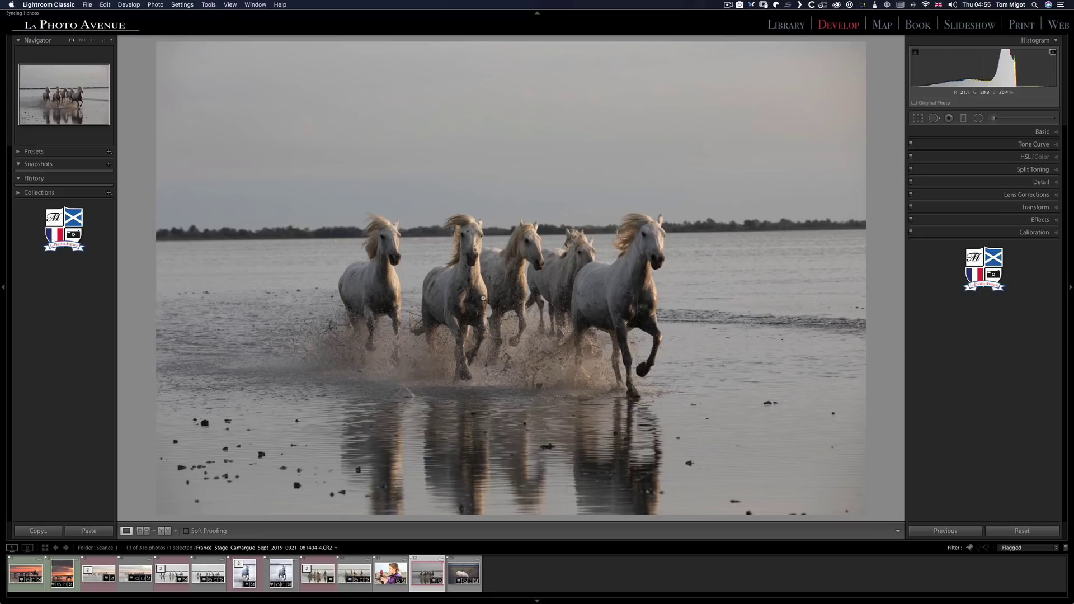
pyautogui.click(482, 289)
pyautogui.moveTo(521, 291); pyautogui.dragTo(608, 278)
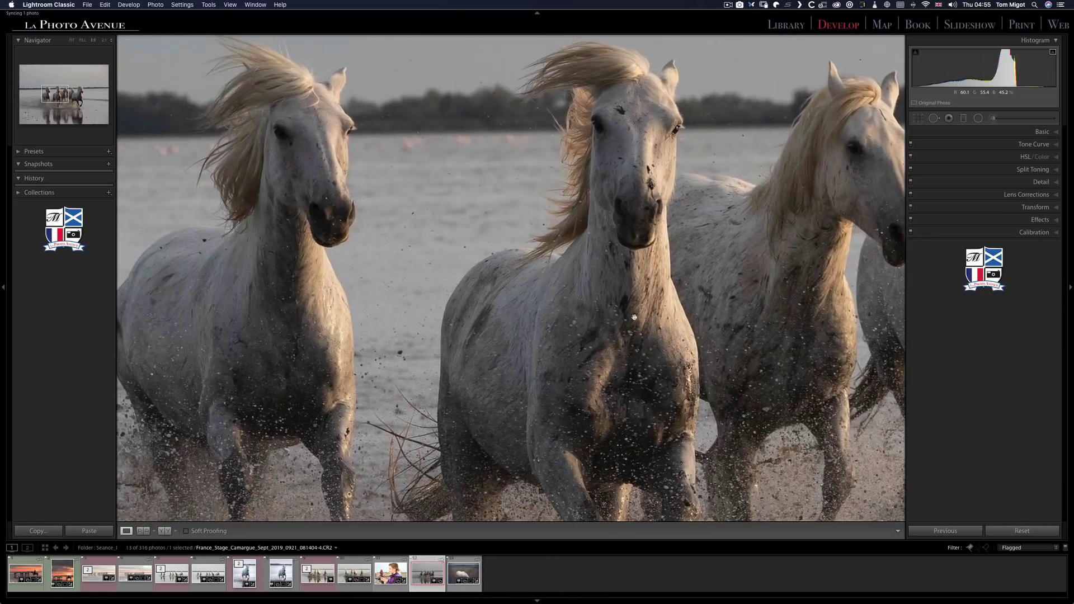
pyautogui.hscroll(10, 615, 274)
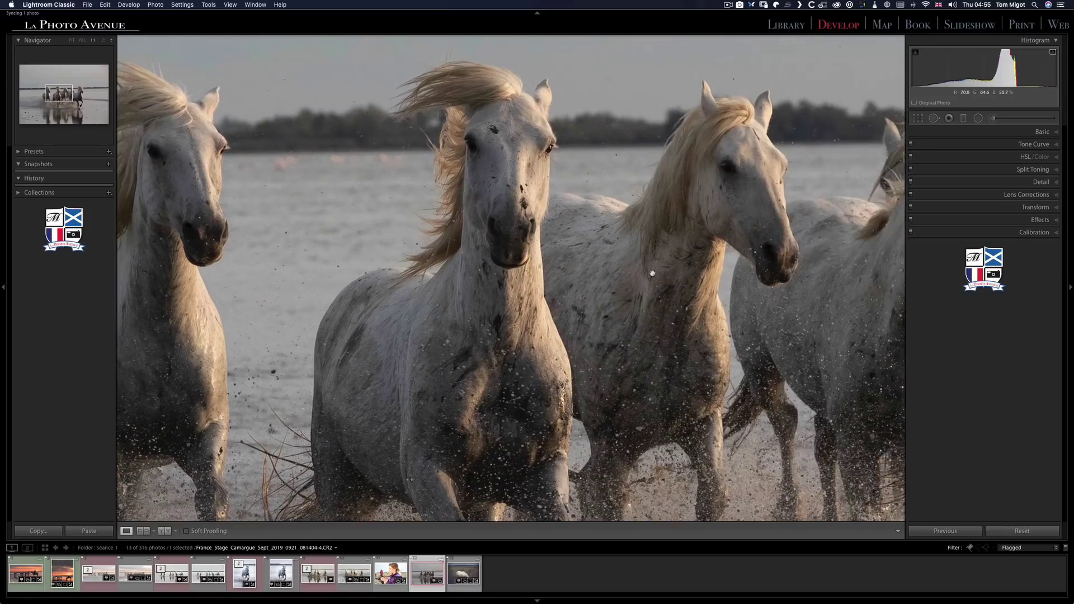
pyautogui.scroll(-10, 741, 292)
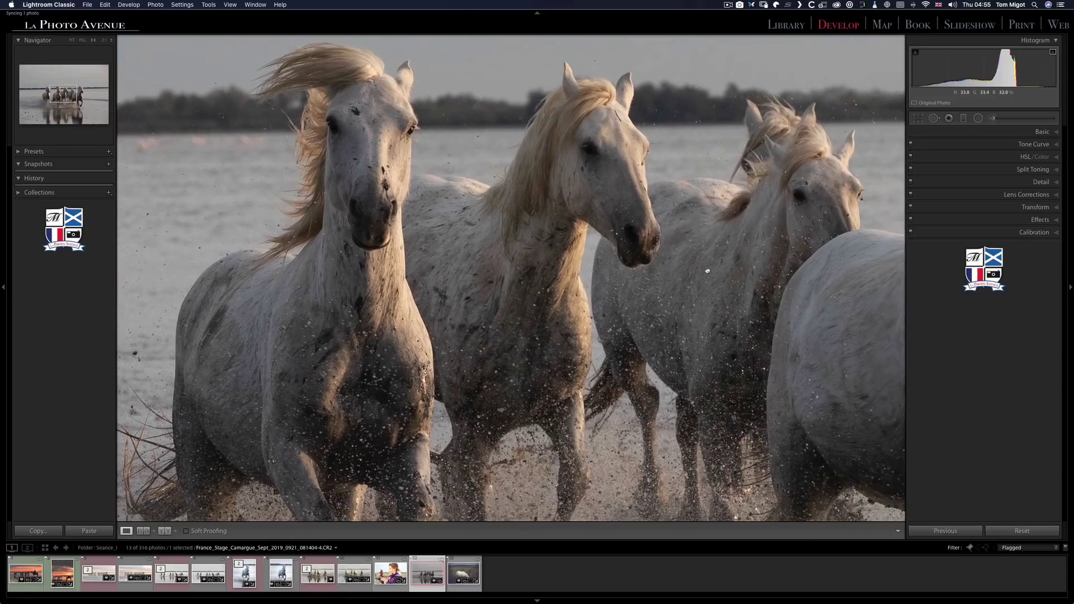
pyautogui.scroll(-10, 531, 284)
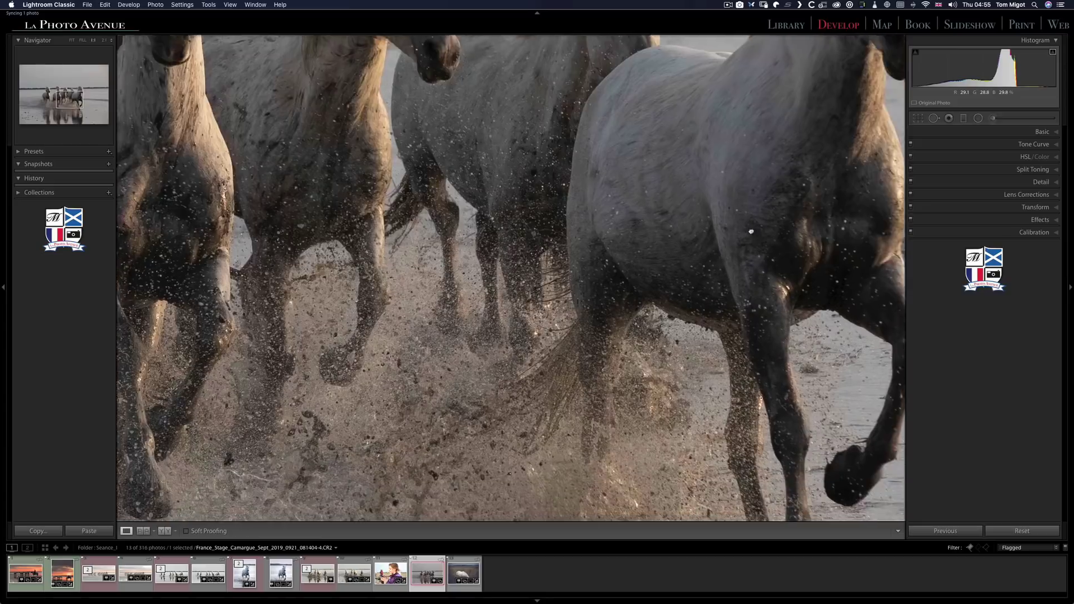
pyautogui.scroll(-5, 441, 367)
pyautogui.hscroll(5, 441, 367)
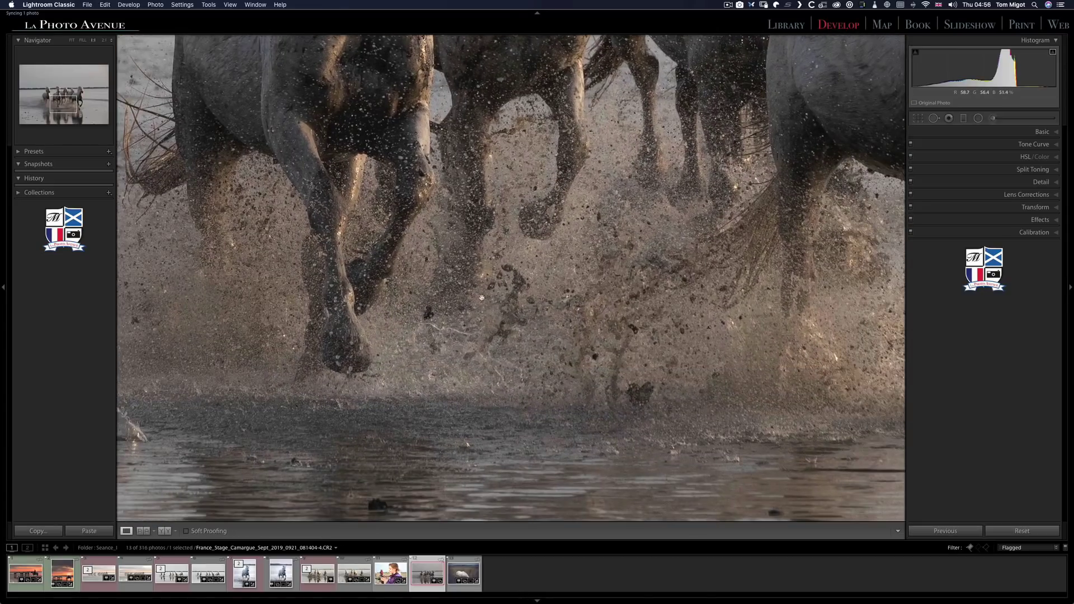
pyautogui.scroll(5, 312, 320)
pyautogui.hscroll(-10, 312, 319)
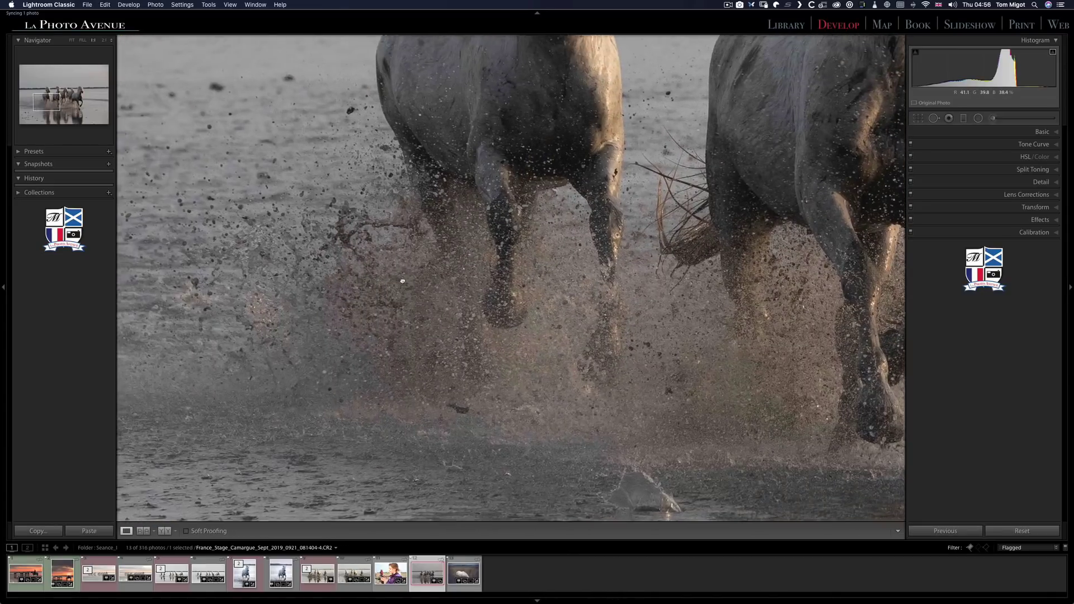
pyautogui.scroll(10, 509, 245)
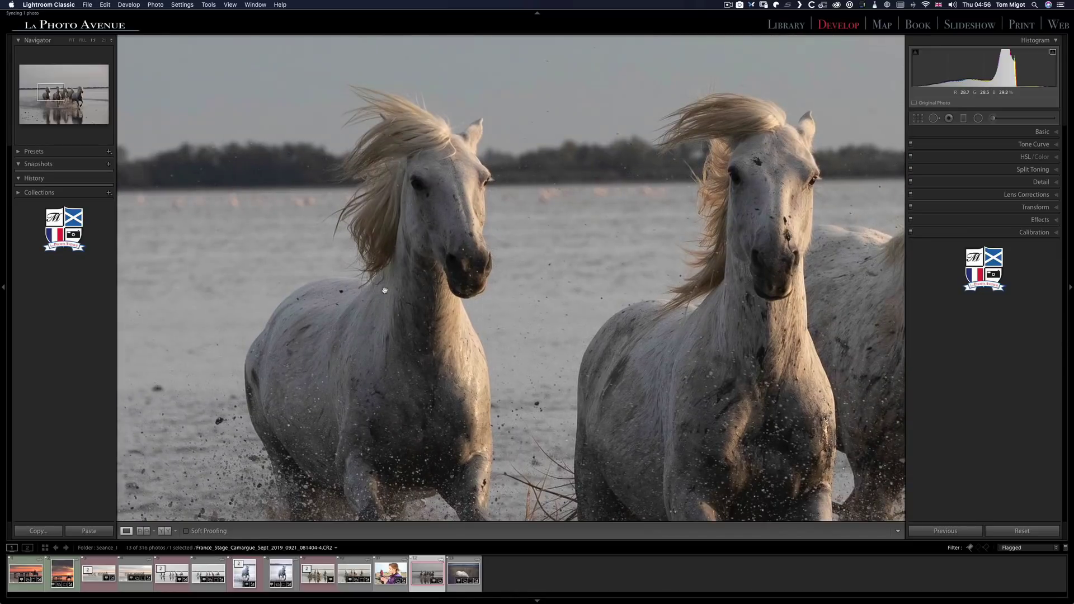
pyautogui.scroll(5, 527, 225)
pyautogui.hscroll(3, 527, 226)
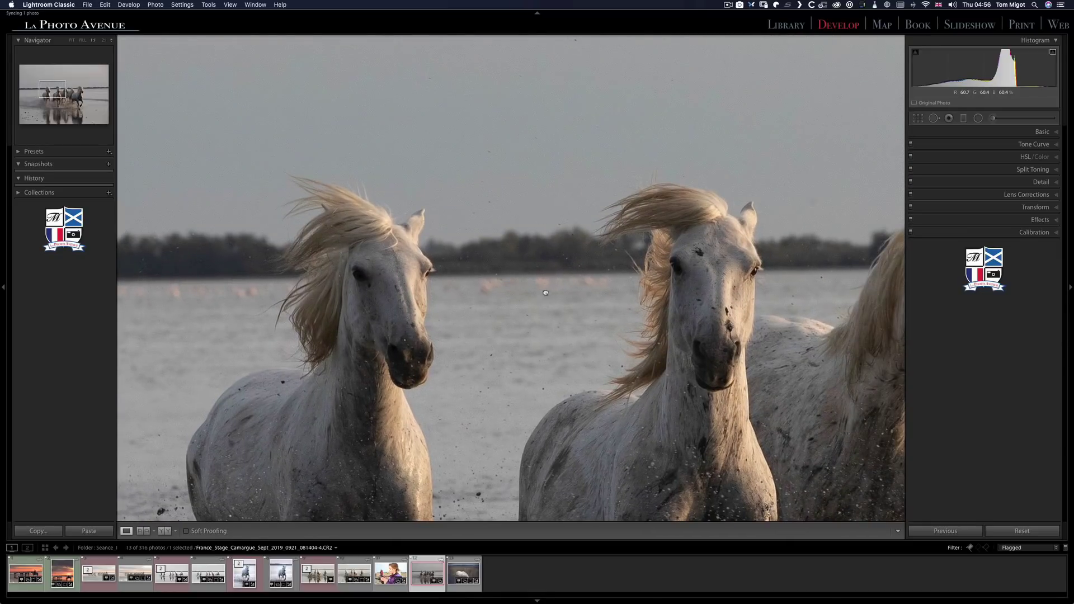
pyautogui.moveTo(547, 292); pyautogui.dragTo(421, 259)
pyautogui.click(502, 296)
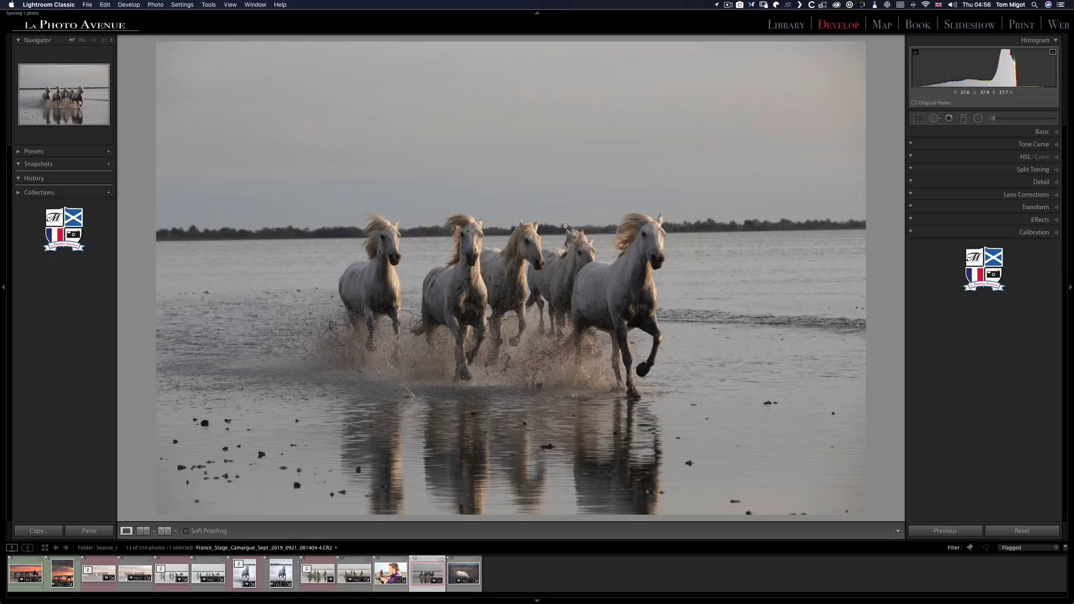
# Step: Straighten the photo's horizon with a crop angle of 0.90 and tighten the crop from the top edge, keeping the original aspect ratio
pyautogui.press('r')
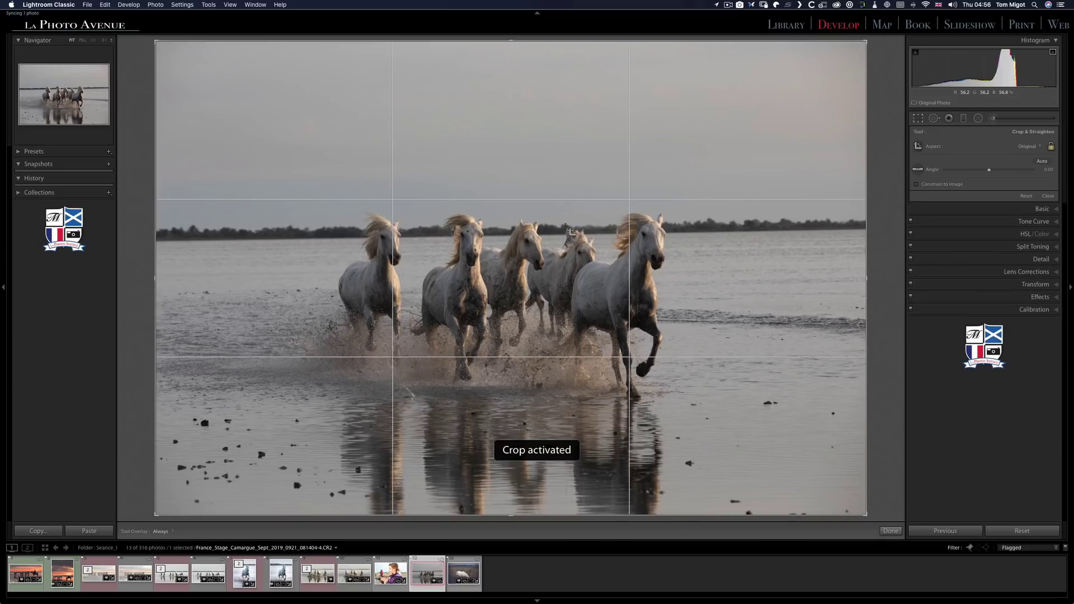
pyautogui.keyDown('super'); pyautogui.doubleClick(570, 231); pyautogui.keyUp('super')
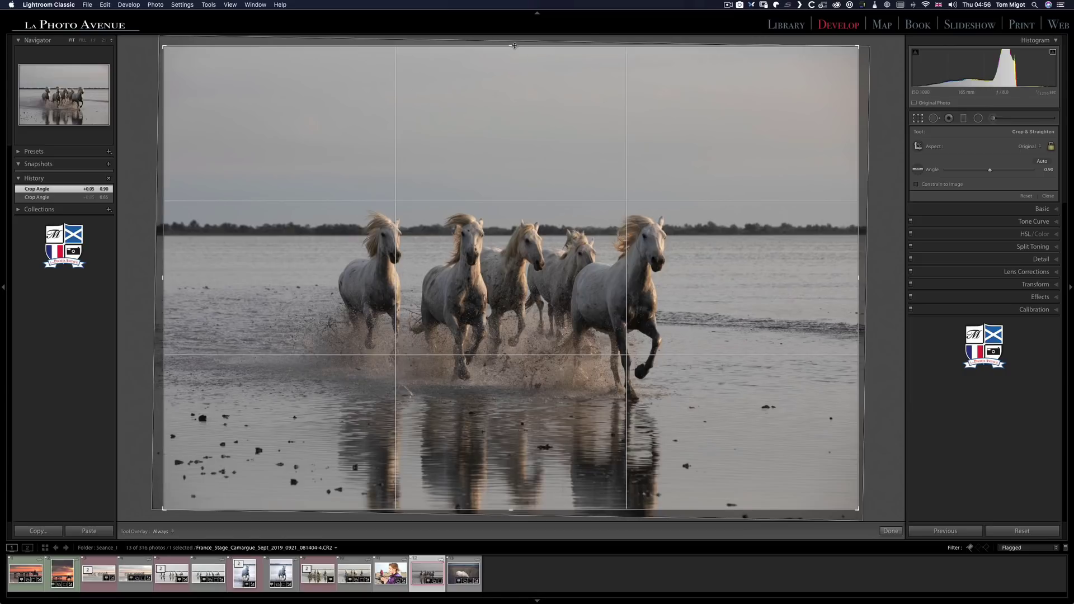
pyautogui.moveTo(511, 47); pyautogui.dragTo(511, 82)
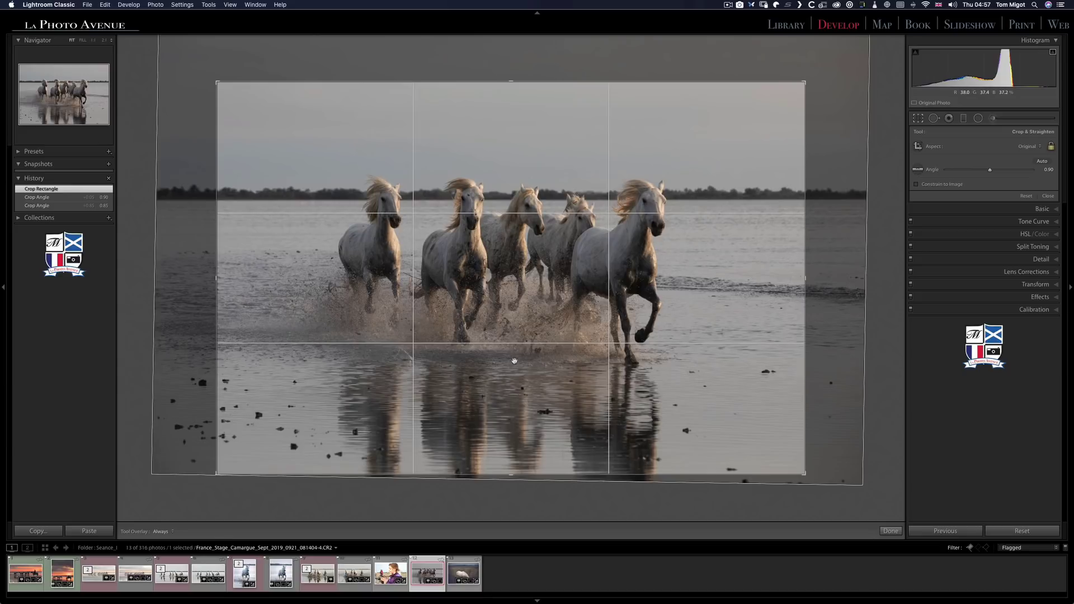
pyautogui.press('d')
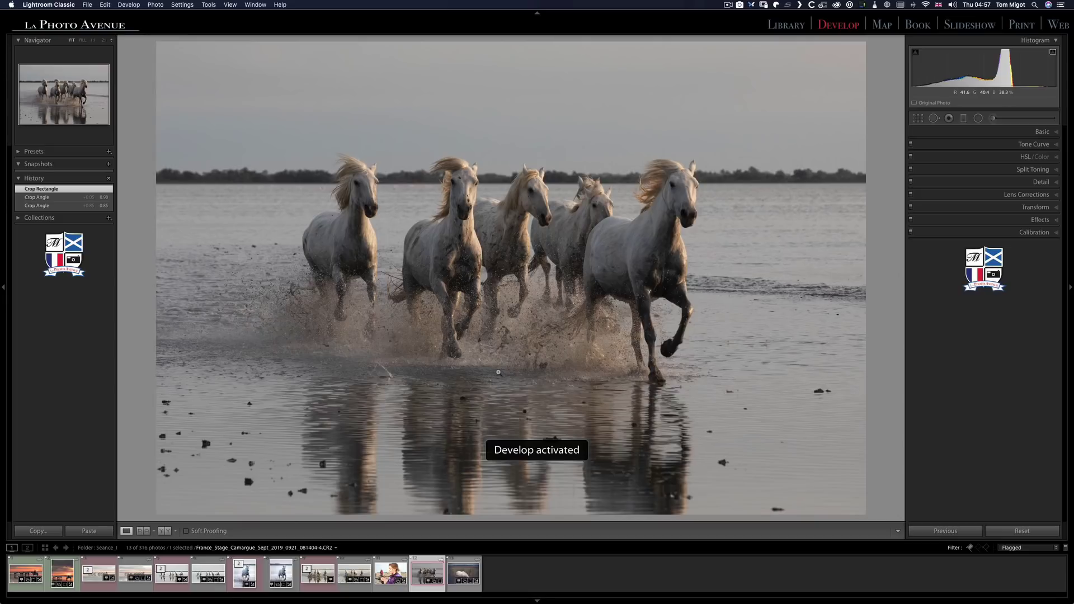
pyautogui.click(77, 207)
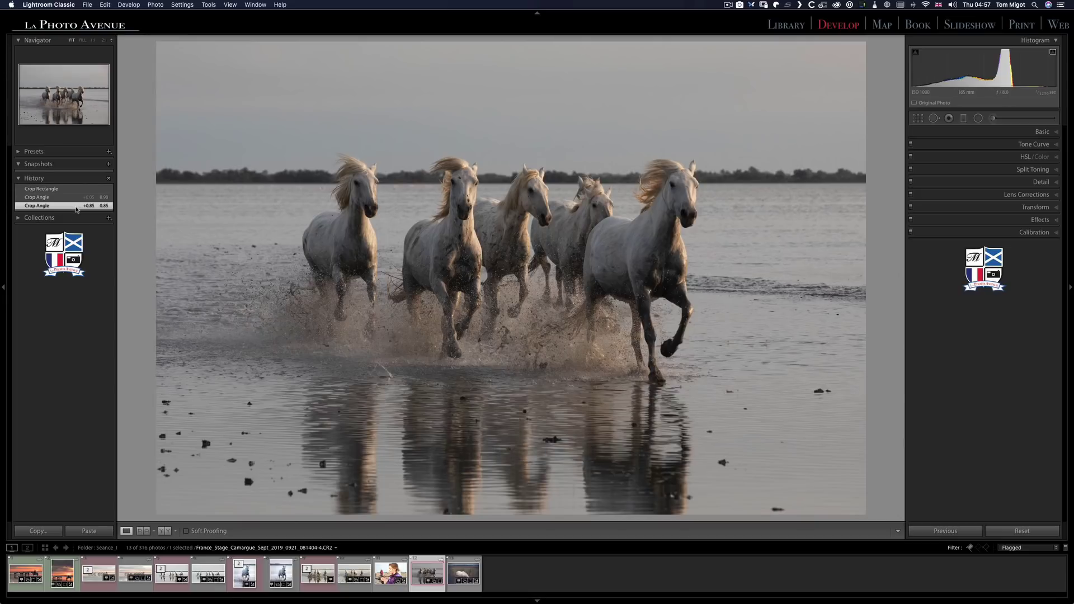
pyautogui.click(84, 190)
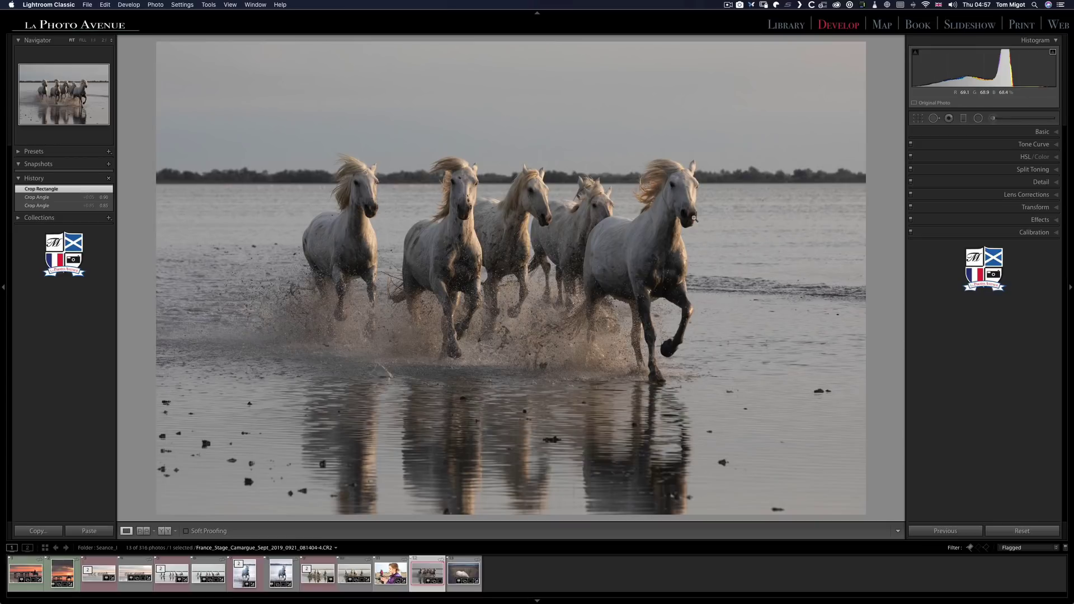
# Step: Shift the photo slightly left within the crop frame to leave more space in front of the leading horse
pyautogui.press('r')
pyautogui.moveTo(666, 279); pyautogui.dragTo(648, 278)
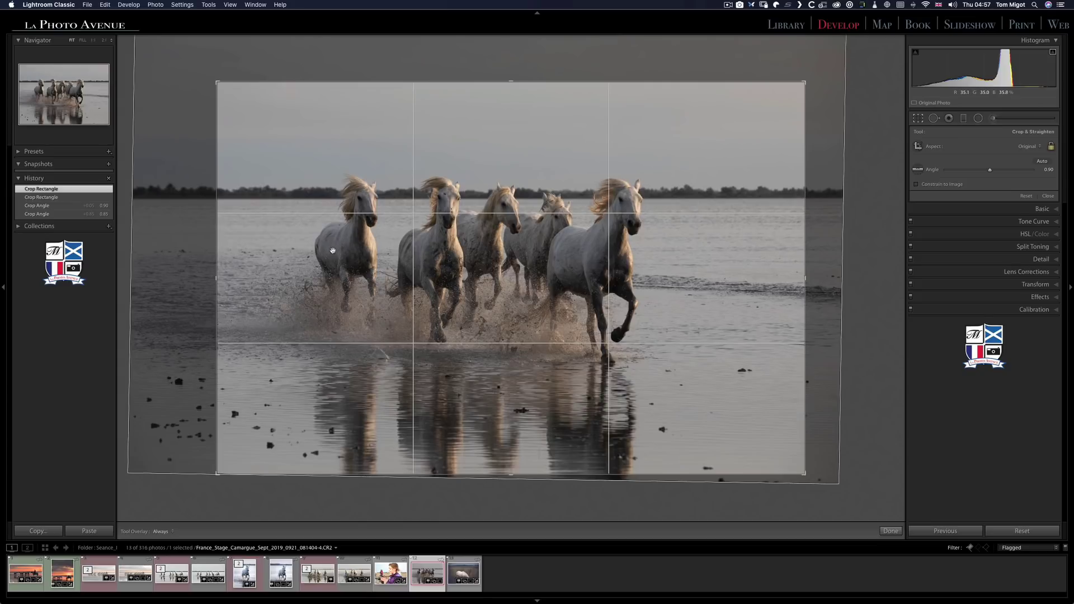
pyautogui.press('d')
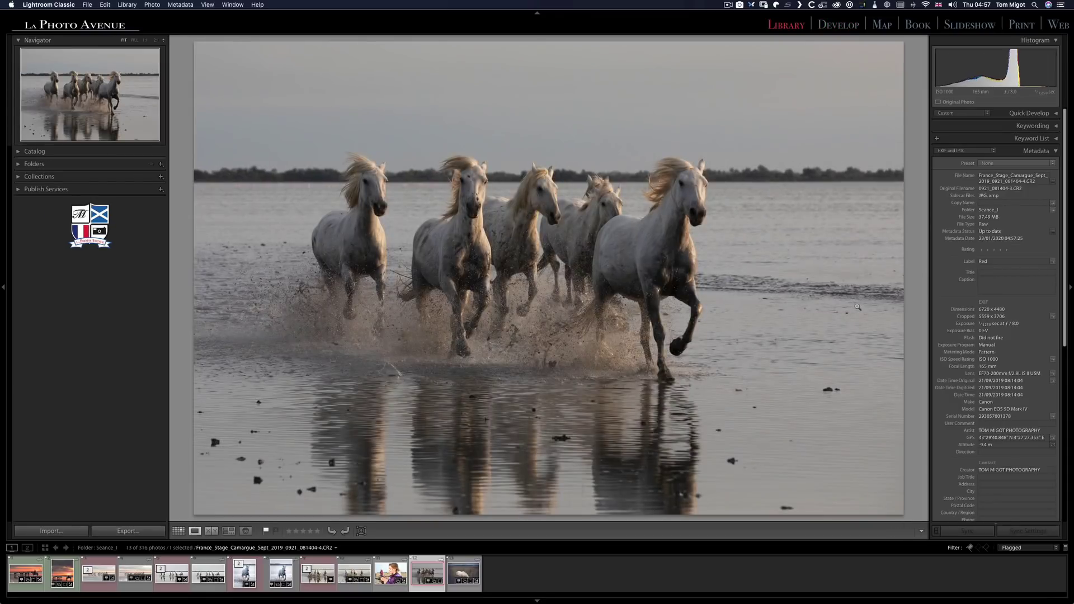
pyautogui.press('f')
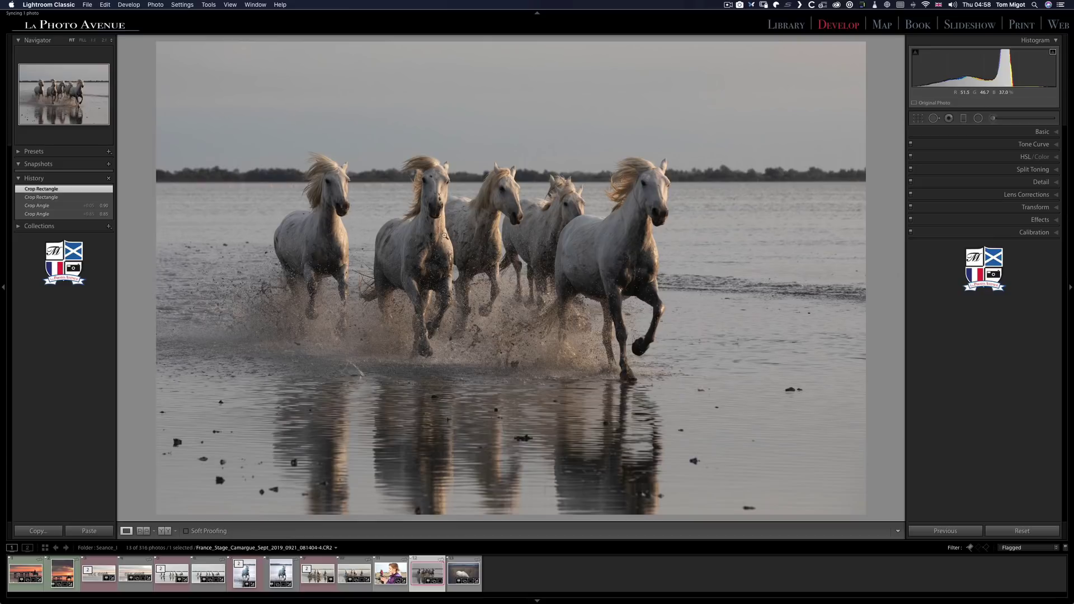
# Step: Examine the horses' heads, shadowed chests and the water splashes at 1:1 across the cropped photo
pyautogui.click(449, 242)
pyautogui.moveTo(594, 200); pyautogui.dragTo(394, 284)
pyautogui.moveTo(655, 283); pyautogui.dragTo(465, 269)
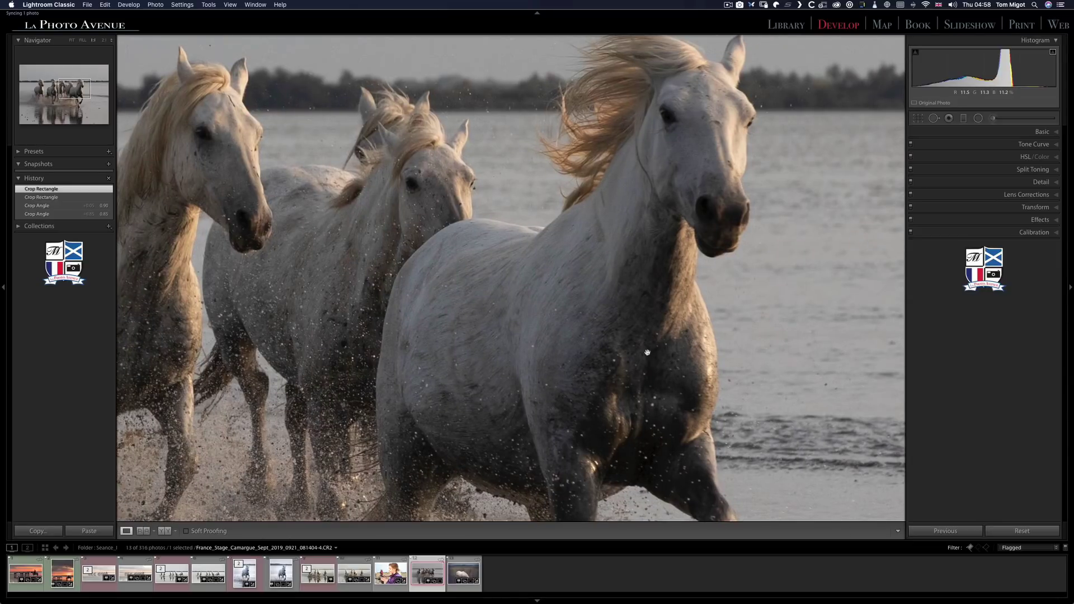
pyautogui.moveTo(643, 352); pyautogui.dragTo(718, 277)
pyautogui.moveTo(613, 321); pyautogui.dragTo(700, 303)
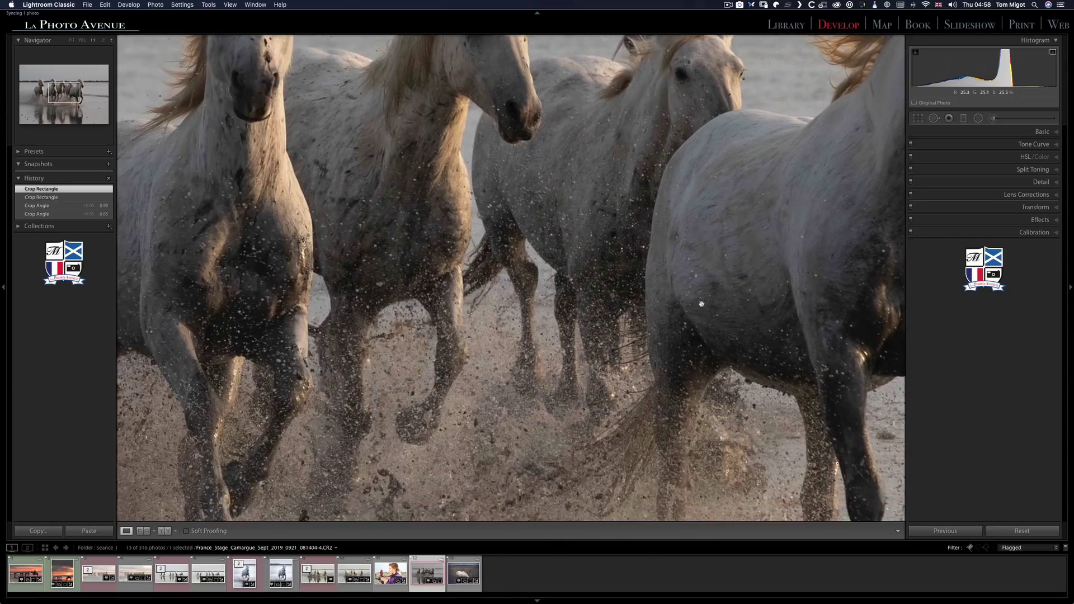
pyautogui.moveTo(481, 311); pyautogui.dragTo(726, 300)
pyautogui.moveTo(411, 275); pyautogui.dragTo(668, 291)
pyautogui.moveTo(397, 269); pyautogui.dragTo(546, 265)
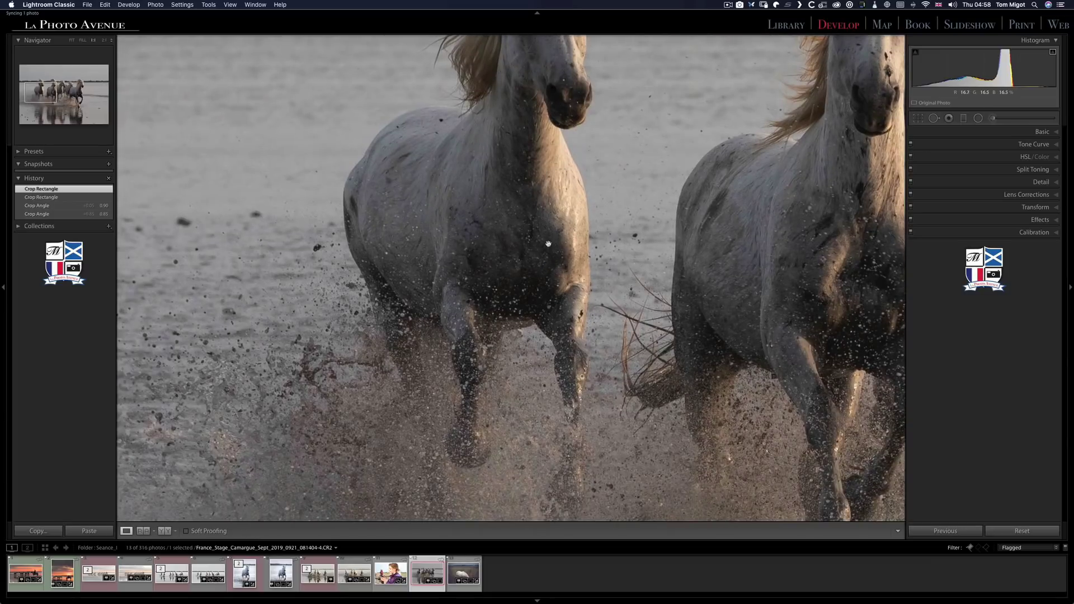
pyautogui.moveTo(582, 215); pyautogui.dragTo(495, 265)
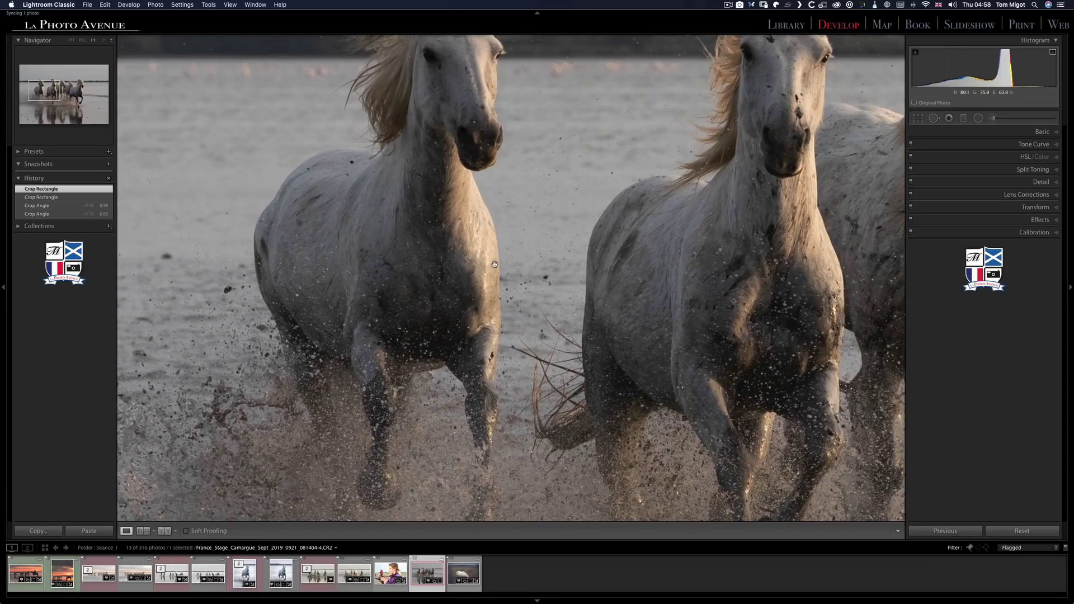
pyautogui.click(579, 259)
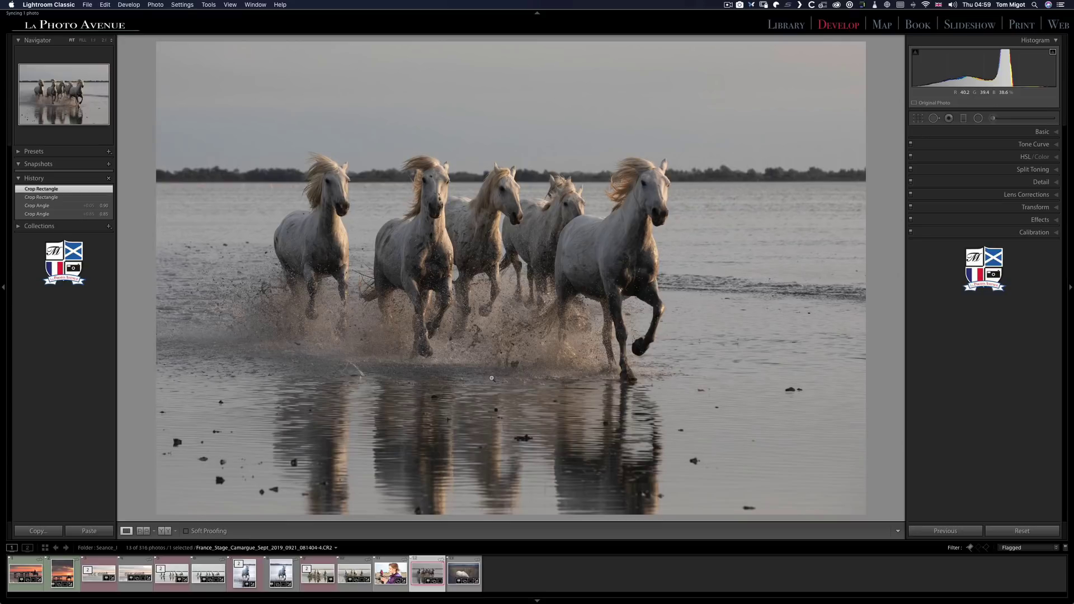
# Step: Try an exposure of +0.50 and a contrast of +25, and revert the photo to its last crop state
pyautogui.press('super+1')
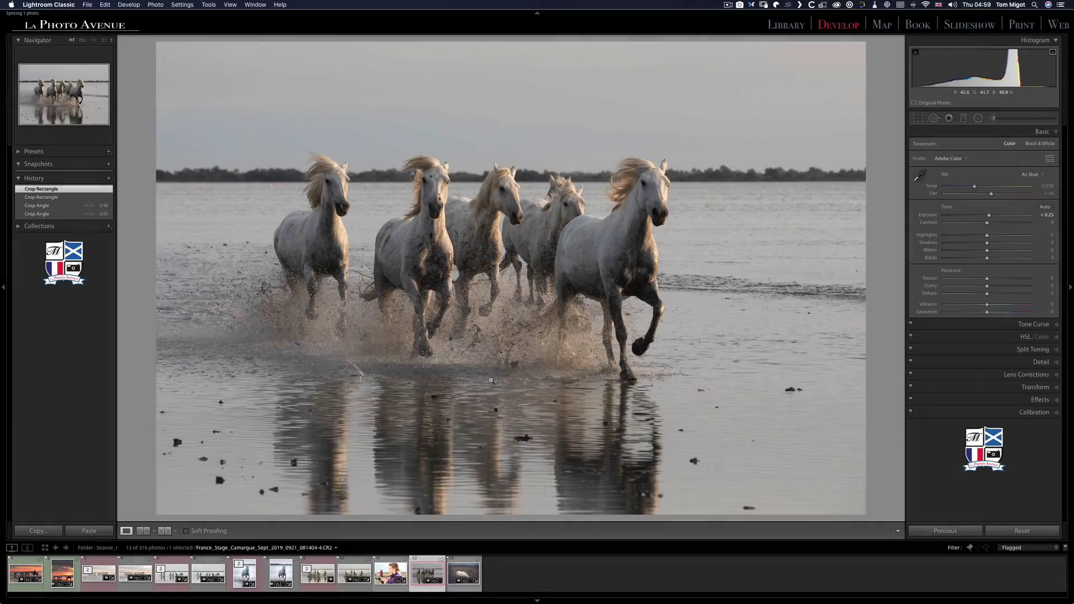
pyautogui.press('=')
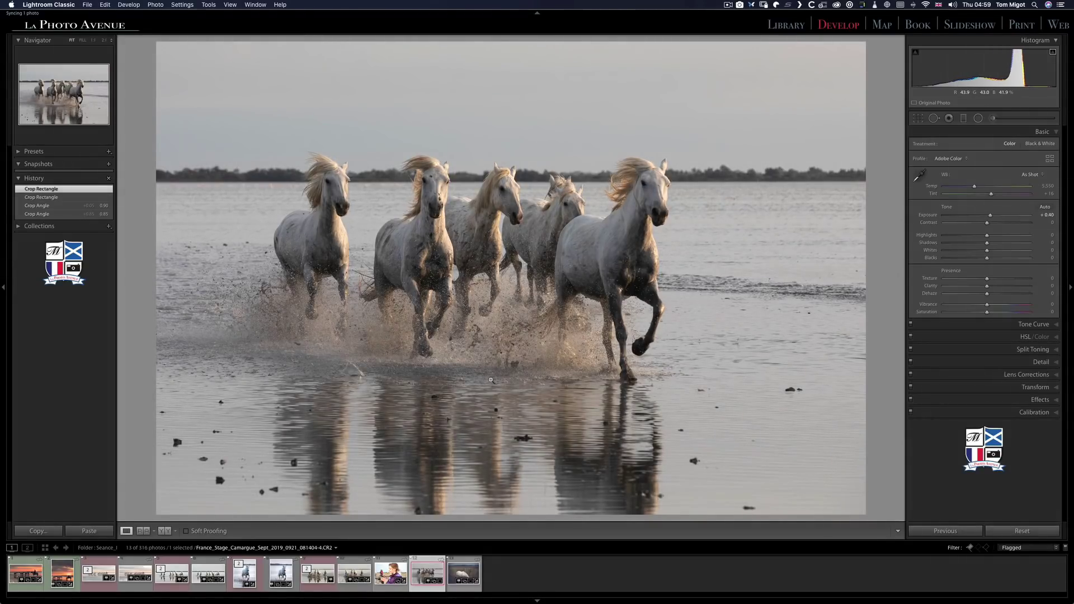
pyautogui.press('=')
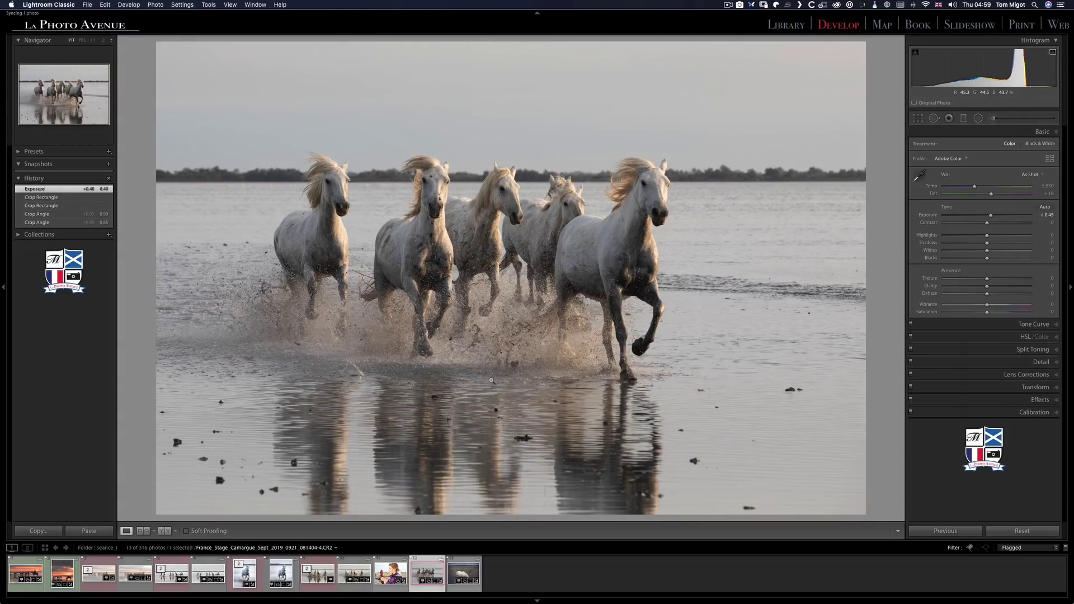
pyautogui.press('=')
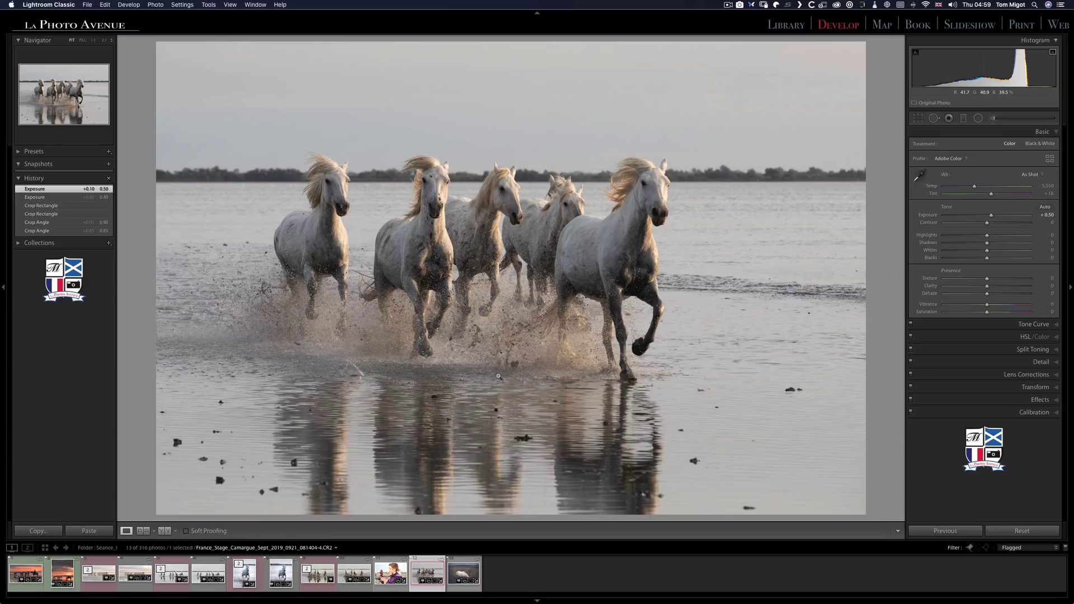
pyautogui.press('=')
pyautogui.press('=')
pyautogui.press('=')
pyautogui.press('=')
pyautogui.press('=')
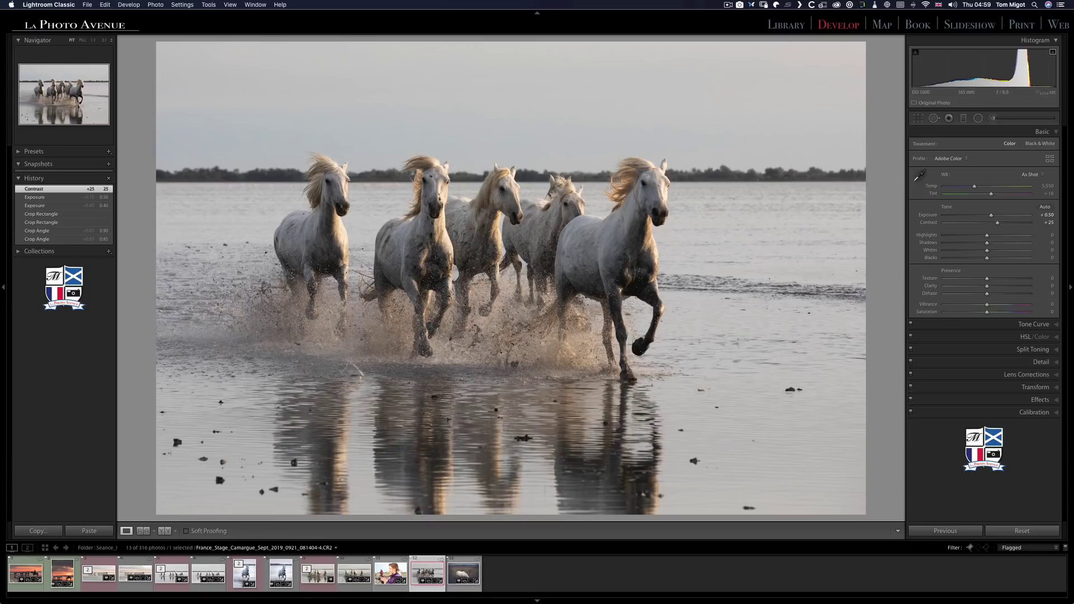
pyautogui.click(78, 213)
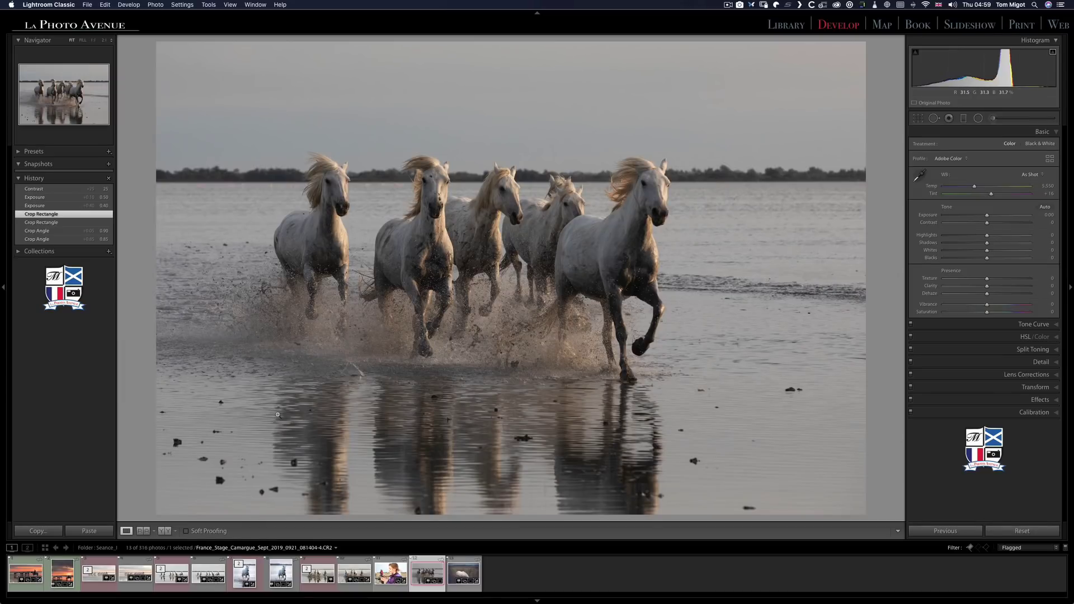
# Step: Set the photo's exposure to +0.10 and its contrast to +20
pyautogui.press('=')
pyautogui.press('=')
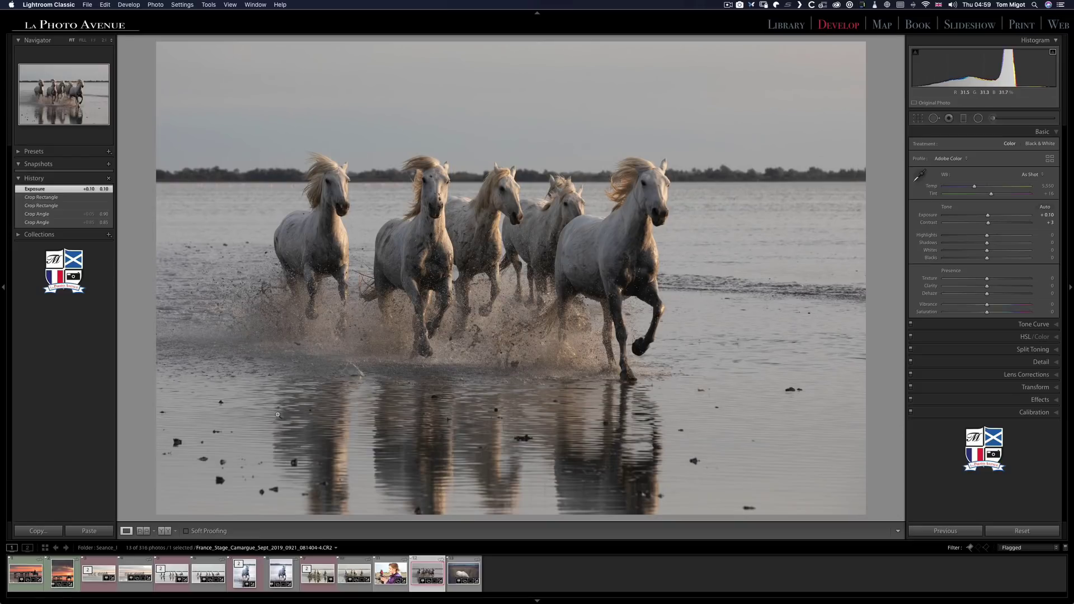
pyautogui.press('=')
pyautogui.press('=')
pyautogui.press('=')
pyautogui.press('=')
pyautogui.press('=')
pyautogui.press('=')
pyautogui.press('=')
pyautogui.press('=')
pyautogui.press('=')
pyautogui.press('=')
pyautogui.press('=')
pyautogui.press('=')
pyautogui.press('-')
pyautogui.press('-')
pyautogui.press('-')
pyautogui.press('-')
pyautogui.press('-')
pyautogui.press('-')
pyautogui.press('-')
pyautogui.press('-')
pyautogui.press('-')
pyautogui.press('-')
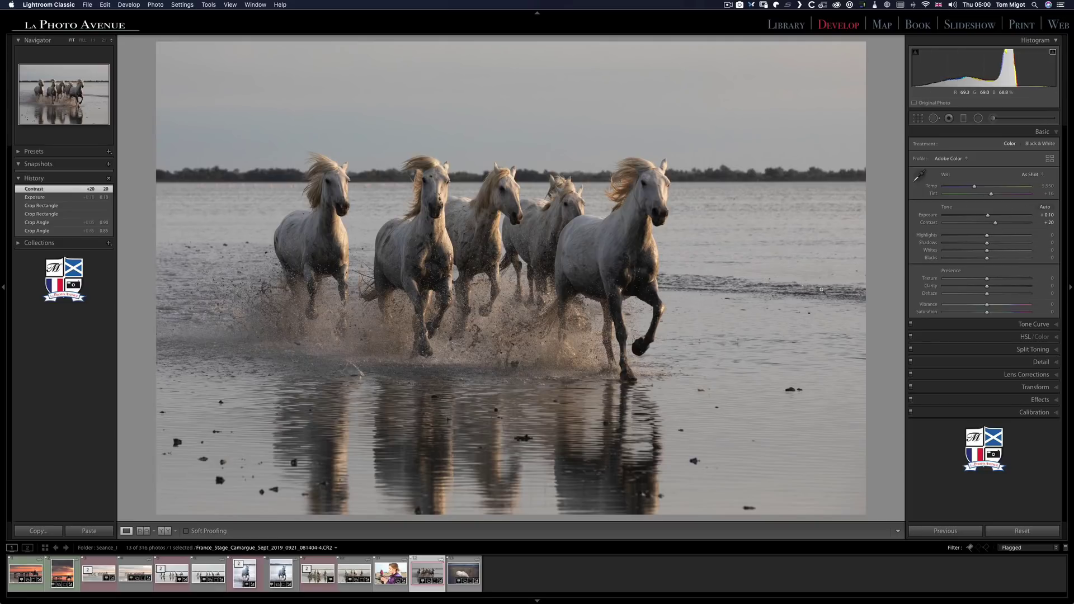
# Step: Lower the contrast back to 0 to compare the effect, and raise it to +27
pyautogui.press('-')
pyautogui.press('=')
pyautogui.press('-')
pyautogui.press('-')
pyautogui.press('-')
pyautogui.press('-')
pyautogui.press('-')
pyautogui.press('-')
pyautogui.press('=')
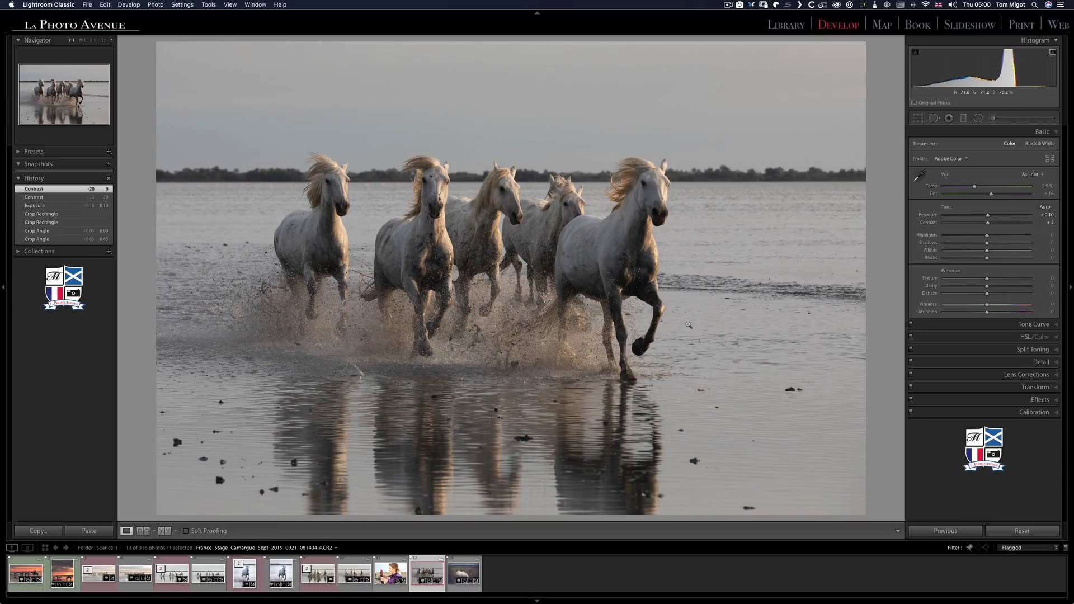
pyautogui.press('=')
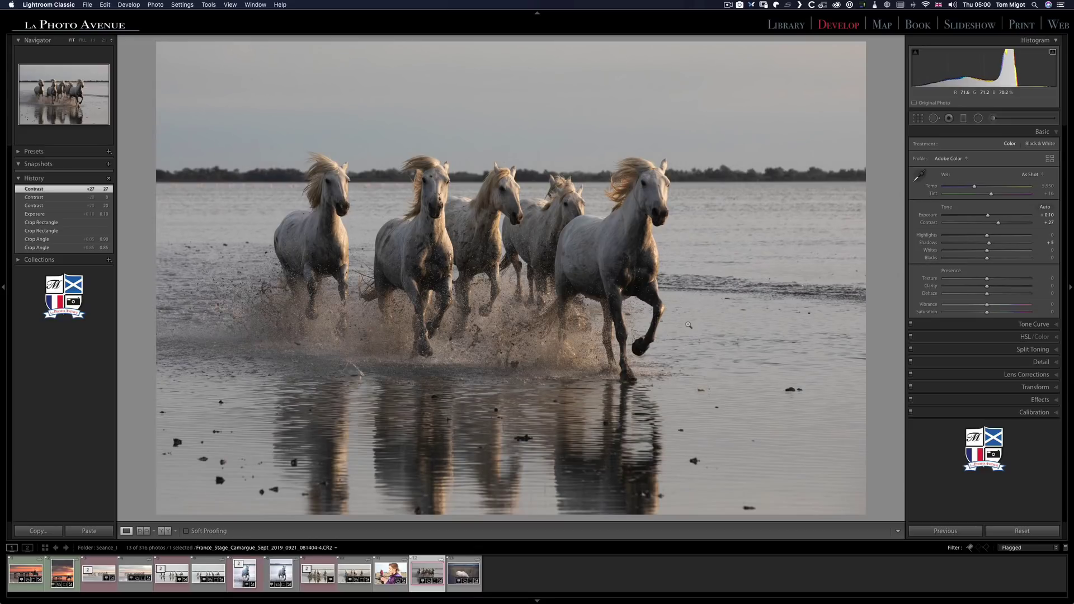
# Step: Try raising and lowering the Shadows adjustment, and return it to 0
pyautogui.press('=')
pyautogui.press('=')
pyautogui.press('-')
pyautogui.press('-')
pyautogui.press('-')
pyautogui.press('-')
pyautogui.press('=')
pyautogui.press('=')
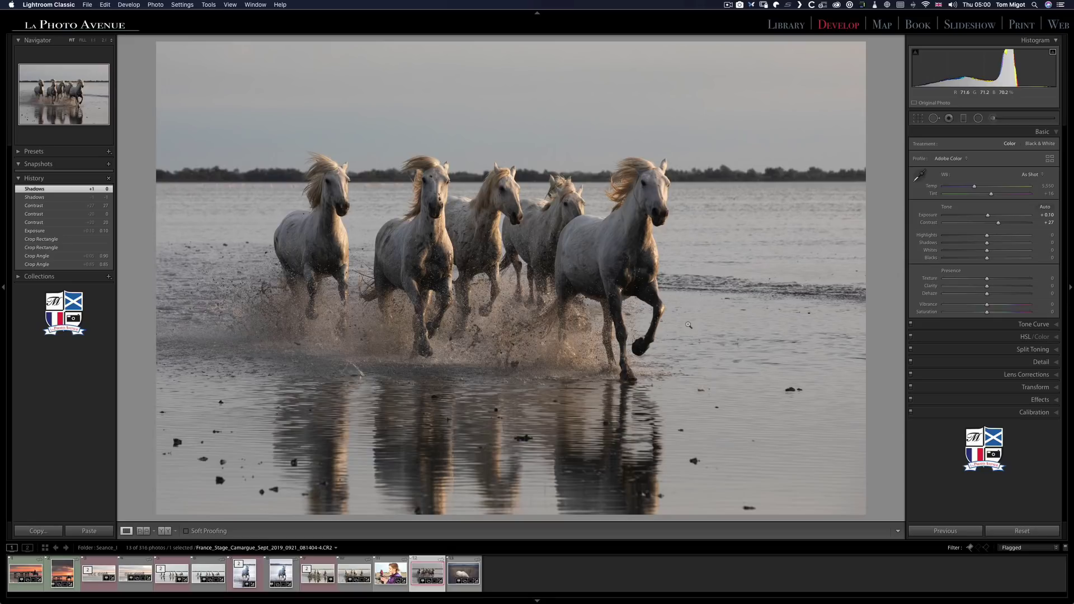
# Step: Try an exposure of 0.00, and undo the recent tone changes back to the +20 contrast state
pyautogui.press('-')
pyautogui.press('-')
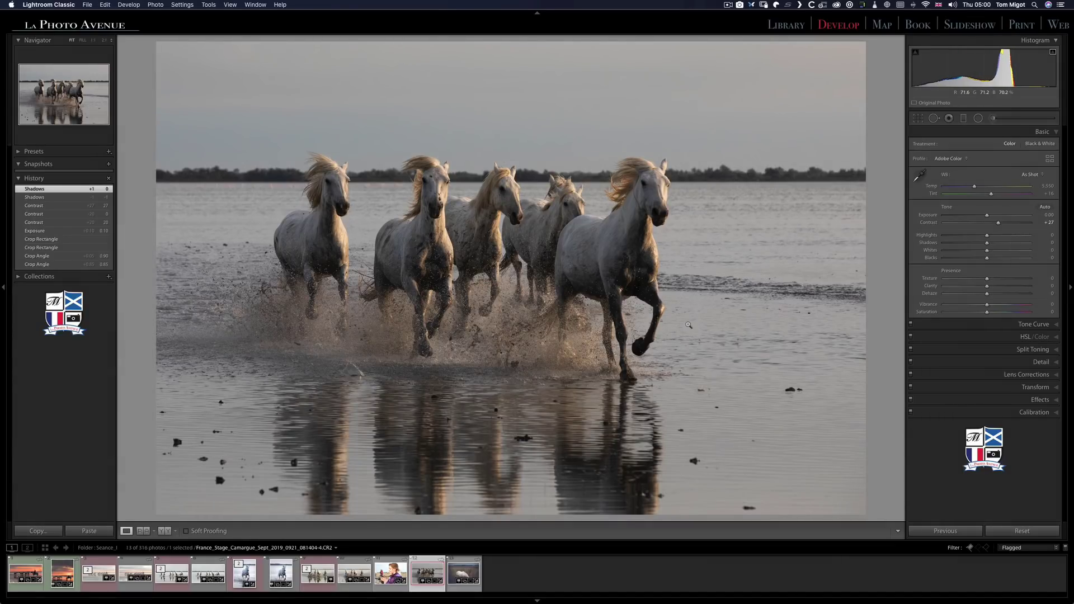
pyautogui.press('super+z')
pyautogui.press('super+z')
pyautogui.press('super+z')
pyautogui.press('super+z')
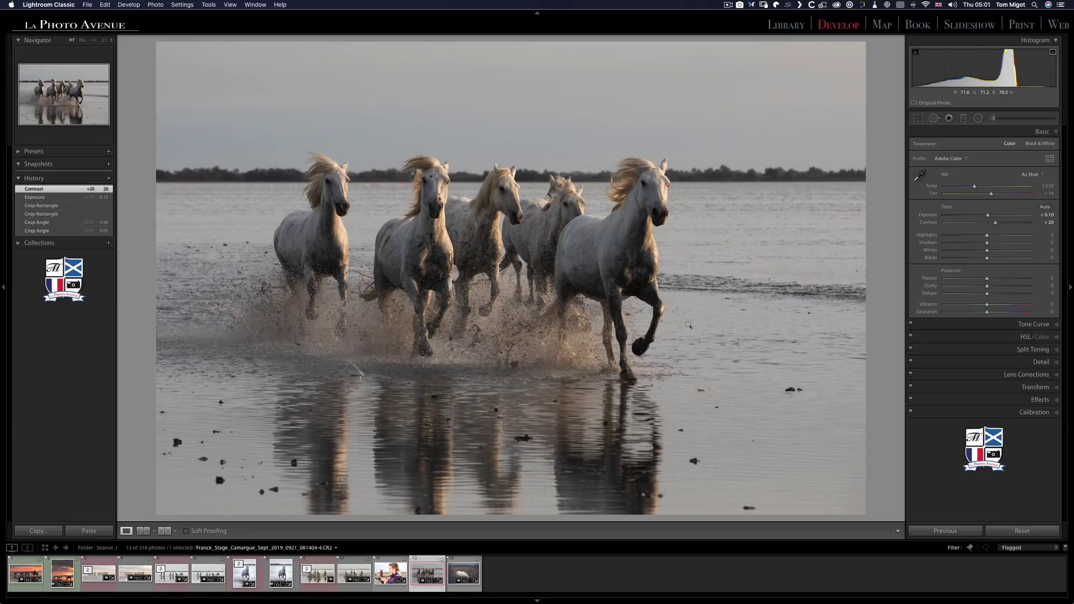
# Step: Set the white balance to temperature 5,417 and tint +20, and set the vibrance to +27
pyautogui.press('-')
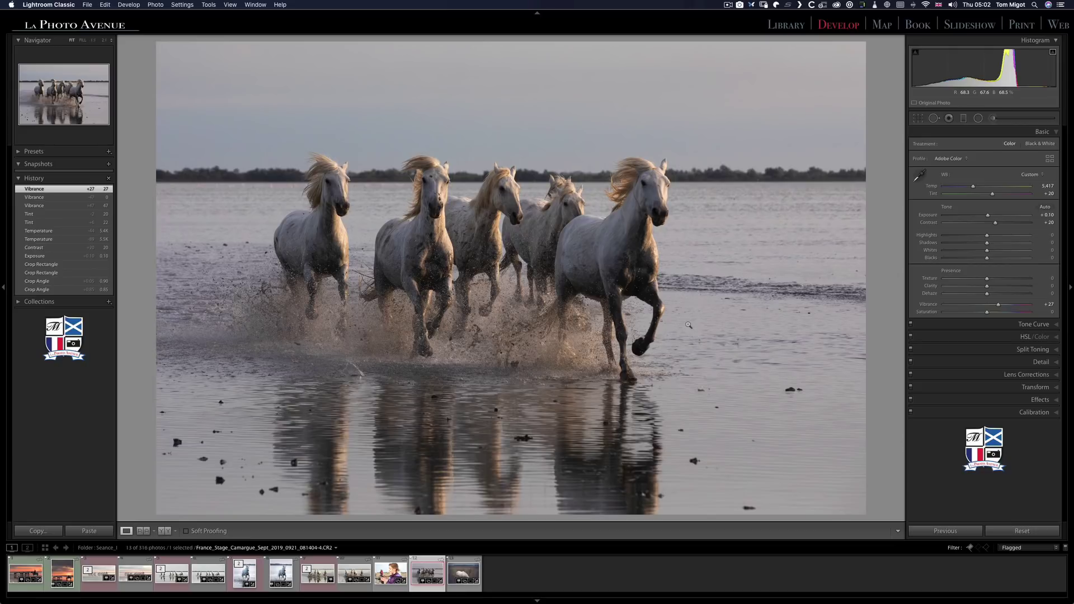
# Step: Enable the lens profile corrections and remove chromatic aberration from the photo
pyautogui.click(1019, 375)
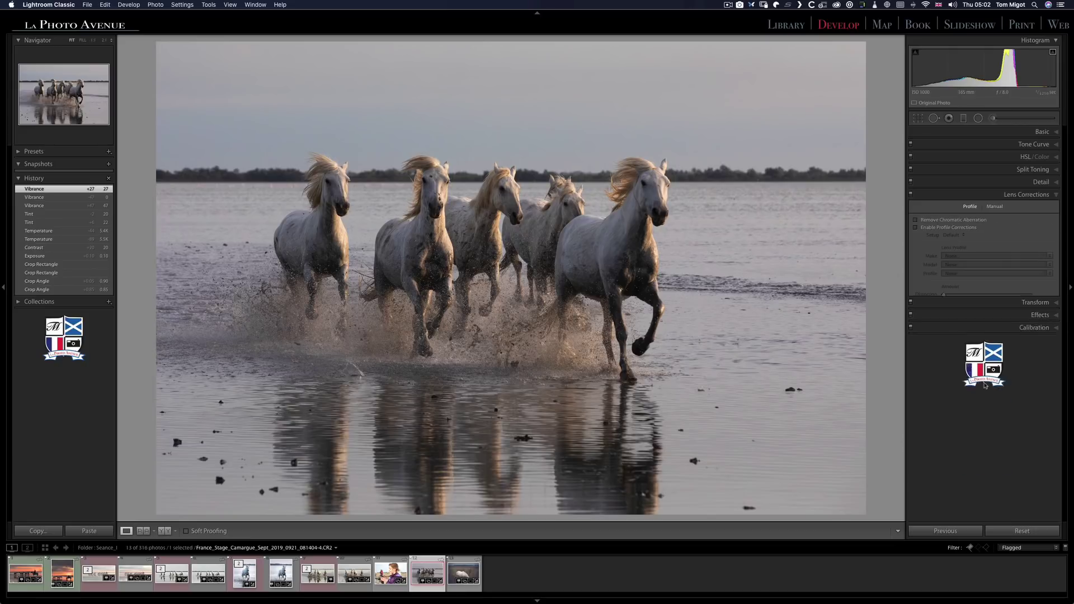
pyautogui.click(946, 229)
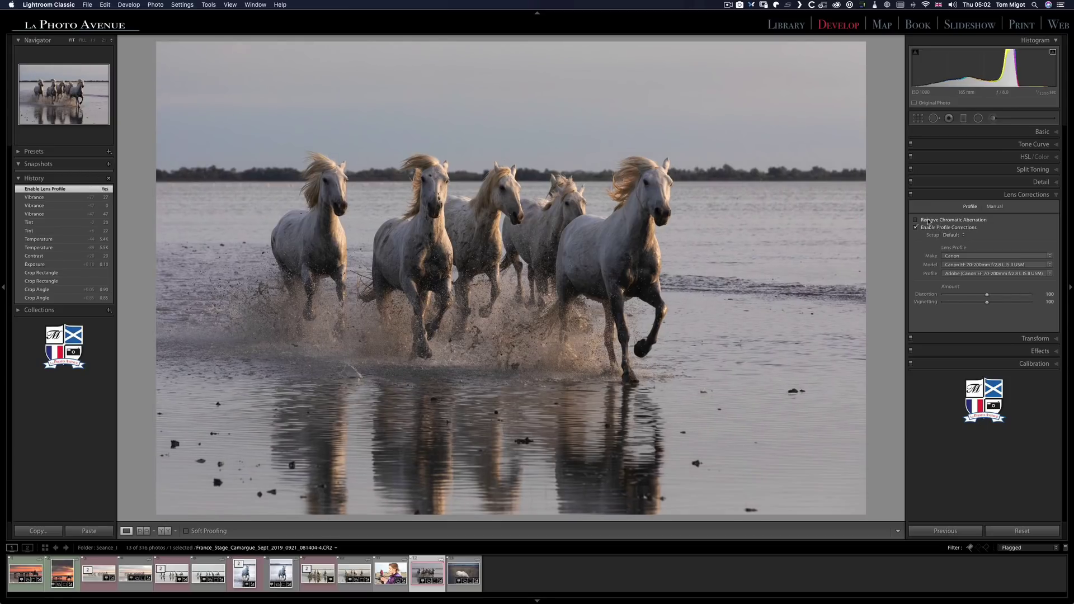
pyautogui.click(933, 220)
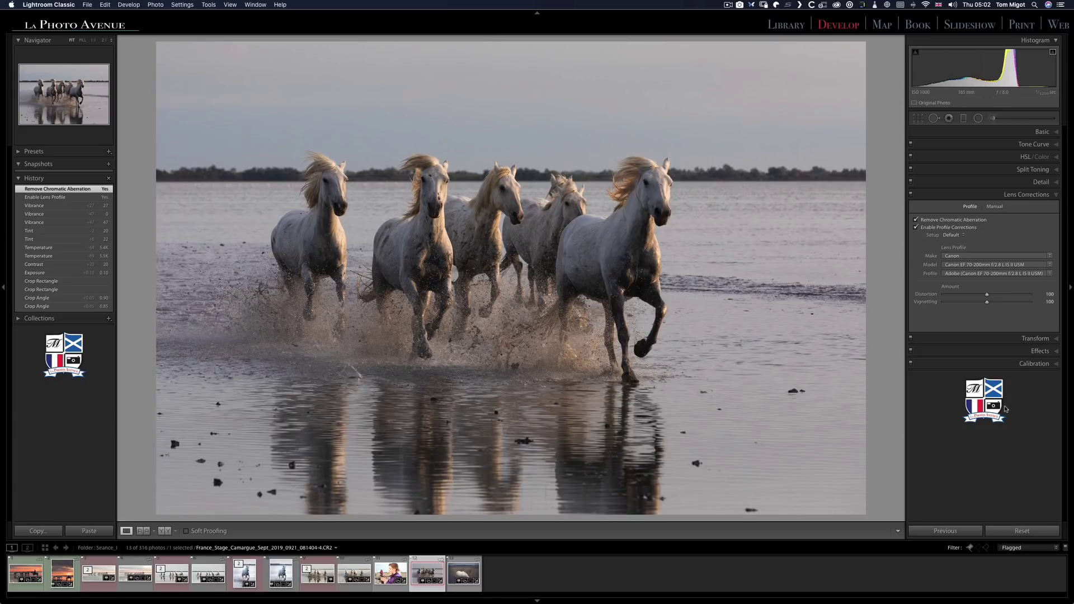
# Step: Open the developed photo in Photoshop for editing and narrow the side panels to enlarge the canvas area
pyautogui.press('super+e')
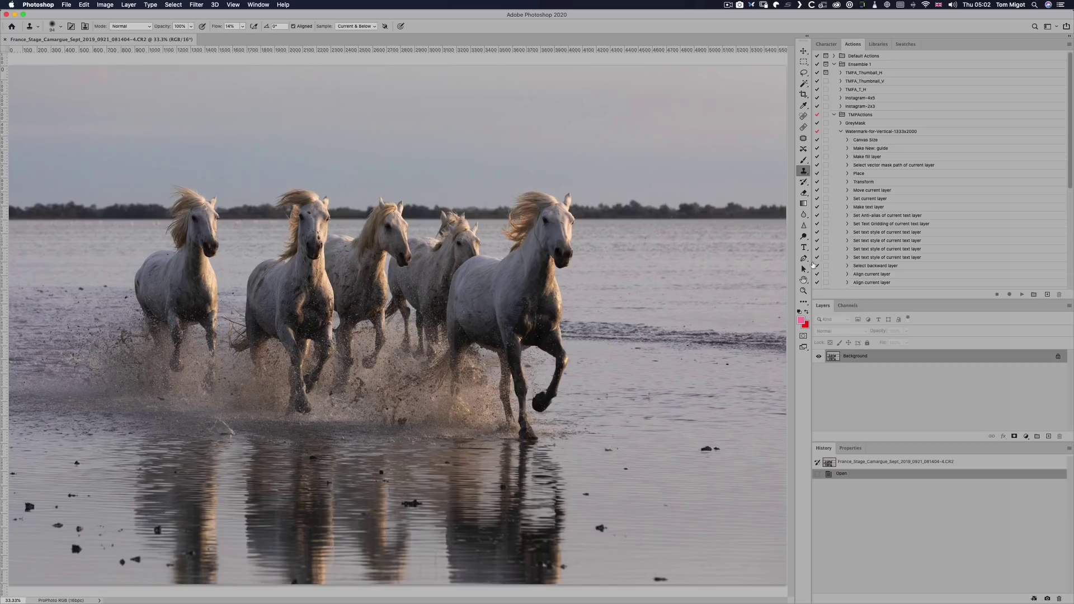
pyautogui.moveTo(811, 262)
pyautogui.mouseDown()
pyautogui.moveTo(875, 263)
pyautogui.moveTo(863, 264)
pyautogui.mouseUp()
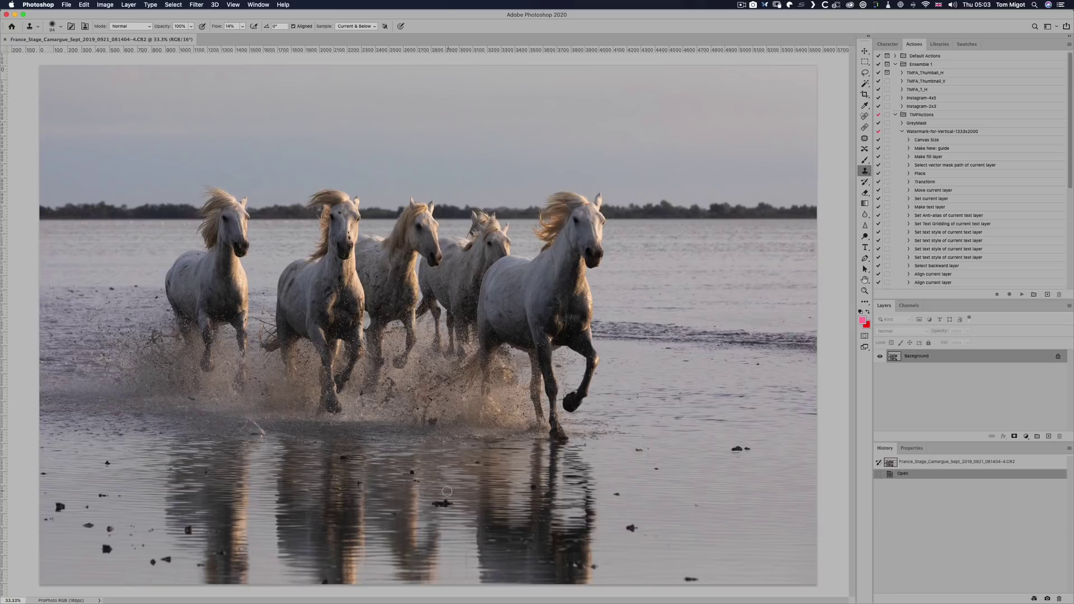
# Step: Choose the Spot Healing Brush and add an empty retouching layer above the Background, with the rulers shown
pyautogui.press('j')
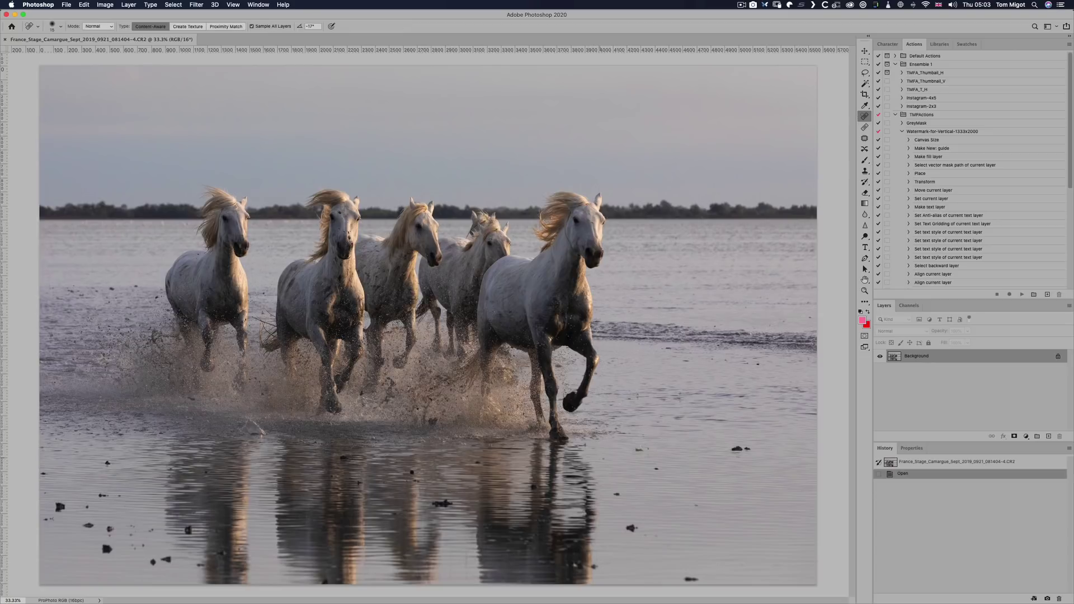
pyautogui.scroll(5, 518, 348)
pyautogui.moveTo(662, 460); pyautogui.dragTo(460, 343)
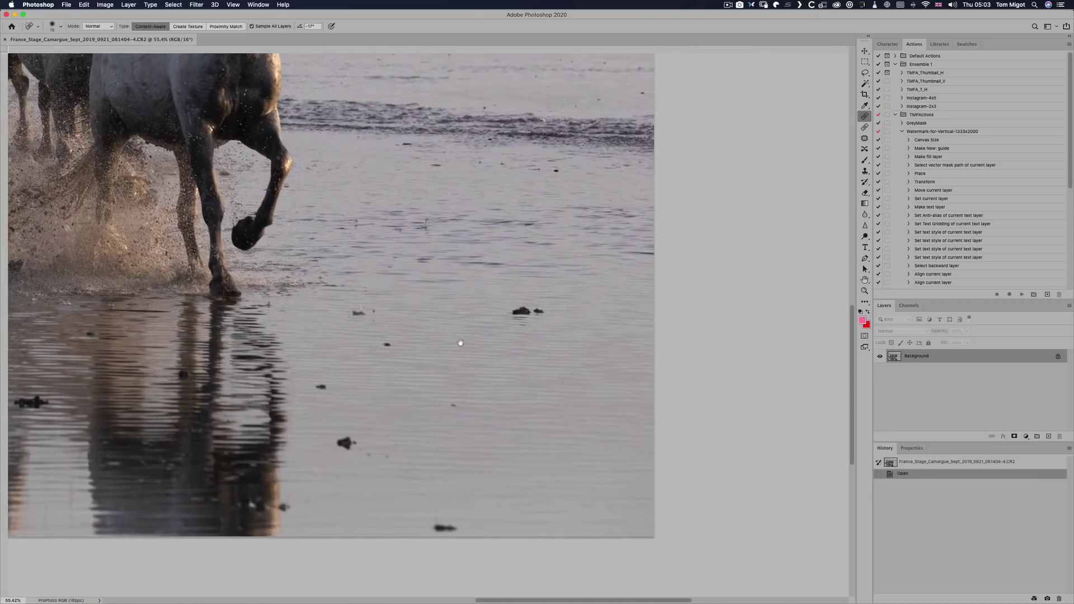
pyautogui.press('super+r')
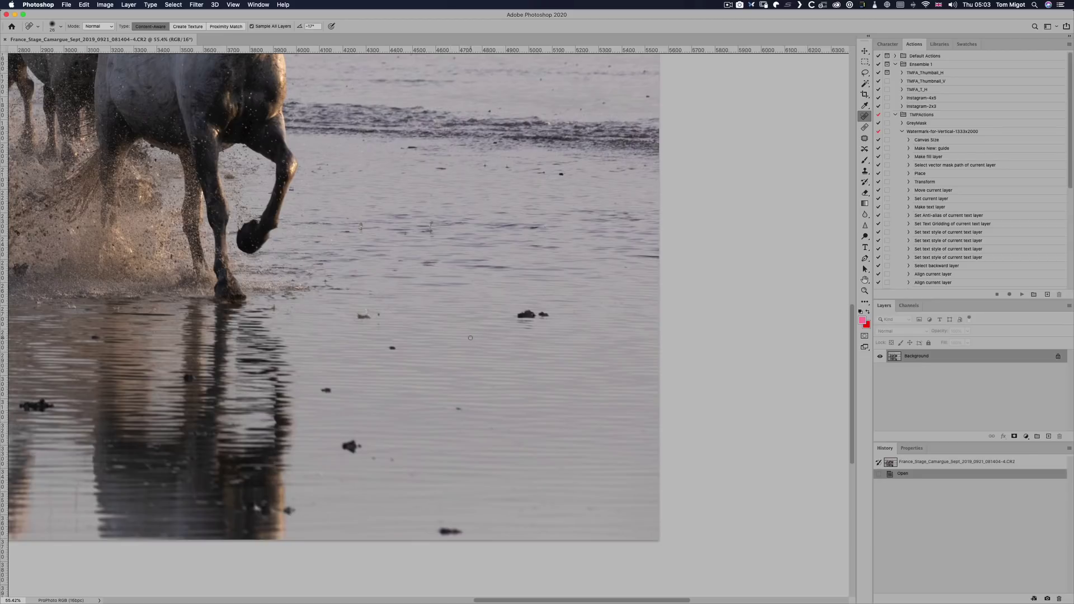
pyautogui.press('alt+shift+super+n')
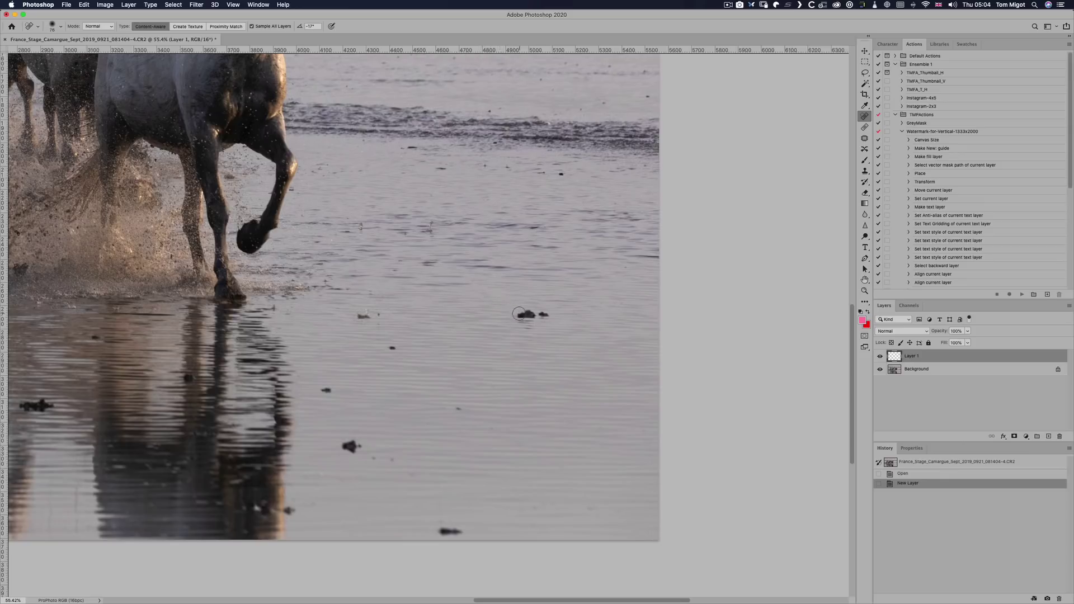
# Step: Heal away the dark clump and nearby specks on the water to the right of the front horse's hooves
pyautogui.moveTo(519, 316)
pyautogui.mouseDown()
pyautogui.moveTo(549, 315)
pyautogui.moveTo(520, 318)
pyautogui.moveTo(533, 339)
pyautogui.mouseUp()
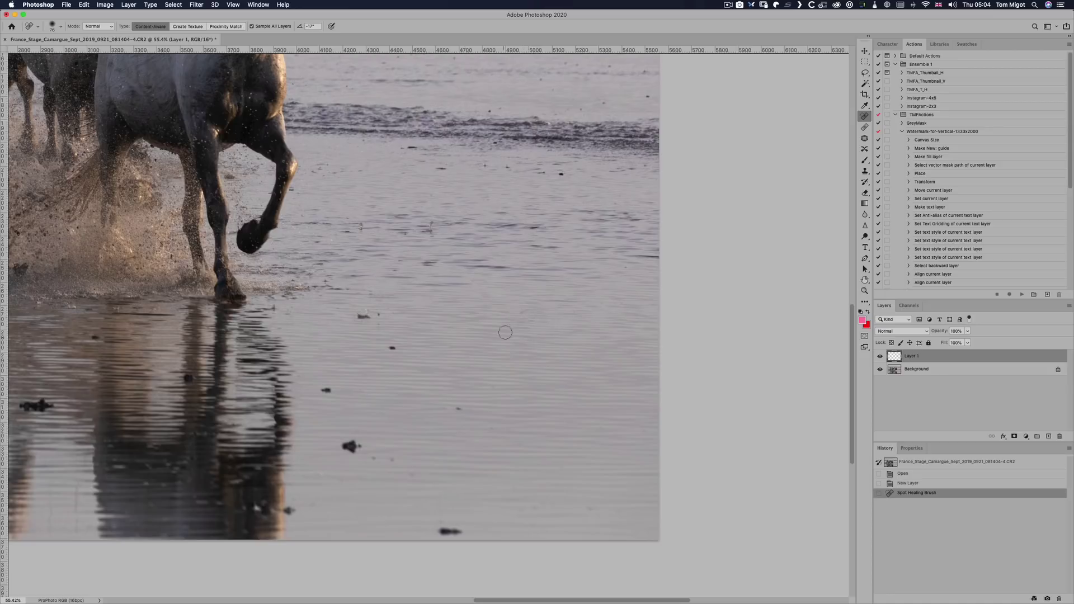
pyautogui.click(524, 311)
pyautogui.click(533, 314)
pyautogui.click(547, 294)
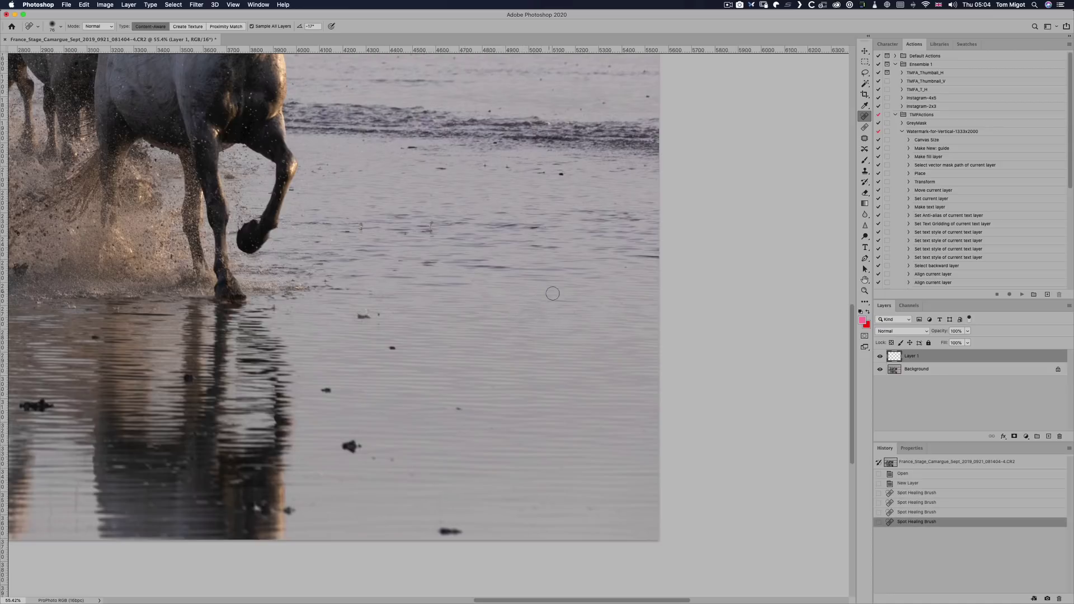
pyautogui.click(554, 293)
pyautogui.click(577, 311)
pyautogui.click(605, 301)
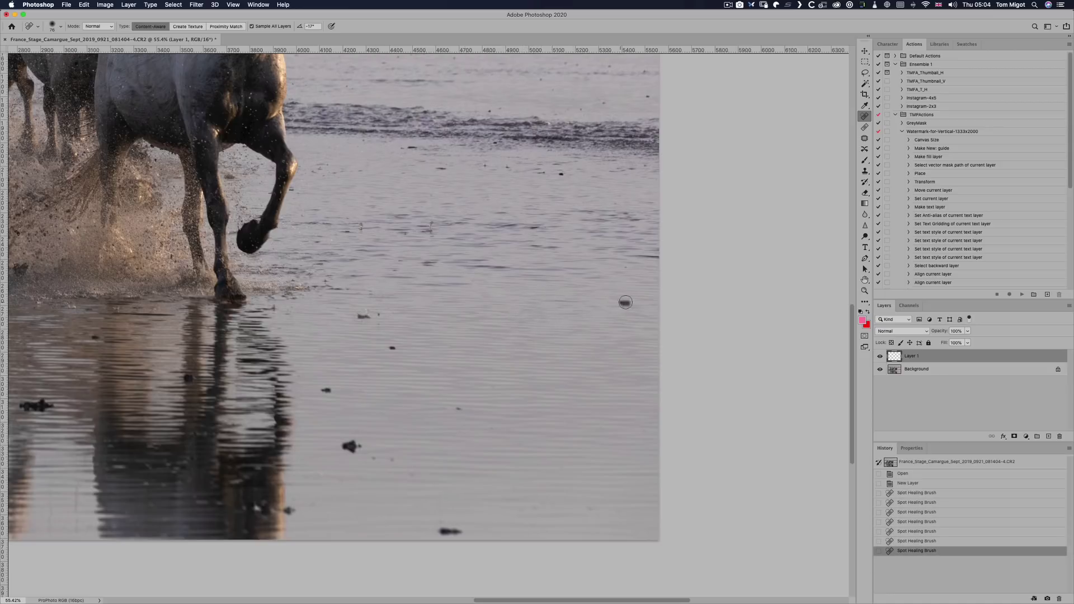
# Step: Heal the small specks on the water near the photo's right edge
pyautogui.click(624, 302)
pyautogui.click(630, 278)
pyautogui.click(625, 268)
pyautogui.click(619, 271)
pyautogui.click(602, 273)
pyautogui.click(643, 263)
pyautogui.click(611, 211)
pyautogui.click(616, 198)
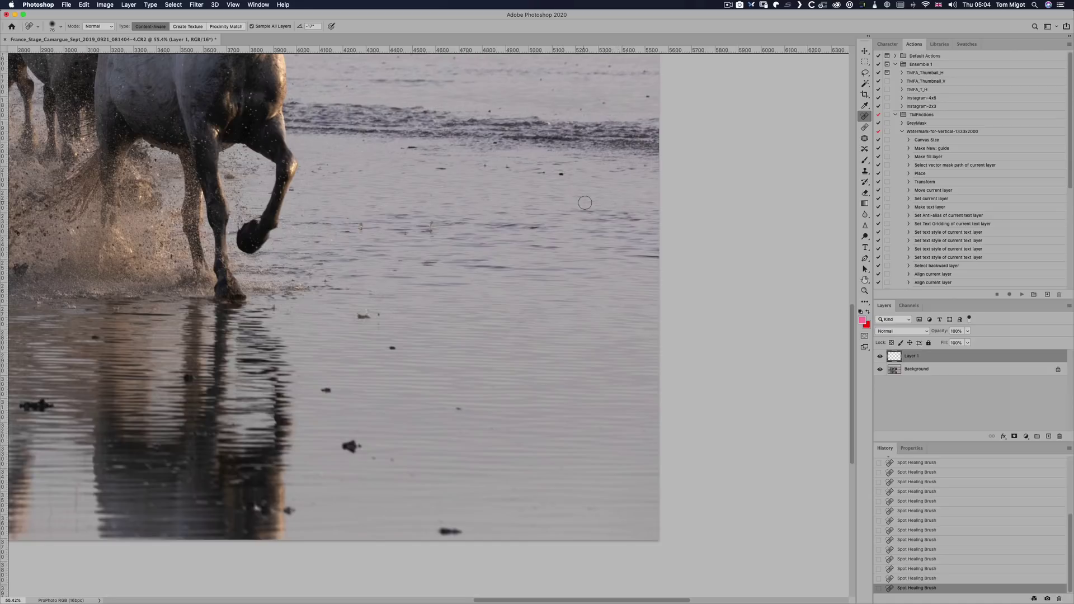
# Step: Heal the scattered spots and the dark clump in the lower right part of the water
pyautogui.click(494, 385)
pyautogui.click(458, 409)
pyautogui.click(394, 348)
pyautogui.click(590, 508)
pyautogui.moveTo(370, 458); pyautogui.dragTo(384, 458)
pyautogui.moveTo(447, 529)
pyautogui.mouseDown()
pyautogui.moveTo(456, 531)
pyautogui.moveTo(442, 532)
pyautogui.moveTo(444, 521)
pyautogui.moveTo(458, 523)
pyautogui.moveTo(441, 523)
pyautogui.mouseUp()
# Step: Heal the remaining debris beside the front horse's reflection, reducing the brush size for the smaller specks
pyautogui.scroll(3, 435, 342)
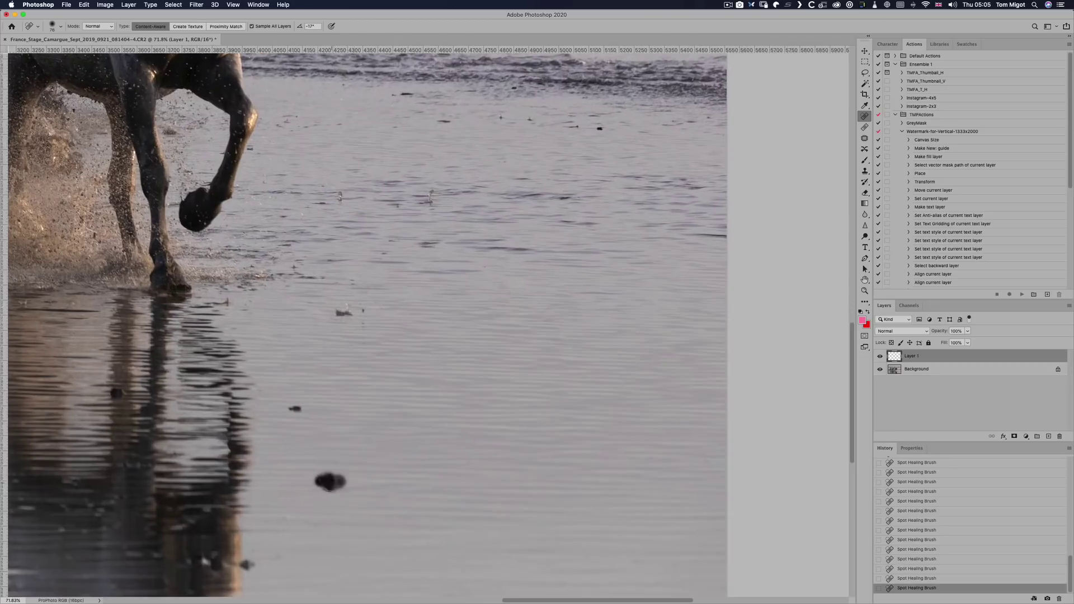
pyautogui.moveTo(338, 310); pyautogui.dragTo(361, 310)
pyautogui.press('[')
pyautogui.press('[')
pyautogui.press('[')
pyautogui.press('[')
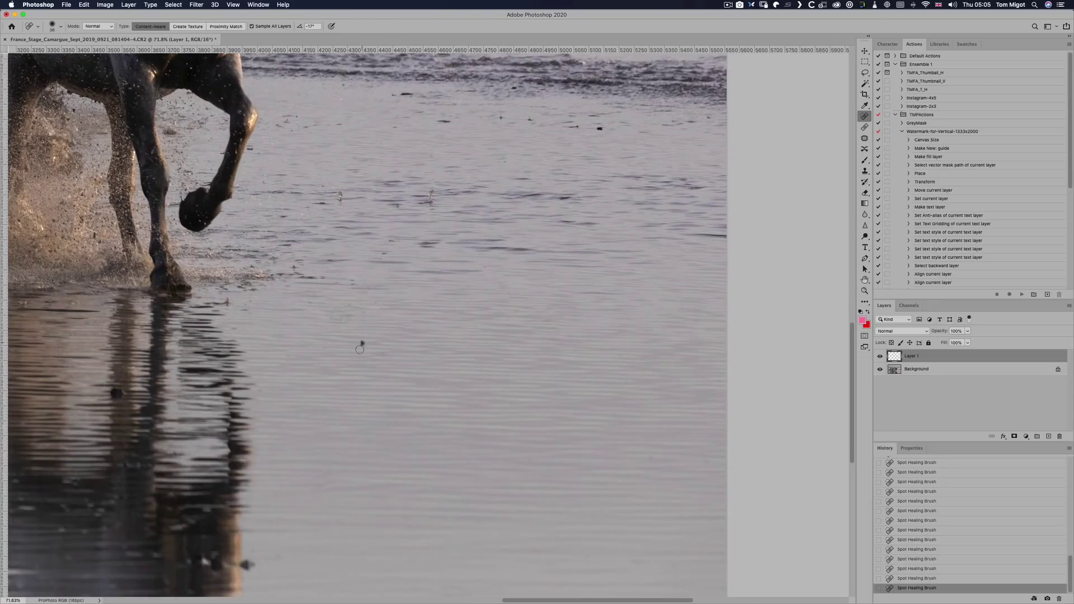
# Step: Enlarge the healing brush, remove the debris around the front horse's reflection, and clone clean water over the patch to its left
pyautogui.scroll(-5, 365, 299)
pyautogui.hscroll(-3, 364, 298)
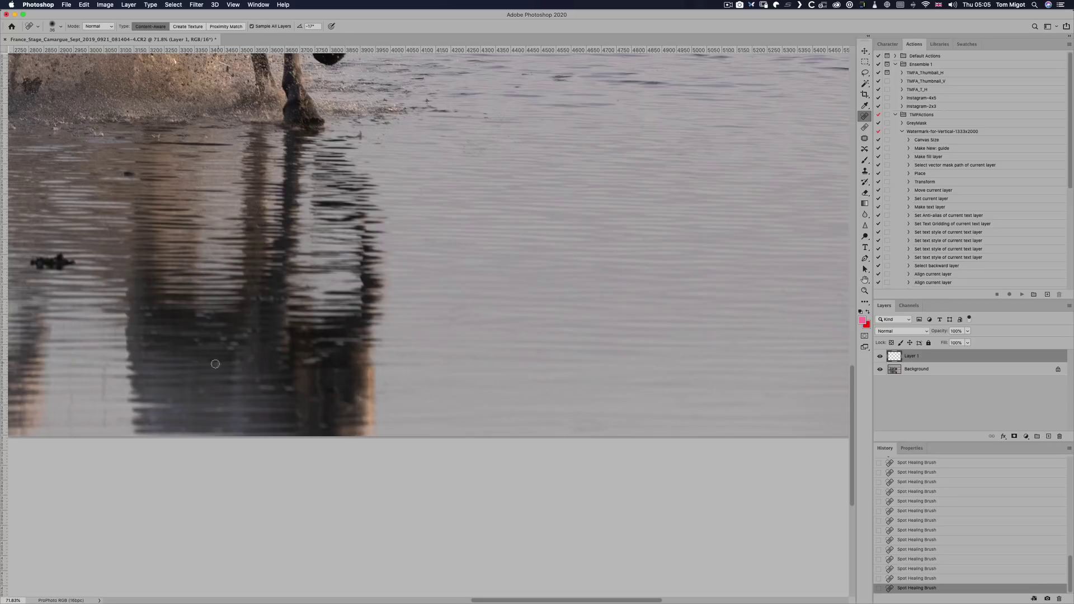
pyautogui.hscroll(-10, 330, 242)
pyautogui.press(']')
pyautogui.press(']')
pyautogui.press(']')
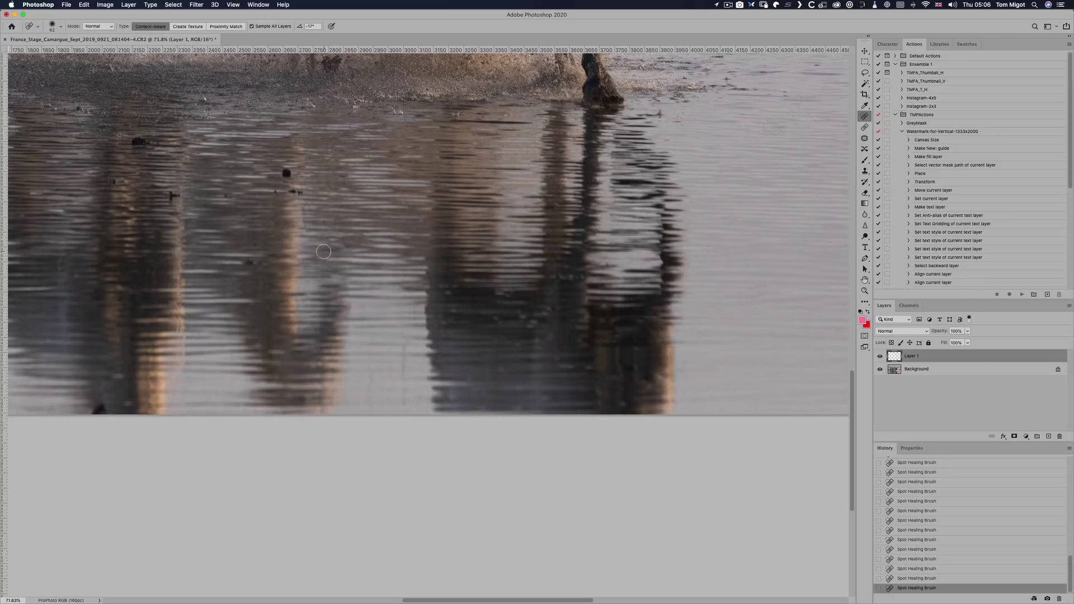
pyautogui.press('s')
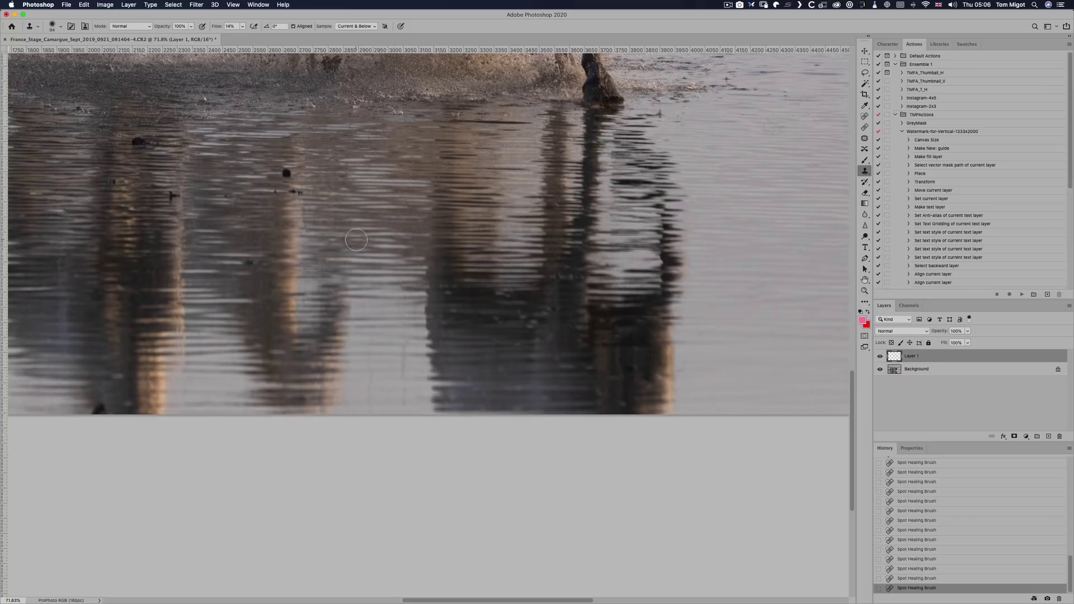
pyautogui.moveTo(363, 241); pyautogui.dragTo(334, 246)
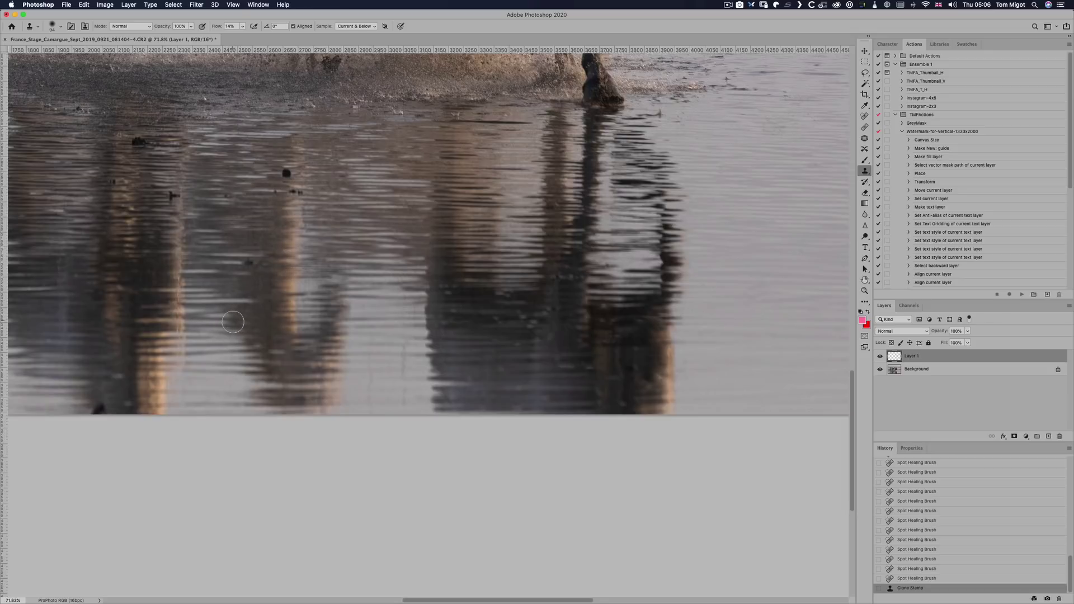
# Step: Heal the dark clumps and specks in the middle horses' reflections with the Spot Healing Brush
pyautogui.press('j')
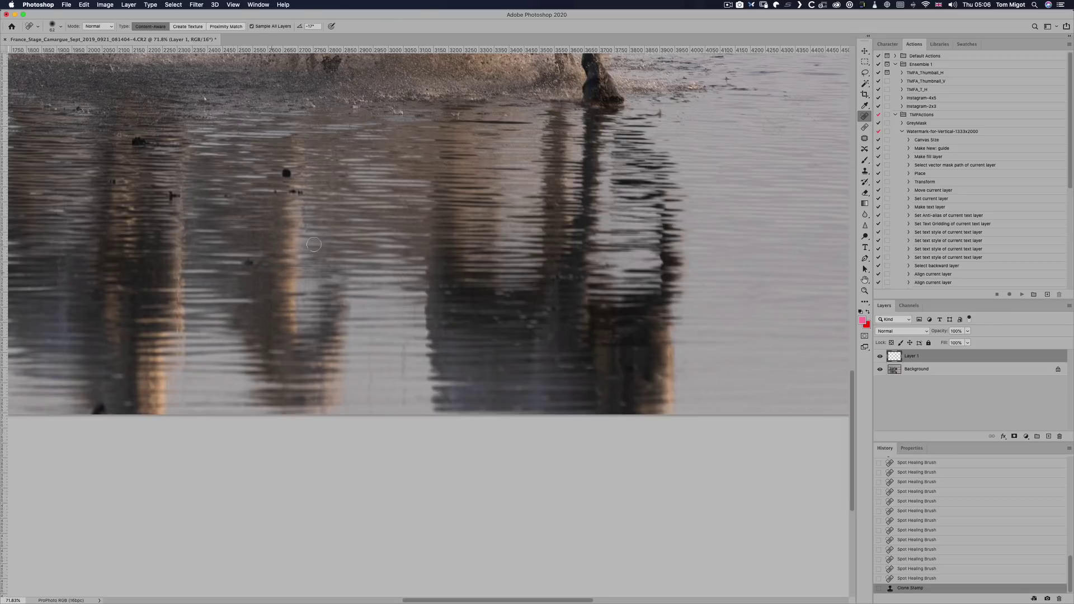
pyautogui.click(246, 262)
pyautogui.click(287, 173)
pyautogui.click(296, 191)
pyautogui.hscroll(-5, 343, 298)
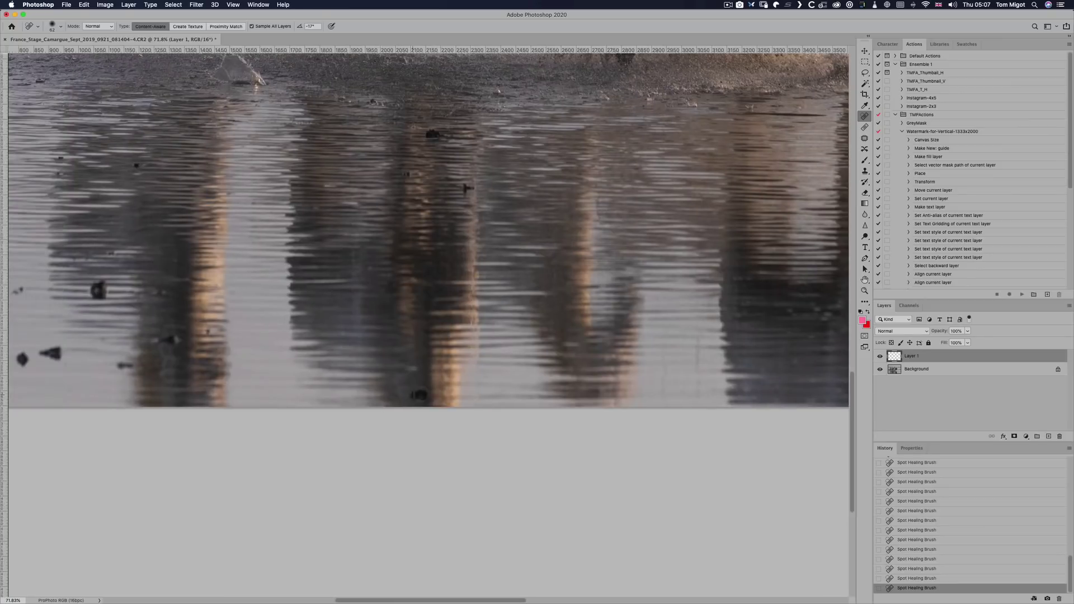
pyautogui.click(467, 190)
pyautogui.click(433, 133)
# Step: Heal the debris in and around the leftmost horse's reflection
pyautogui.press('super+r')
pyautogui.moveTo(360, 232); pyautogui.dragTo(550, 279)
pyautogui.hscroll(-4, 550, 279)
pyautogui.scroll(2, 551, 279)
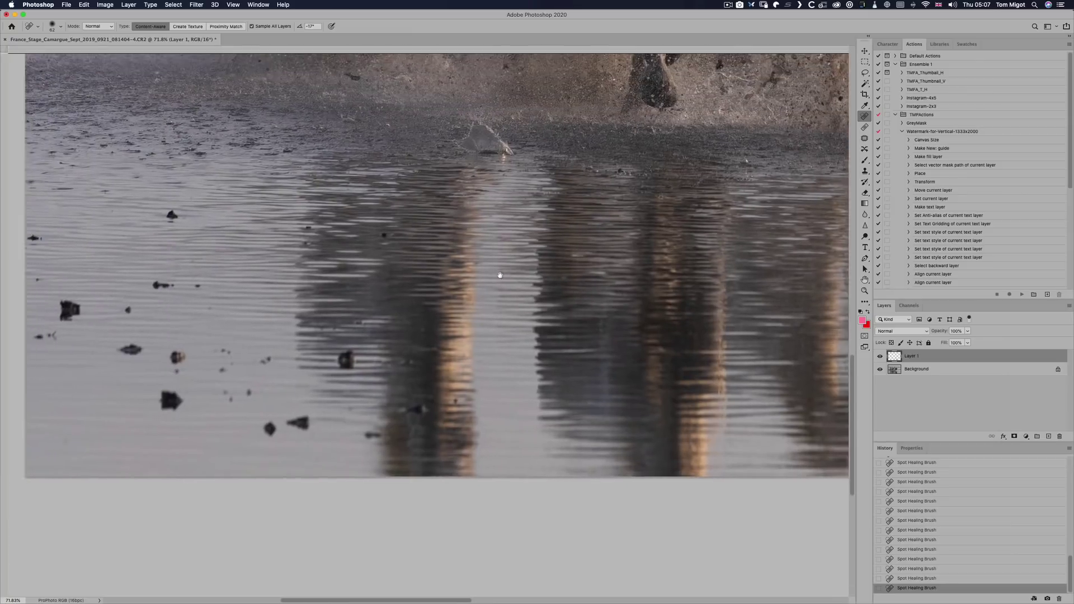
pyautogui.press('super+r')
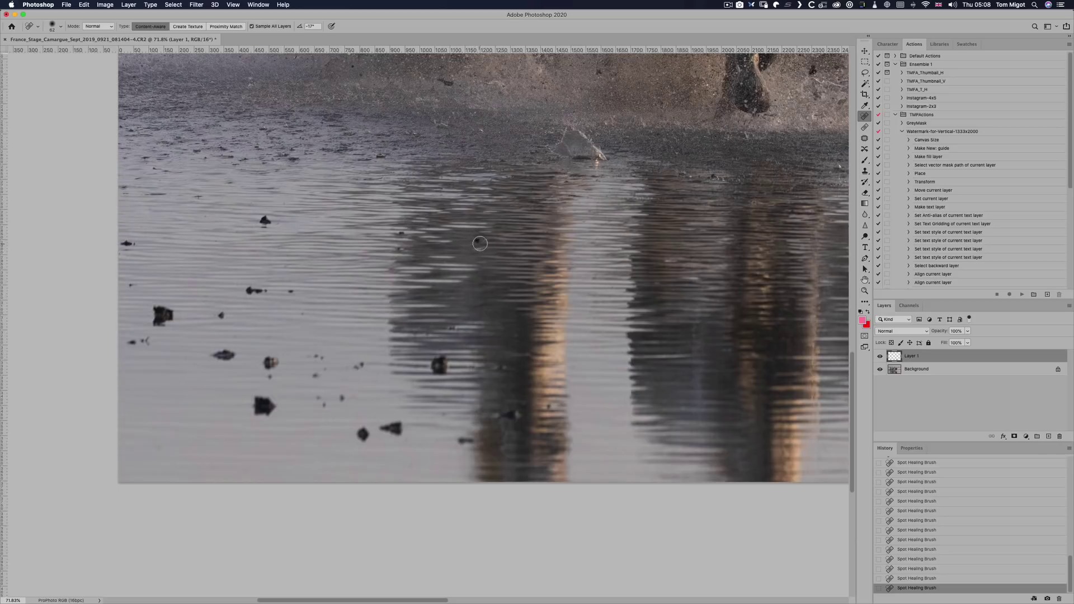
pyautogui.press('super+z')
pyautogui.click(660, 284)
pyautogui.click(466, 440)
pyautogui.click(439, 365)
# Step: Heal the dark clumps on the open water near the photo's left edge
pyautogui.click(265, 220)
pyautogui.click(127, 244)
pyautogui.click(140, 341)
pyautogui.click(162, 316)
pyautogui.click(217, 311)
pyautogui.click(224, 354)
# Step: Heal the remaining clumps and specks between the photo's left edge and the leftmost horse's reflection
pyautogui.press('s')
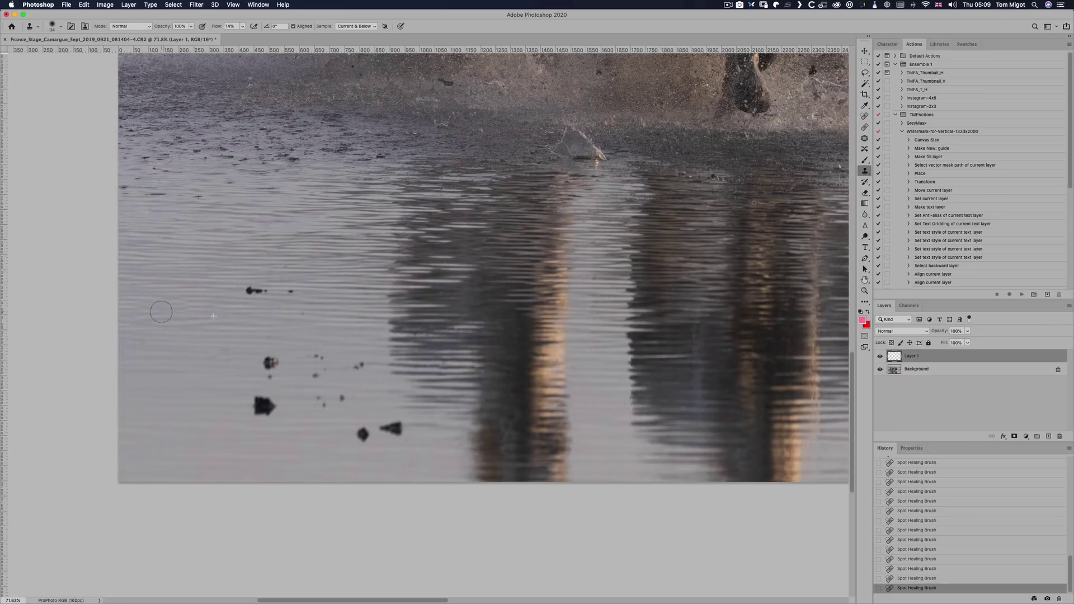
pyautogui.press('j')
pyautogui.click(270, 363)
pyautogui.click(265, 406)
pyautogui.click(317, 357)
pyautogui.click(361, 365)
pyautogui.click(324, 398)
pyautogui.click(342, 398)
pyautogui.click(363, 434)
pyautogui.click(392, 429)
# Step: Smooth the healed water in the photo's lower left corner with the Clone Stamp
pyautogui.press('s')
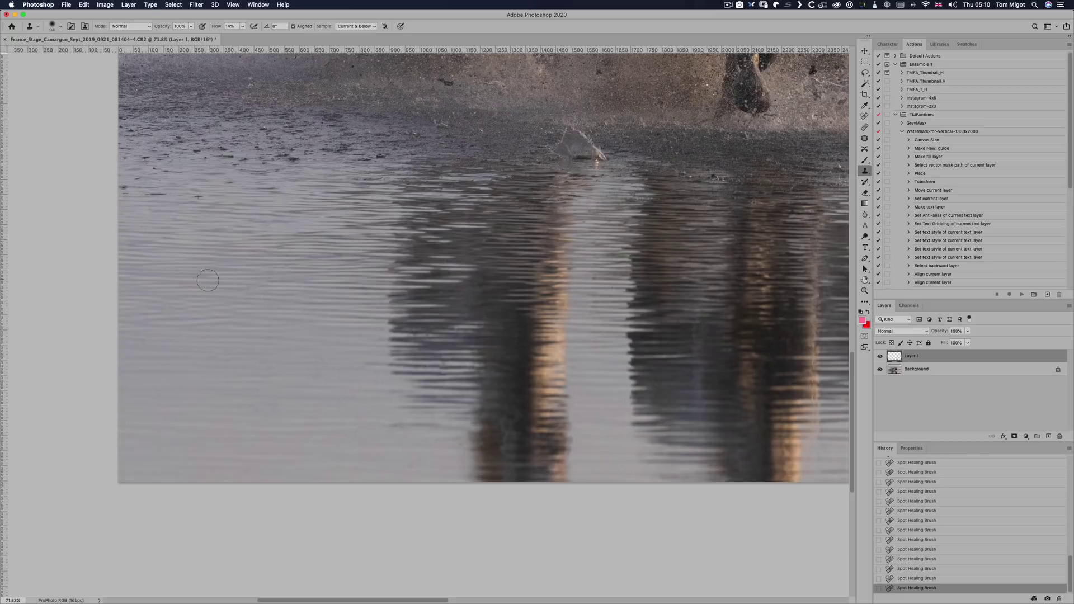
pyautogui.click(253, 288)
pyautogui.click(210, 358)
pyautogui.click(209, 416)
pyautogui.click(276, 413)
pyautogui.click(249, 408)
pyautogui.click(311, 377)
pyautogui.click(263, 420)
pyautogui.click(235, 447)
pyautogui.click(207, 471)
pyautogui.click(162, 422)
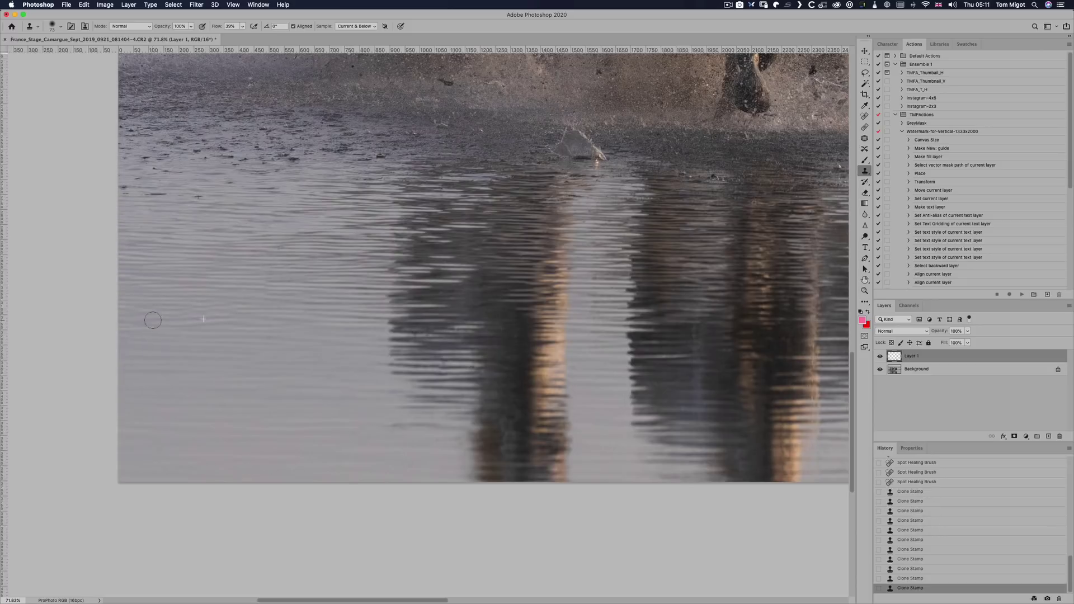
# Step: Heal the leftover marks on the water farther right with the Spot Healing Brush
pyautogui.hscroll(15, 461, 372)
pyautogui.press('j')
pyautogui.click(385, 398)
pyautogui.click(404, 375)
pyautogui.click(380, 421)
pyautogui.click(378, 374)
pyautogui.click(436, 408)
# Step: Clone clean water over the uneven healed patches to the right of the front horse's reflection
pyautogui.press('s')
pyautogui.hscroll(10, 392, 386)
pyautogui.click(416, 385)
pyautogui.click(443, 401)
pyautogui.click(460, 401)
pyautogui.click(364, 265)
pyautogui.click(619, 254)
# Step: Heal the mark near the front horse's hooves, and clone over it and the patches along the photo's lower edge
pyautogui.press('j')
pyautogui.click(430, 226)
pyautogui.click(430, 227)
pyautogui.press('s')
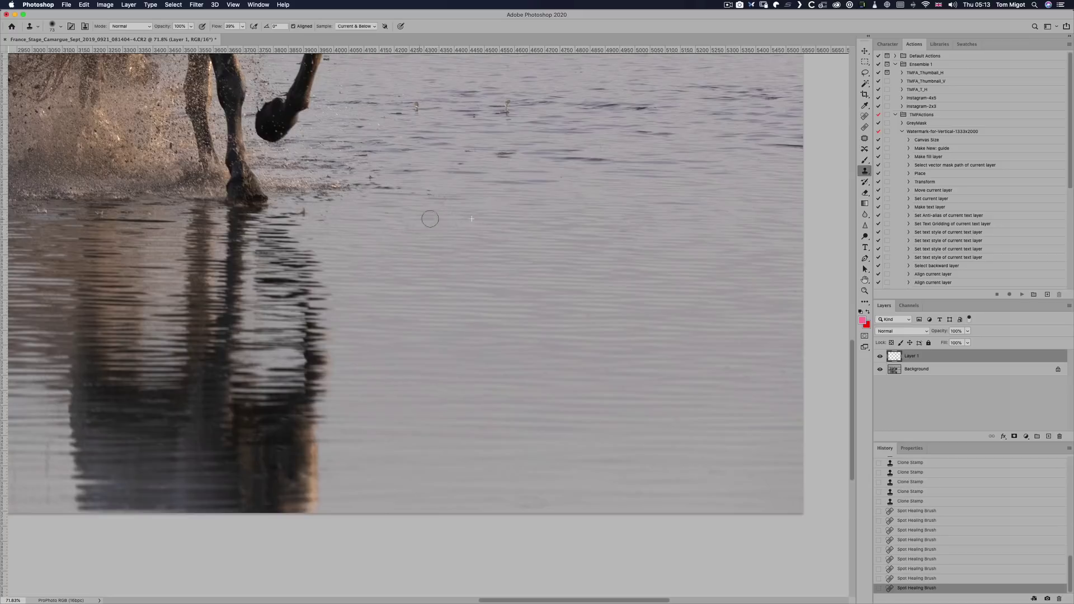
pyautogui.click(430, 217)
pyautogui.hscroll(10, 425, 280)
pyautogui.click(357, 485)
pyautogui.click(330, 490)
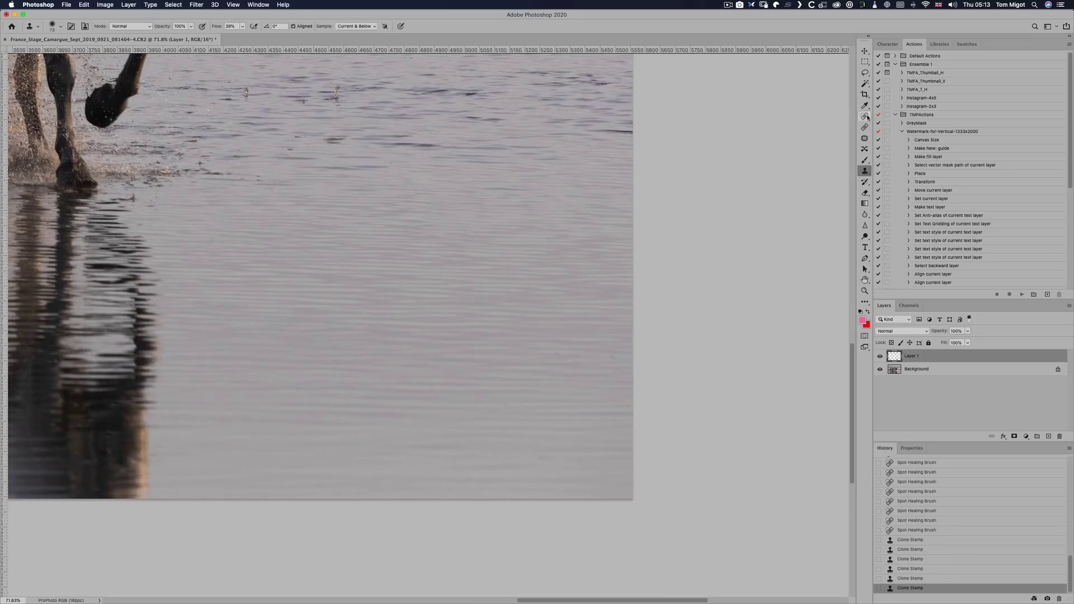
# Step: Heal the small specks on the sea to the right of the front horse
pyautogui.press('j')
pyautogui.scroll(3, 481, 220)
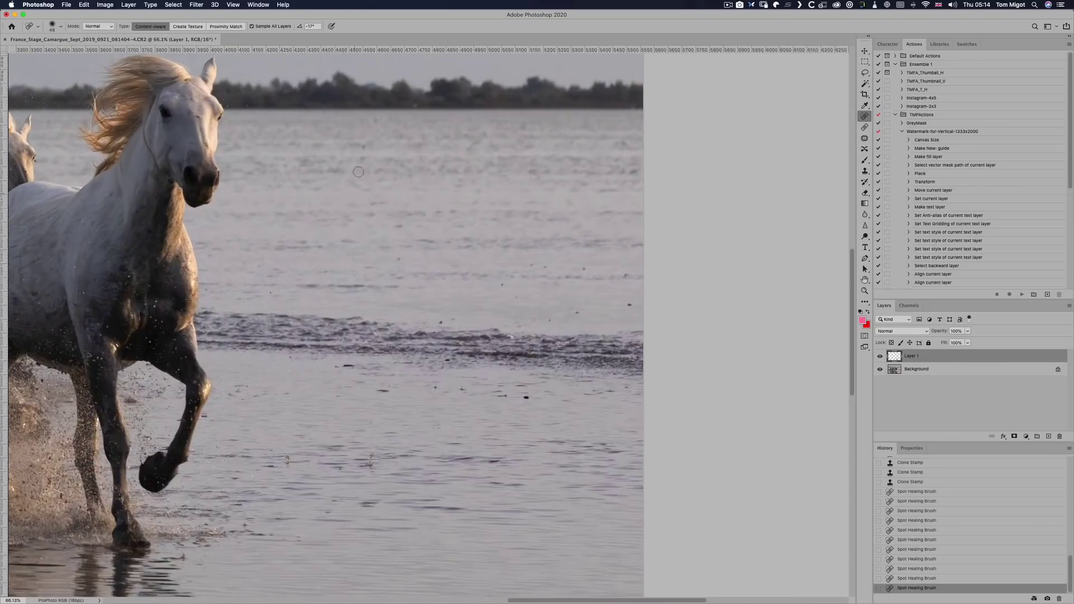
pyautogui.click(359, 171)
pyautogui.click(514, 296)
# Step: Heal the dark mud mark on the forehead of the second horse from the left with the Spot Healing Brush
pyautogui.hscroll(-5, 430, 388)
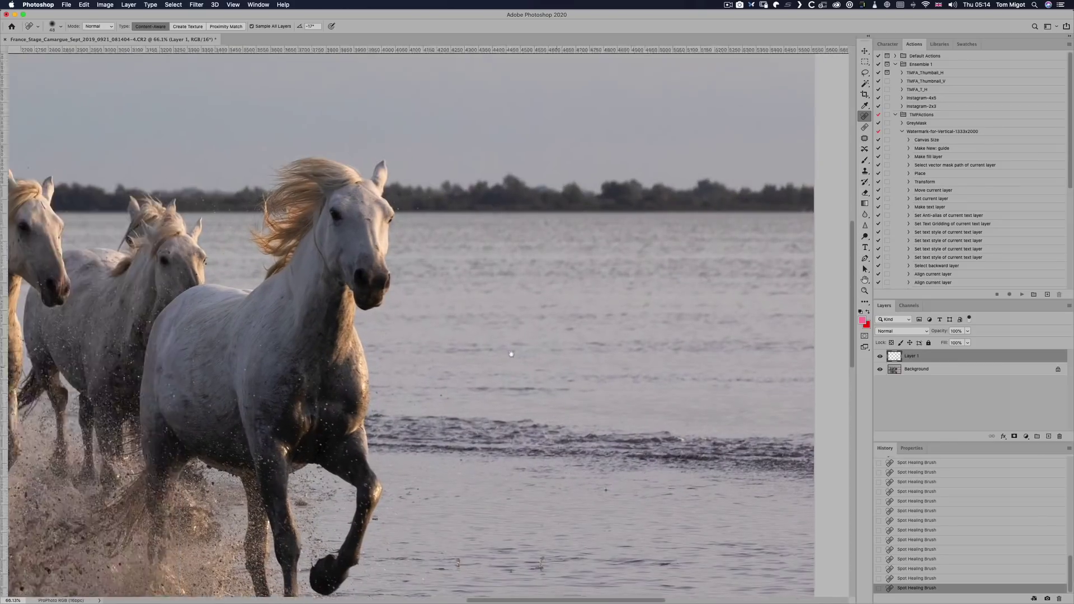
pyautogui.scroll(-3, 475, 280)
pyautogui.scroll(5, 522, 180)
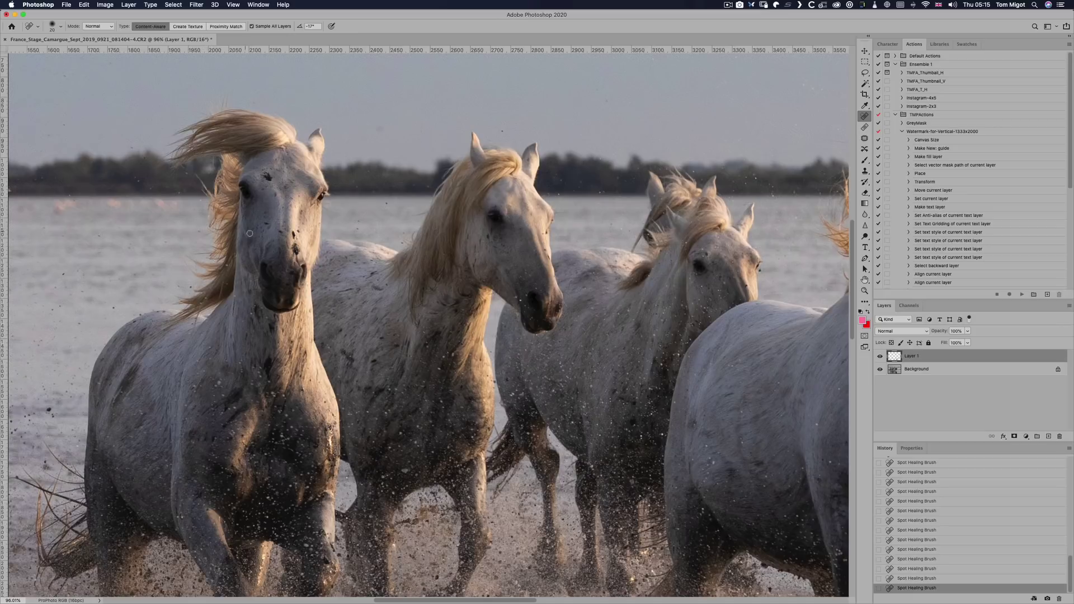
pyautogui.moveTo(250, 234); pyautogui.dragTo(503, 317)
pyautogui.scroll(3, 422, 253)
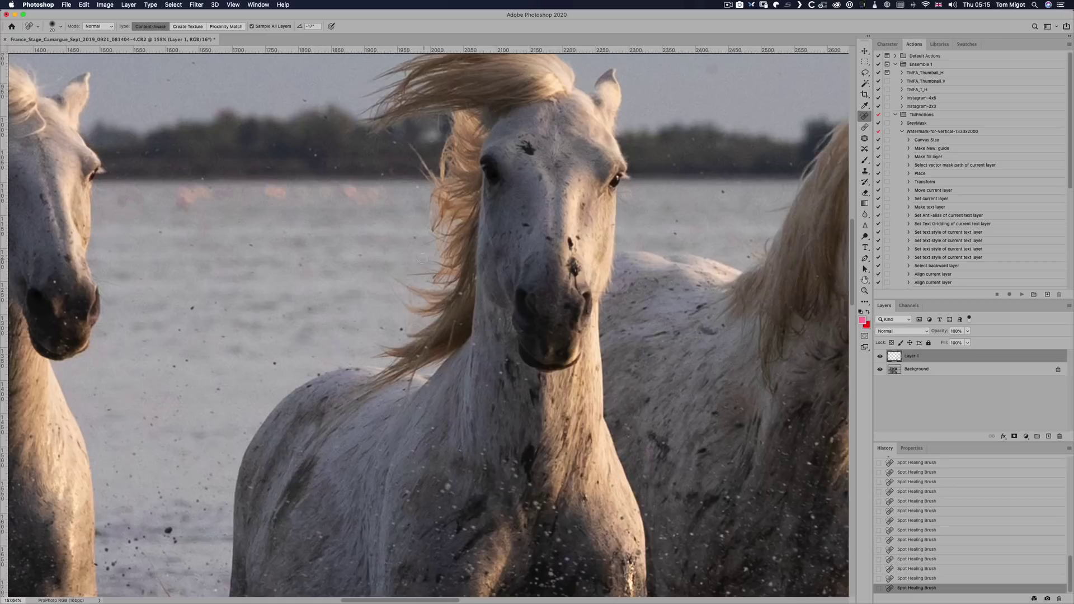
pyautogui.scroll(-3, 435, 227)
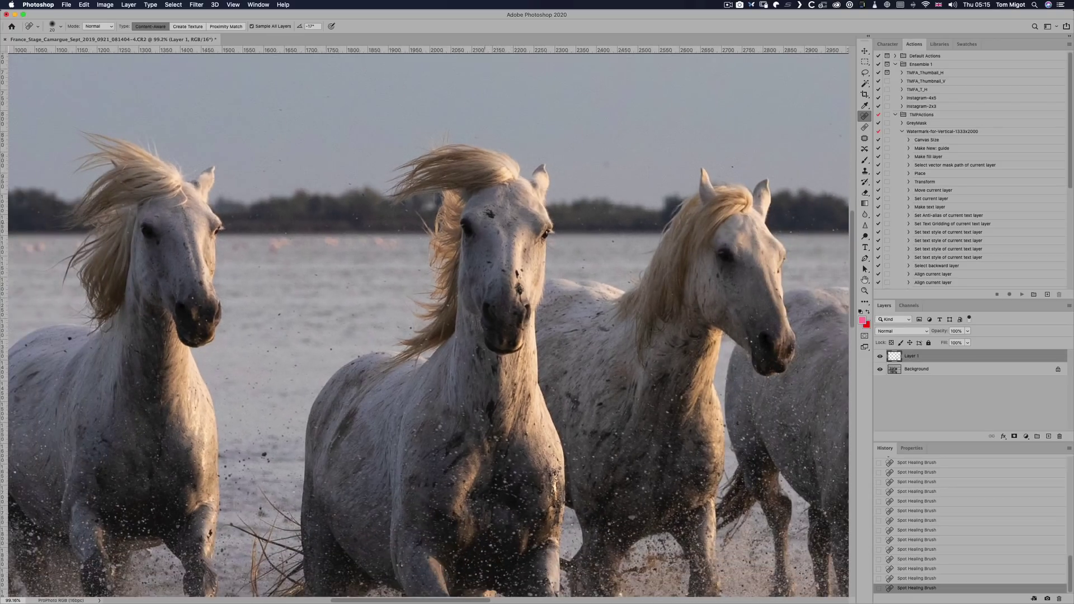
pyautogui.scroll(3, 488, 214)
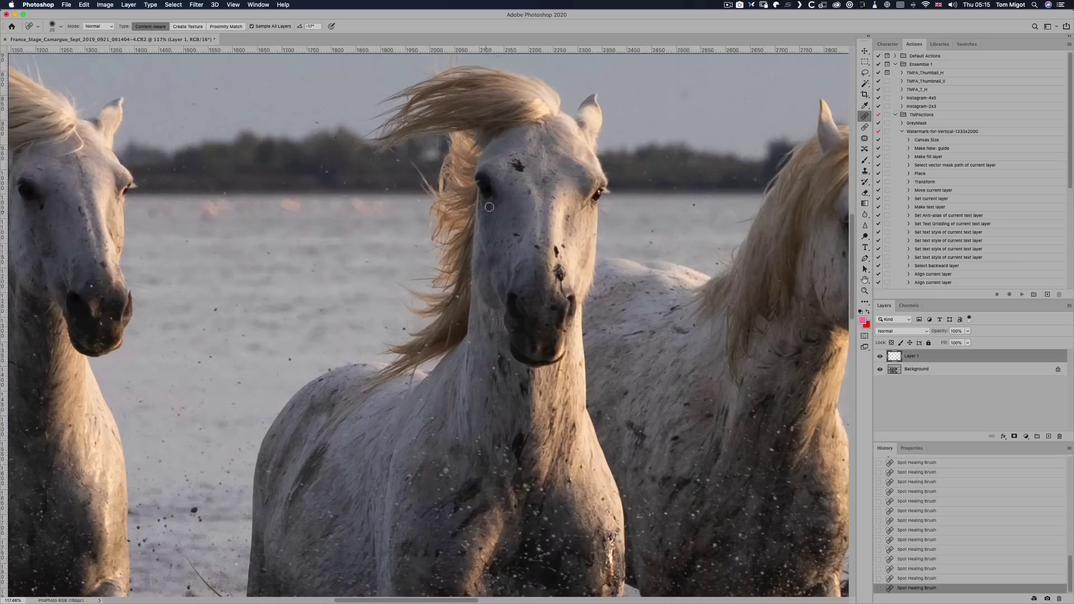
pyautogui.moveTo(513, 163)
pyautogui.mouseDown()
pyautogui.moveTo(522, 168)
pyautogui.moveTo(516, 161)
pyautogui.mouseUp()
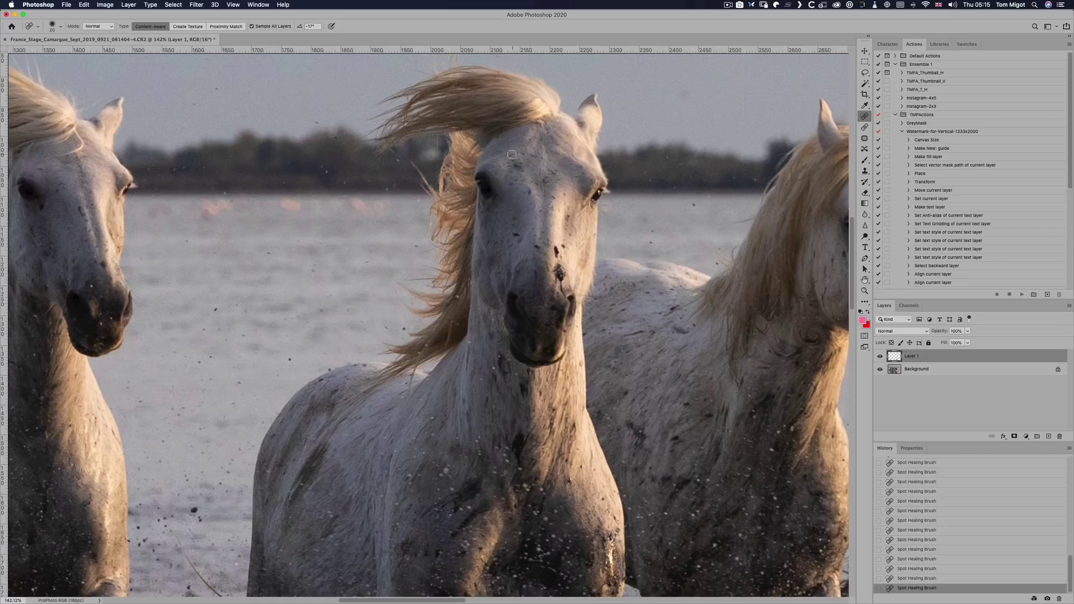
# Step: Clone over the healed area on the second horse's forehead with a small Clone Stamp brush at 13% flow
pyautogui.click(865, 172)
pyautogui.press('[')
pyautogui.press('[')
pyautogui.press('[')
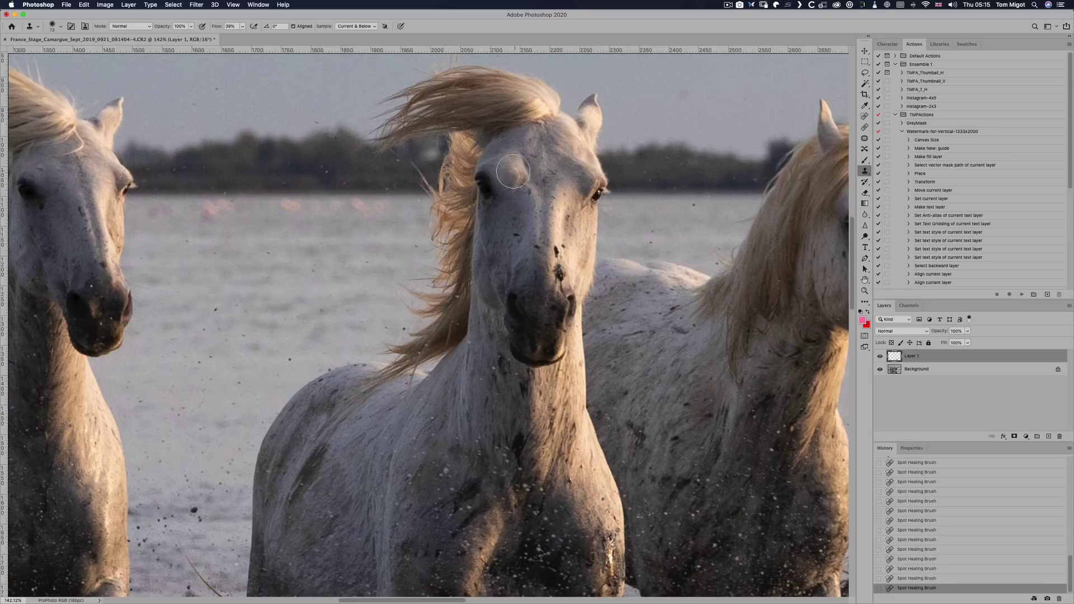
pyautogui.press('[')
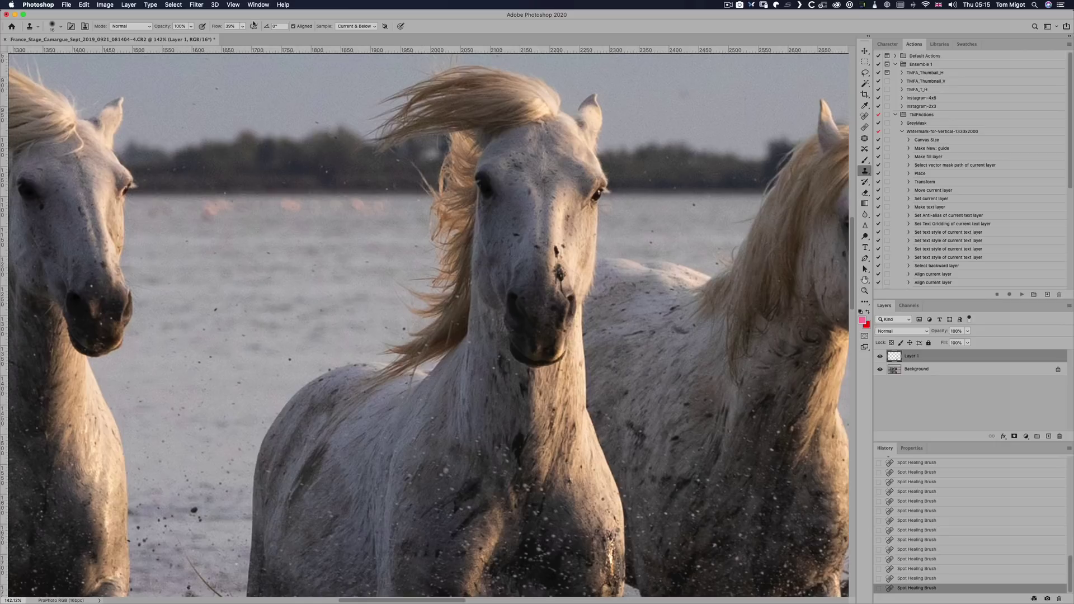
pyautogui.moveTo(218, 26); pyautogui.dragTo(203, 27)
pyautogui.click(516, 178)
pyautogui.click(511, 205)
pyautogui.click(497, 203)
pyautogui.click(520, 180)
# Step: Examine the leftmost horses and the full photo for remaining debris
pyautogui.scroll(-5, 351, 271)
pyautogui.scroll(3, 351, 270)
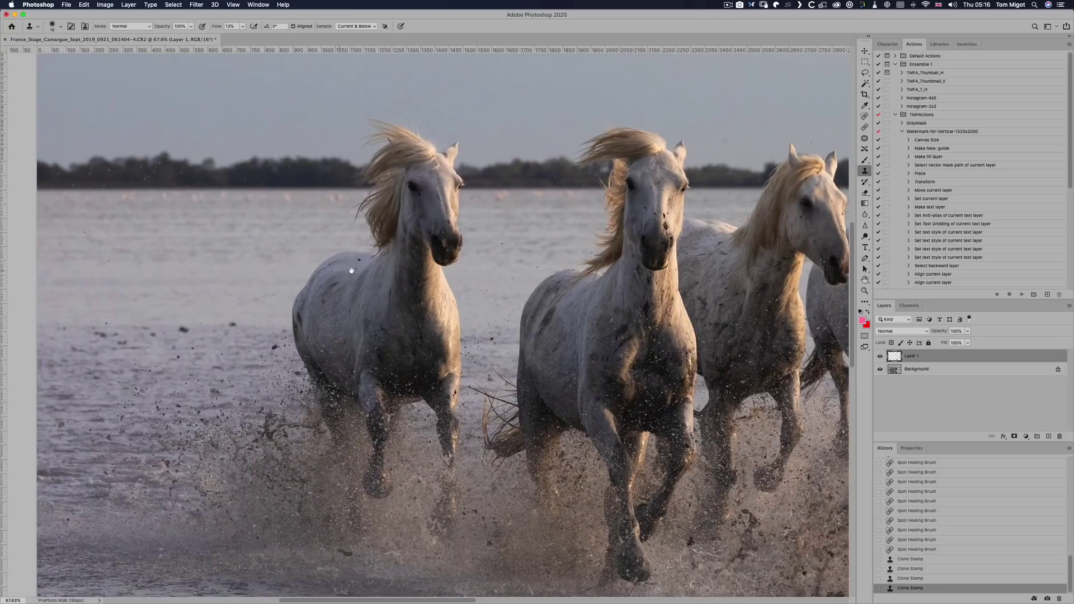
pyautogui.scroll(3, 351, 271)
pyautogui.hscroll(-5, 351, 271)
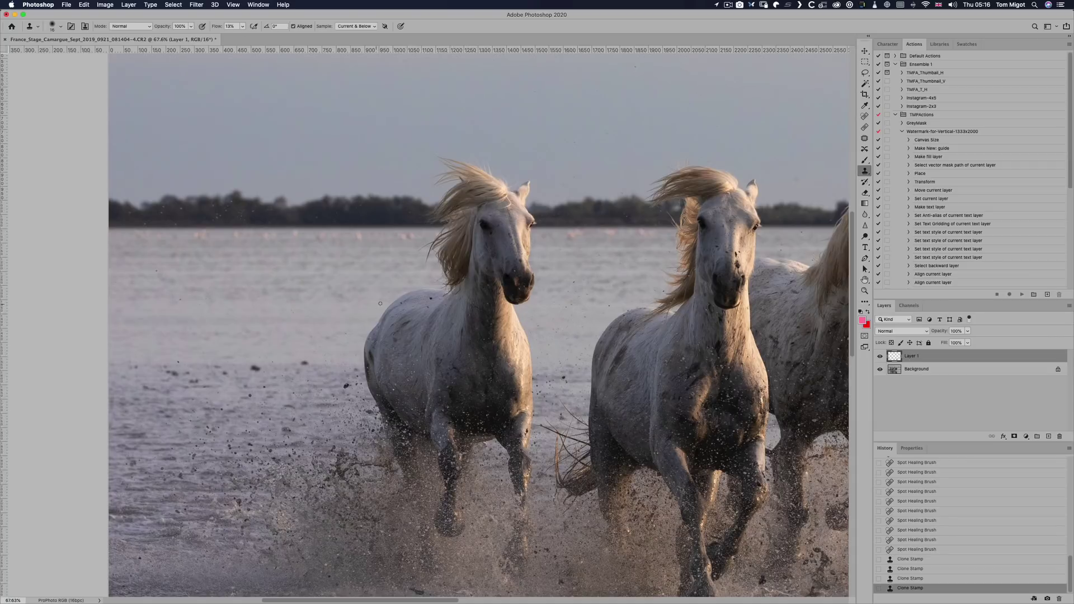
pyautogui.scroll(-6, 379, 303)
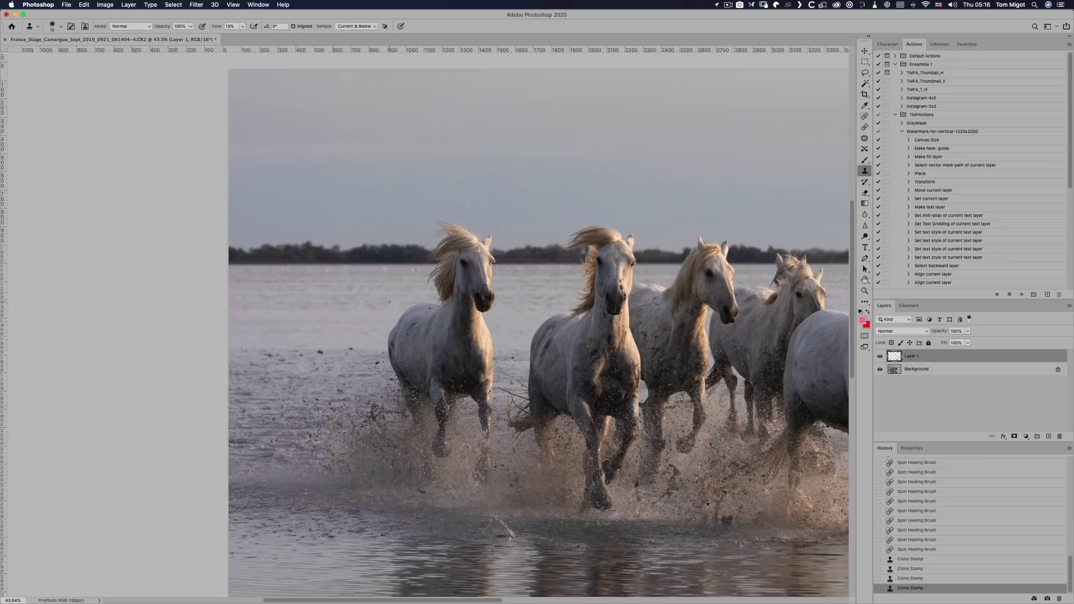
pyautogui.scroll(-3, 442, 330)
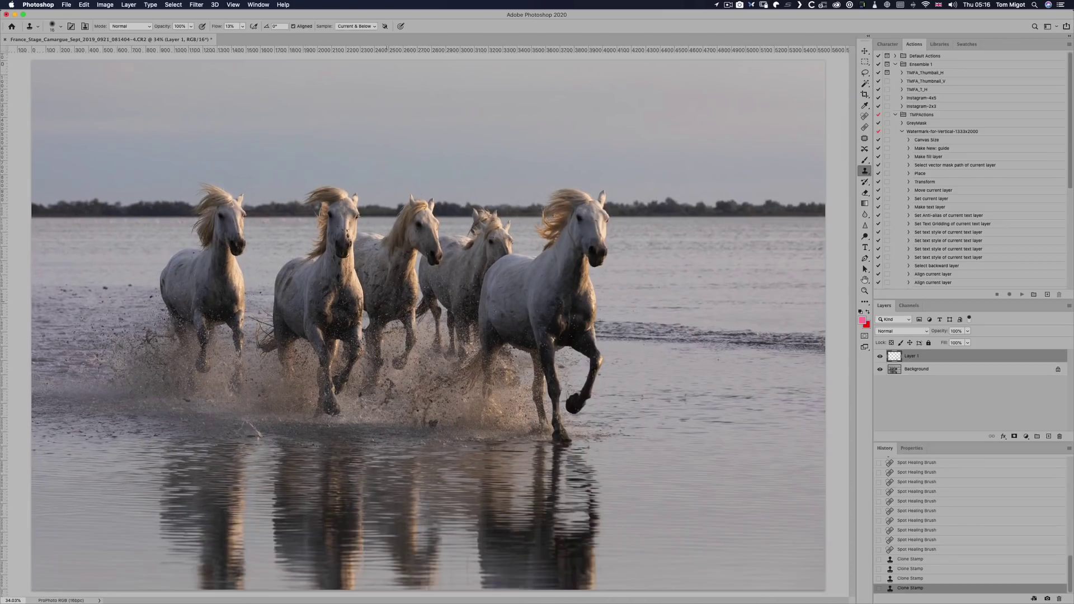
pyautogui.scroll(1, 414, 313)
pyautogui.scroll(10, 462, 313)
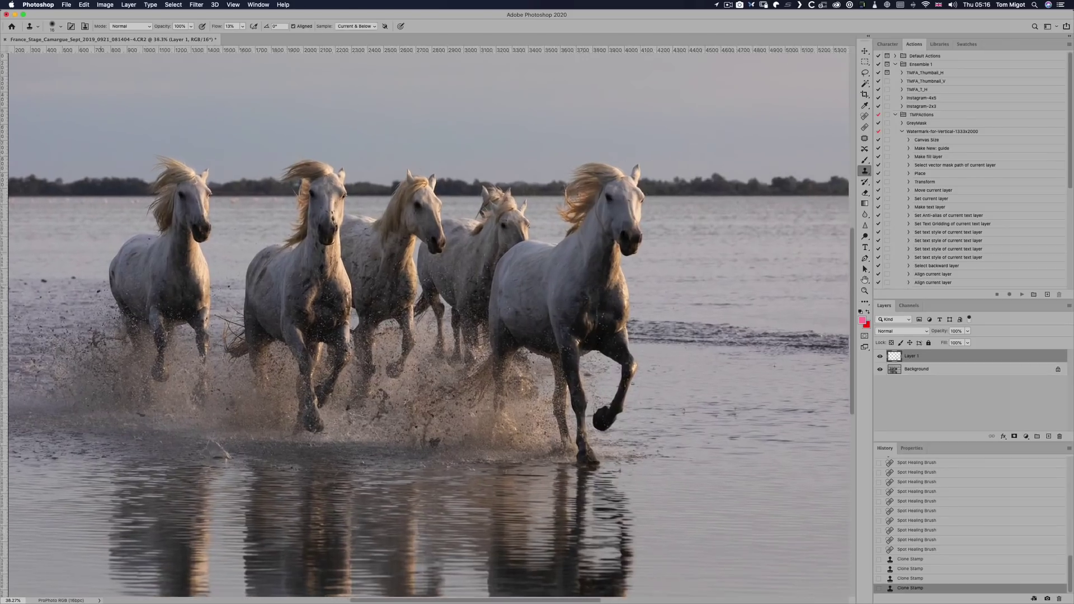
# Step: Heal the dark clumps on the water behind the leftmost horse with the Spot Healing Brush
pyautogui.hscroll(-15, 146, 307)
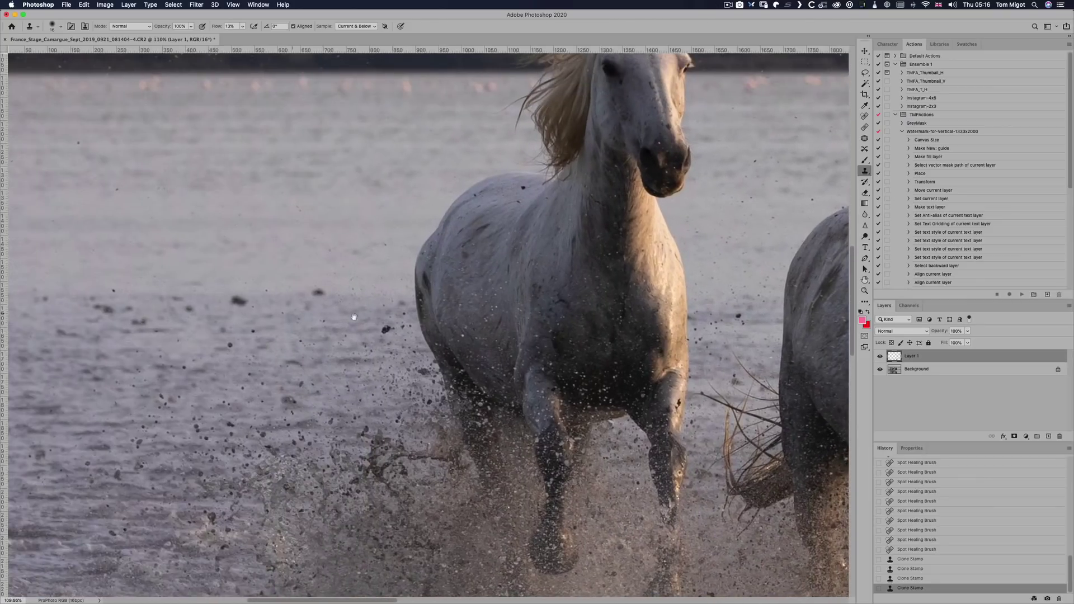
pyautogui.moveTo(353, 318); pyautogui.dragTo(589, 324)
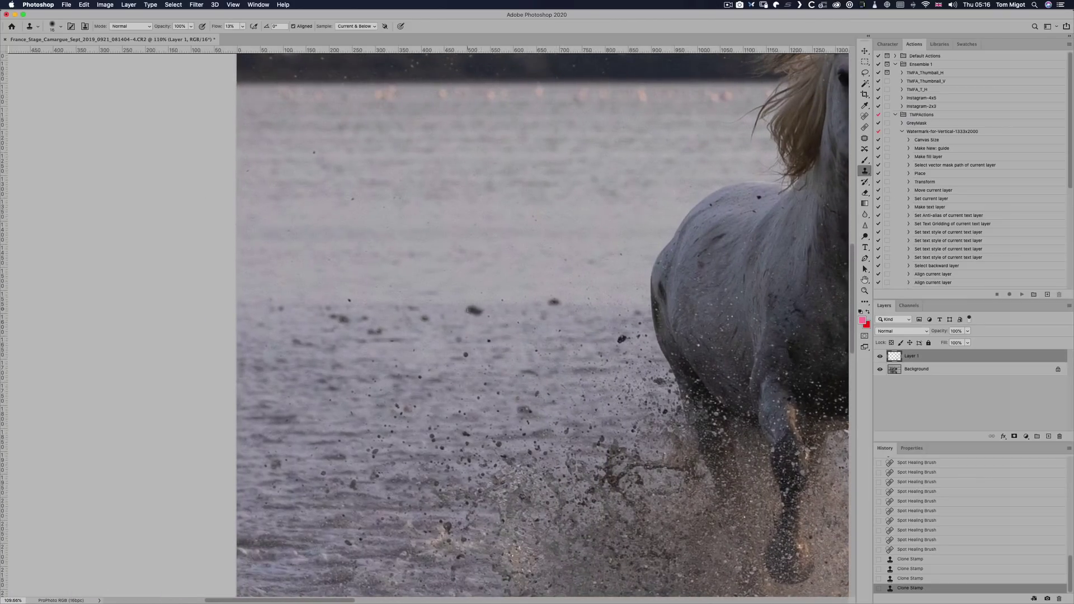
pyautogui.press('j')
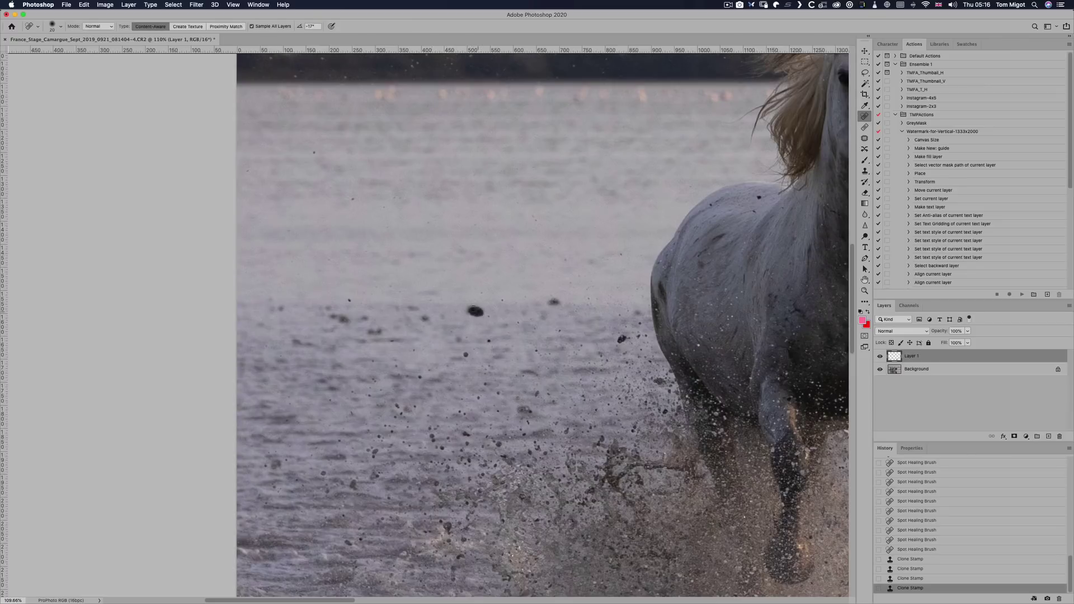
pyautogui.click(474, 311)
pyautogui.click(478, 308)
pyautogui.click(473, 316)
pyautogui.click(476, 305)
pyautogui.click(478, 303)
pyautogui.click(474, 304)
pyautogui.click(475, 303)
pyautogui.click(555, 302)
pyautogui.click(558, 301)
pyautogui.click(375, 331)
# Step: Compare the whole photo with and without the retouching on Layer 1
pyautogui.scroll(-3, 425, 318)
pyautogui.scroll(3, 425, 318)
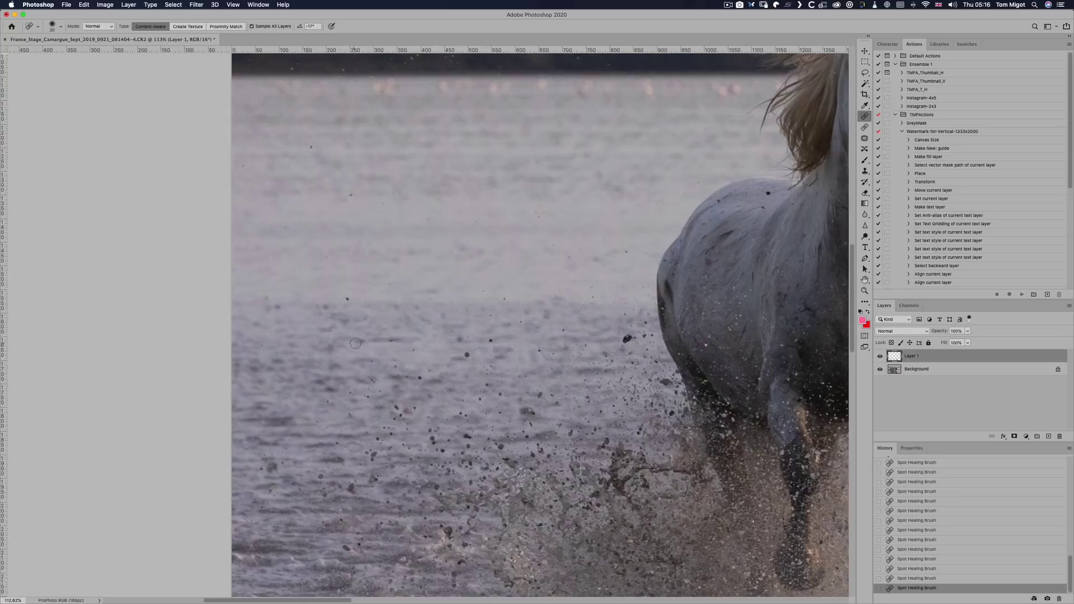
pyautogui.scroll(-3, 425, 319)
pyautogui.scroll(2, 355, 427)
pyautogui.moveTo(367, 423)
pyautogui.mouseDown()
pyautogui.moveTo(470, 302)
pyautogui.moveTo(391, 310)
pyautogui.moveTo(457, 323)
pyautogui.moveTo(516, 313)
pyautogui.mouseUp()
pyautogui.press('super+r')
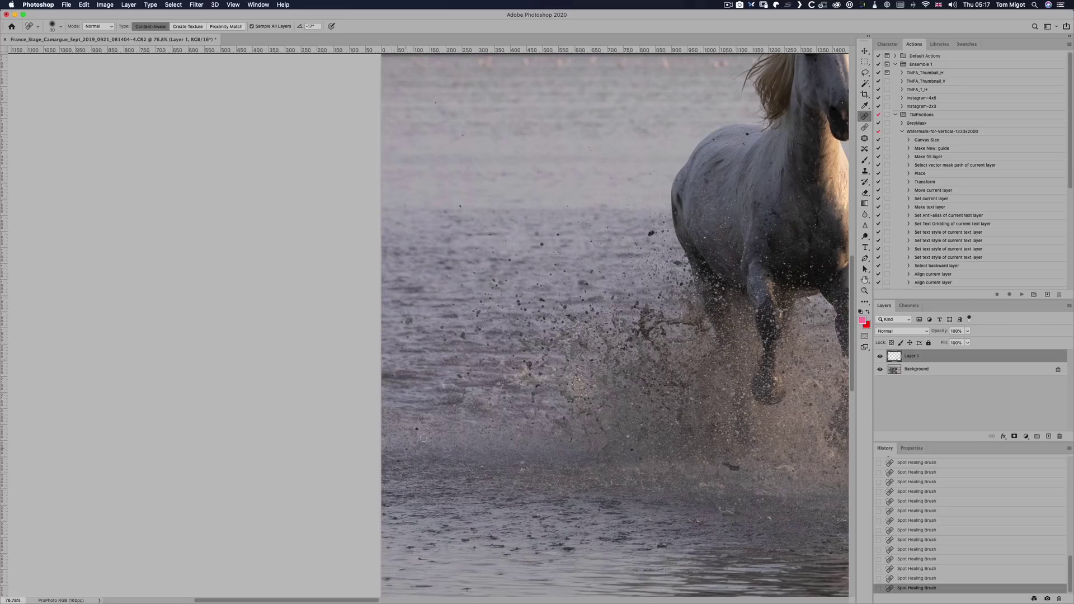
pyautogui.scroll(-5, 424, 427)
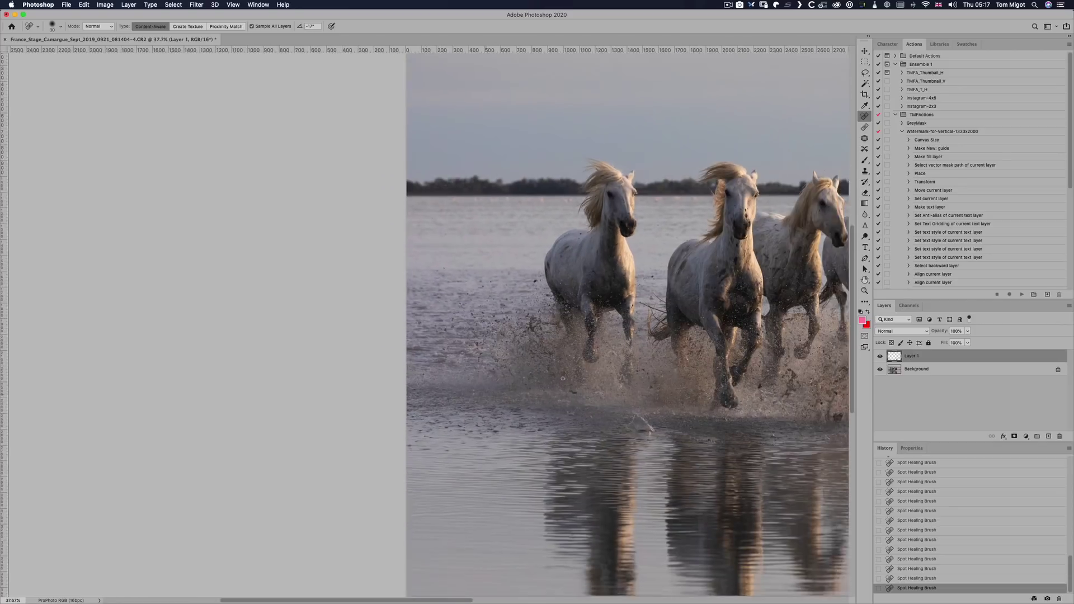
pyautogui.scroll(1, 431, 322)
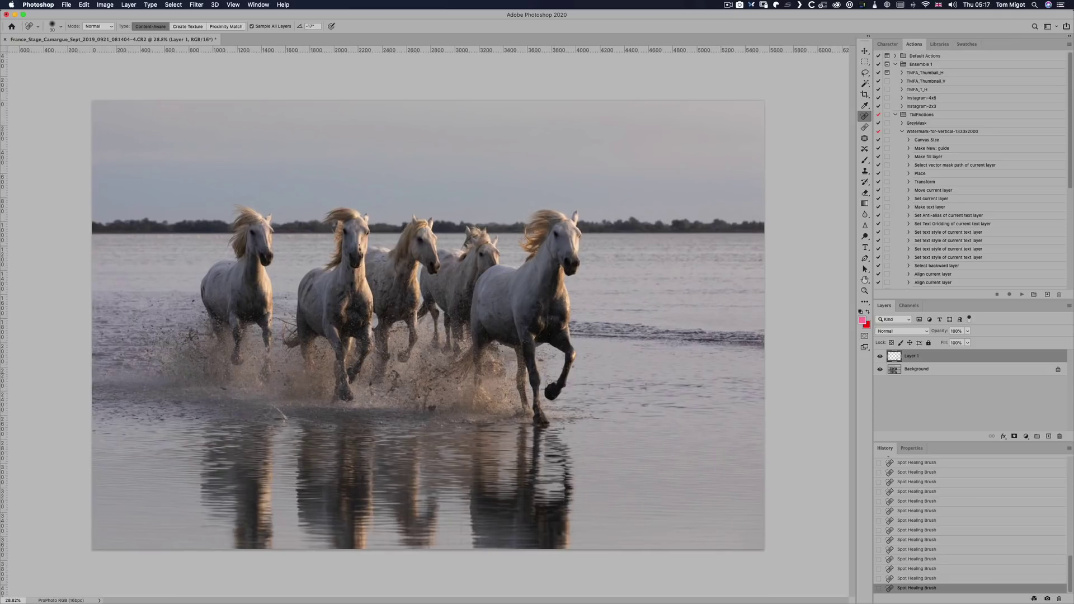
pyautogui.click(880, 357)
pyautogui.click(881, 357)
pyautogui.click(880, 357)
pyautogui.click(880, 357)
pyautogui.click(880, 357)
pyautogui.click(880, 357)
pyautogui.click(880, 357)
pyautogui.click(880, 357)
pyautogui.click(880, 357)
pyautogui.click(880, 357)
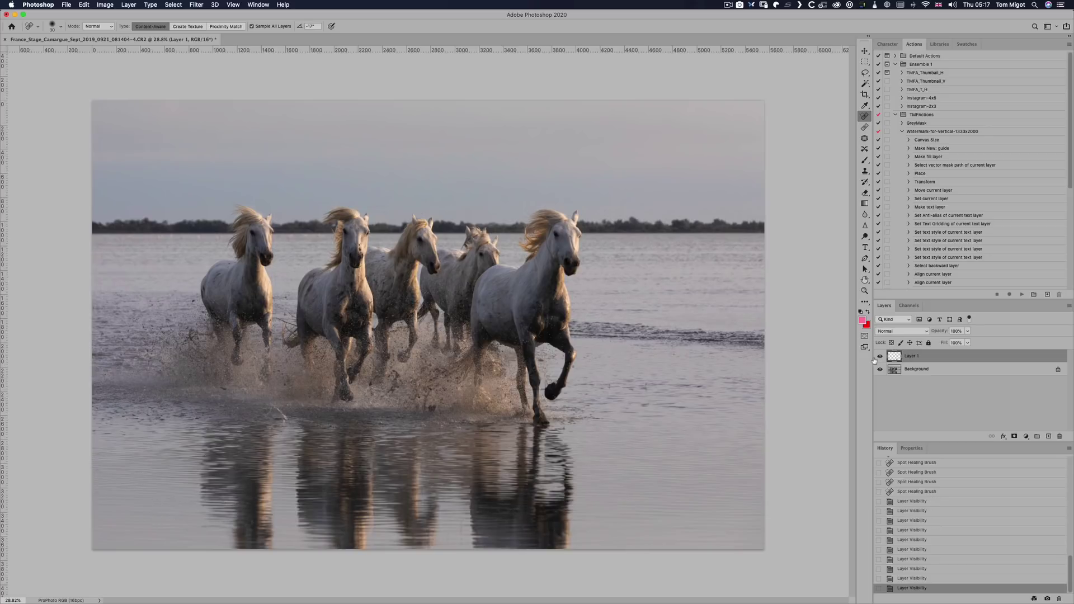
pyautogui.click(880, 357)
pyautogui.click(880, 357)
# Step: Add a new layer and heal away the dark wave band to the right of the front horse with a larger brush
pyautogui.press('alt+shift+super+n')
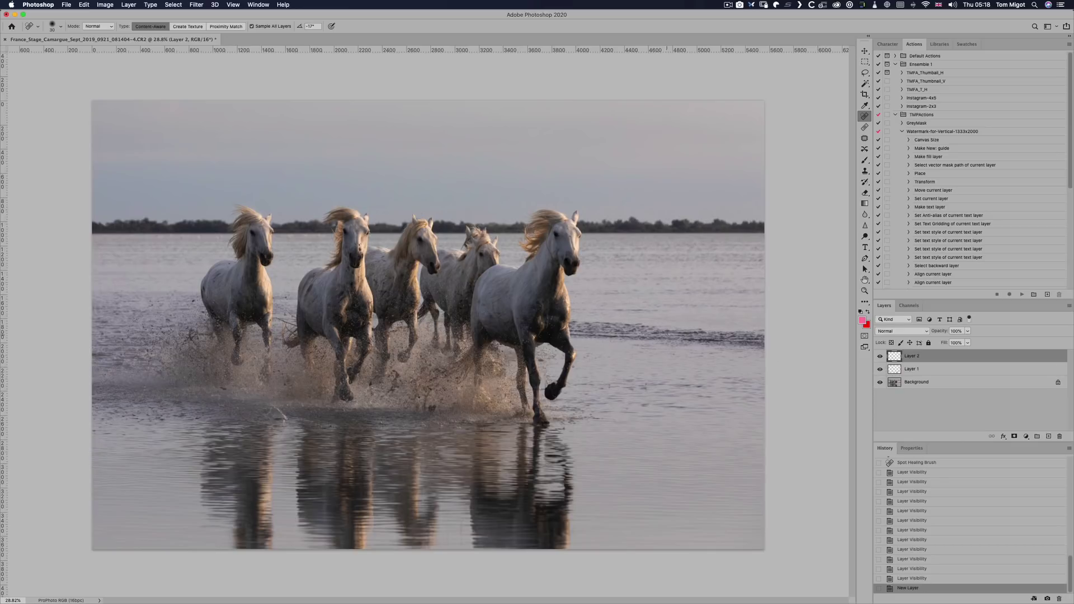
pyautogui.scroll(5, 422, 330)
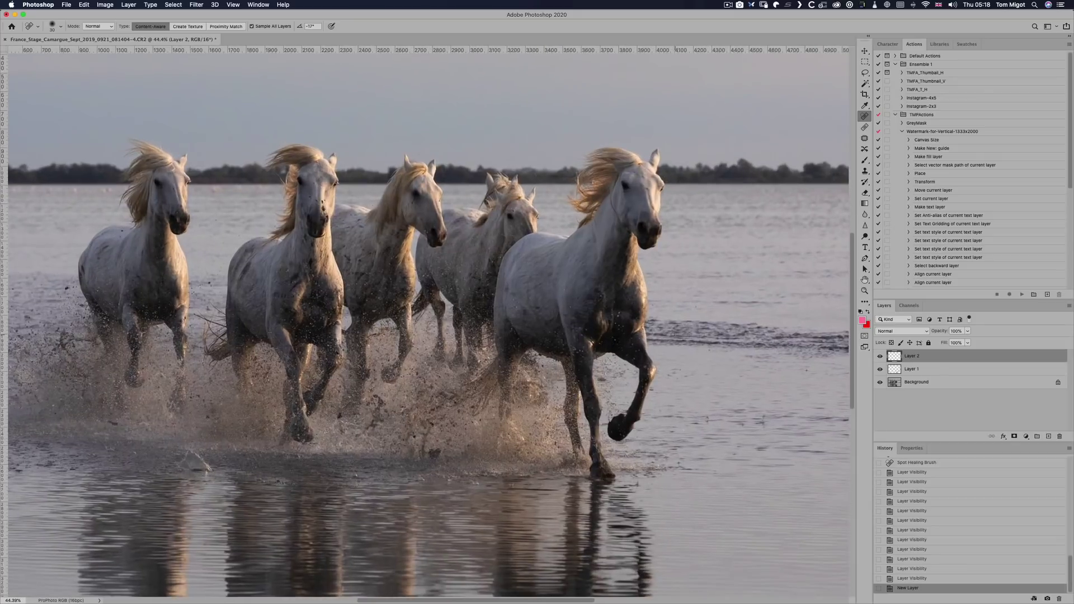
pyautogui.moveTo(683, 339); pyautogui.dragTo(396, 310)
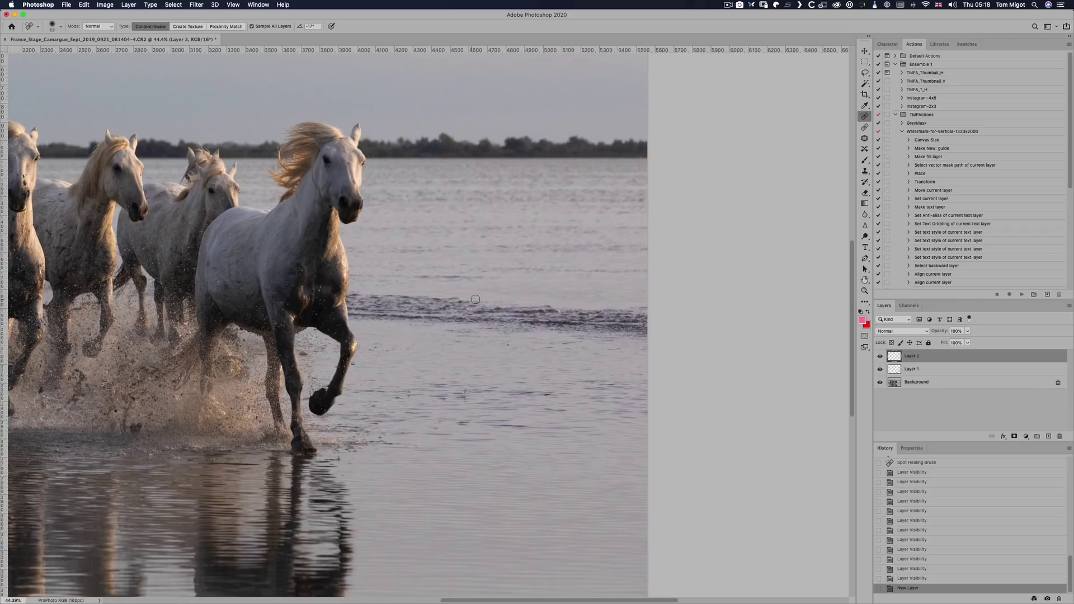
pyautogui.press(']')
pyautogui.moveTo(450, 303)
pyautogui.mouseDown()
pyautogui.moveTo(642, 311)
pyautogui.moveTo(644, 341)
pyautogui.moveTo(379, 322)
pyautogui.moveTo(373, 307)
pyautogui.moveTo(408, 299)
pyautogui.moveTo(407, 311)
pyautogui.moveTo(396, 295)
pyautogui.moveTo(369, 297)
pyautogui.moveTo(602, 305)
pyautogui.moveTo(643, 307)
pyautogui.moveTo(494, 302)
pyautogui.moveTo(414, 306)
pyautogui.moveTo(371, 323)
pyautogui.moveTo(456, 314)
pyautogui.moveTo(630, 327)
pyautogui.mouseUp()
pyautogui.moveTo(635, 324); pyautogui.dragTo(518, 316)
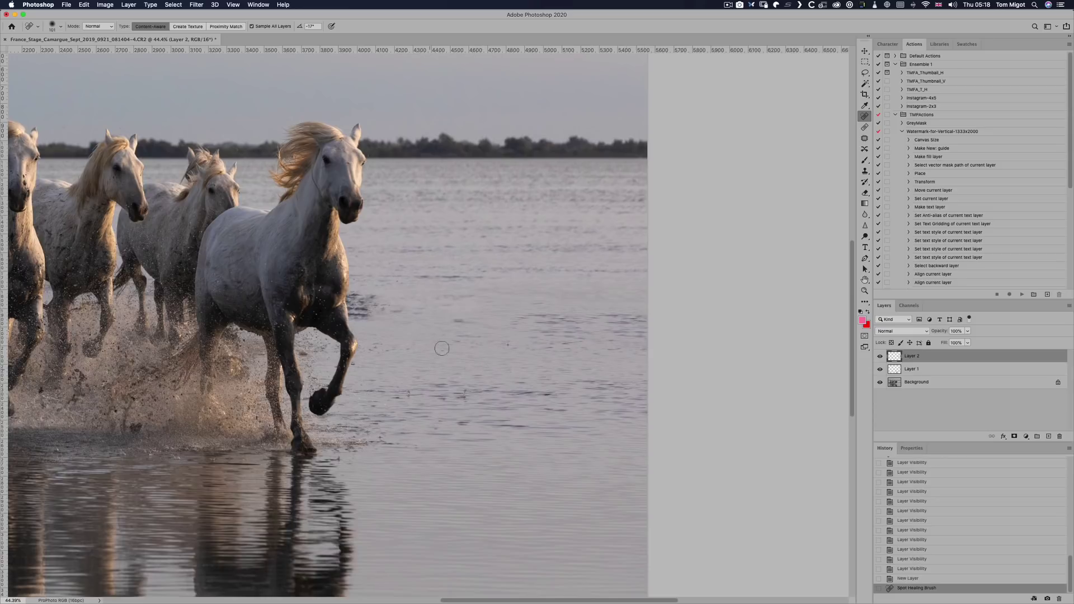
# Step: Examine the healed water to the right of the front horse for leftover wave patches
pyautogui.scroll(1, 383, 312)
pyautogui.scroll(5, 384, 311)
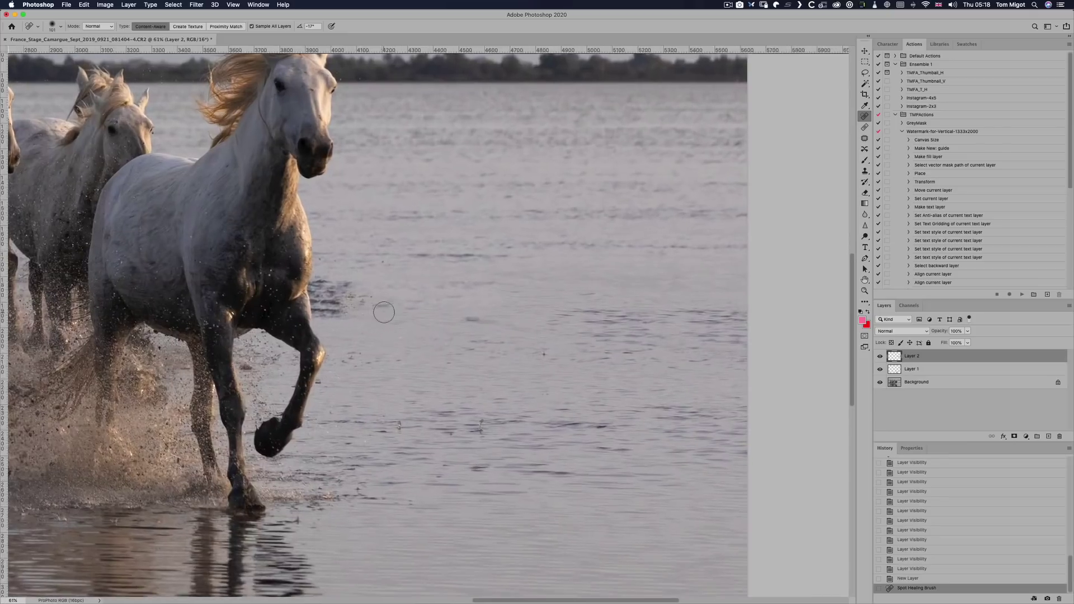
pyautogui.scroll(1, 381, 311)
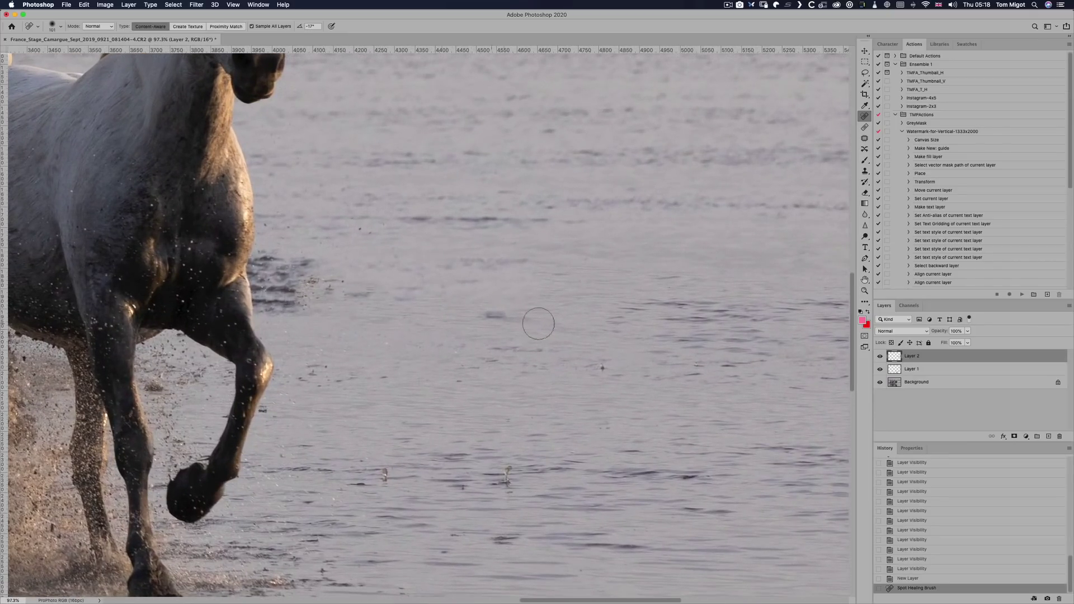
pyautogui.moveTo(526, 307); pyautogui.dragTo(614, 312)
pyautogui.hscroll(6, 518, 306)
pyautogui.scroll(-2, 518, 306)
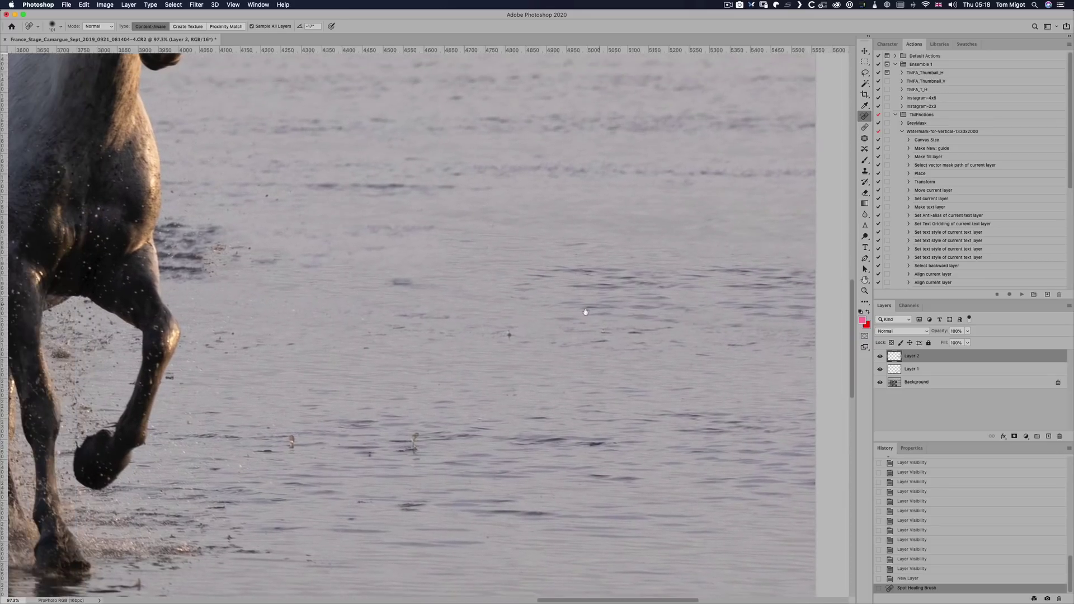
pyautogui.hscroll(-2, 594, 311)
pyautogui.scroll(1, 595, 311)
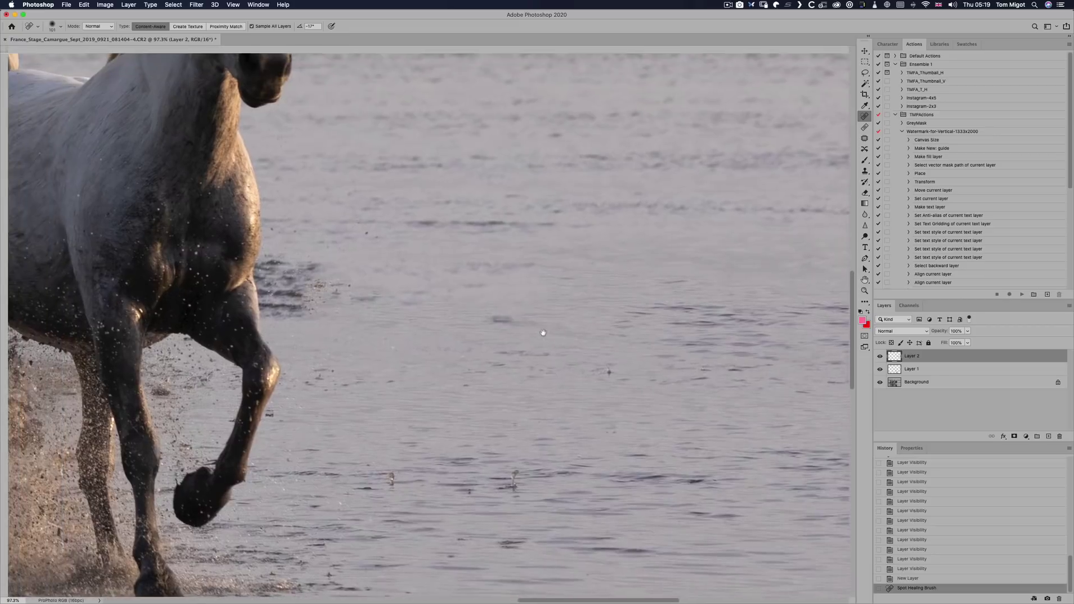
pyautogui.hscroll(4, 492, 334)
pyautogui.hscroll(-3, 389, 324)
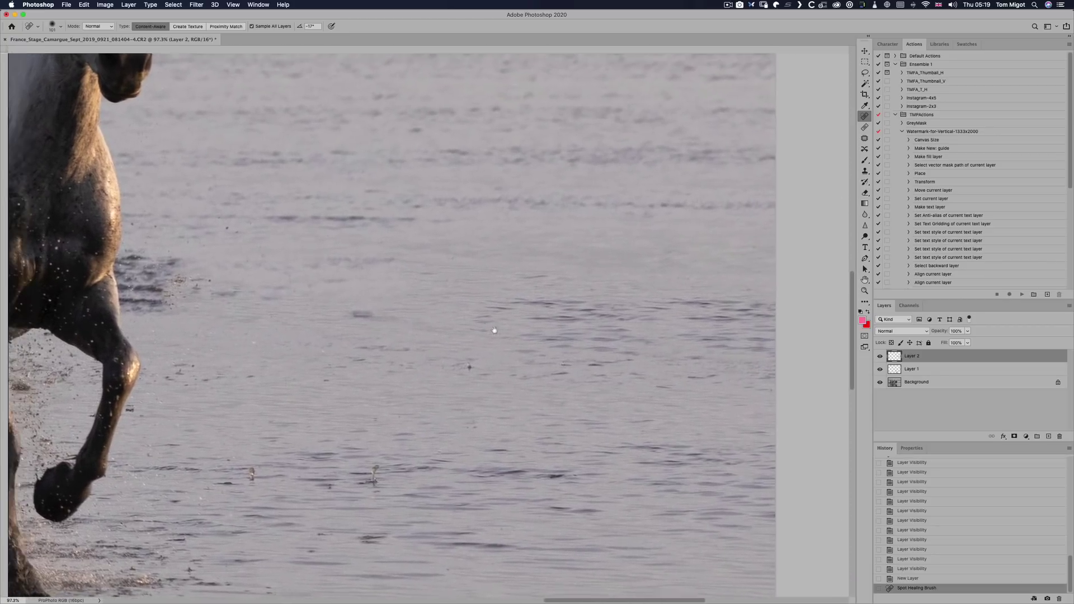
# Step: Clone clean water over the faint leftover patch and splashes to the right of the front horse with a large Clone Stamp brush
pyautogui.press('s')
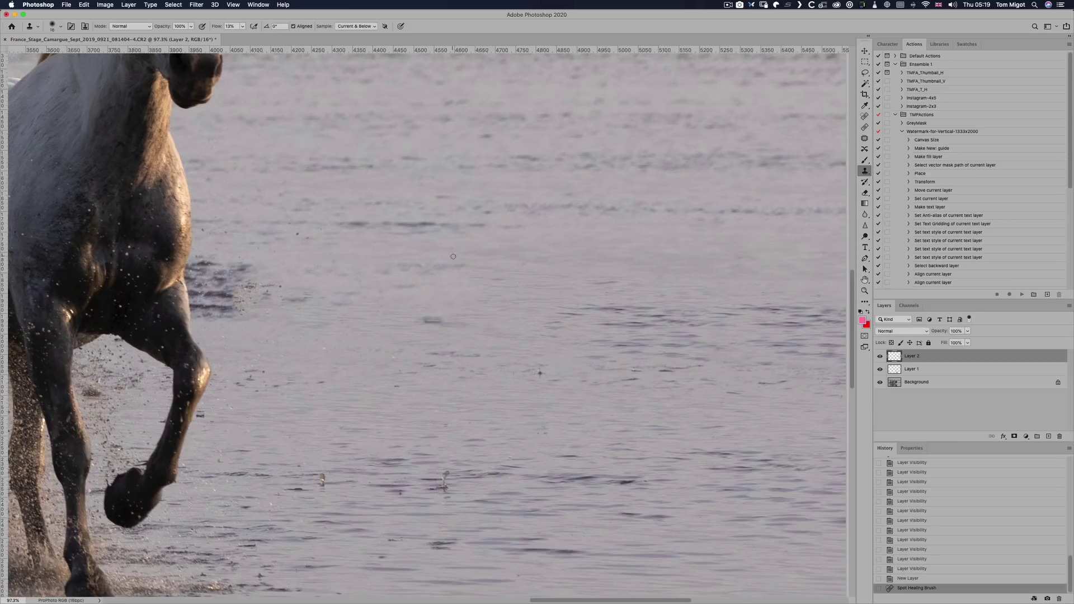
pyautogui.press(']')
pyautogui.press(']')
pyautogui.press(']')
pyautogui.press(']')
pyautogui.press(']')
pyautogui.press(']')
pyautogui.press(']')
pyautogui.press(']')
pyautogui.press(']')
pyautogui.press(']')
pyautogui.press(']')
pyautogui.moveTo(276, 276); pyautogui.dragTo(307, 285)
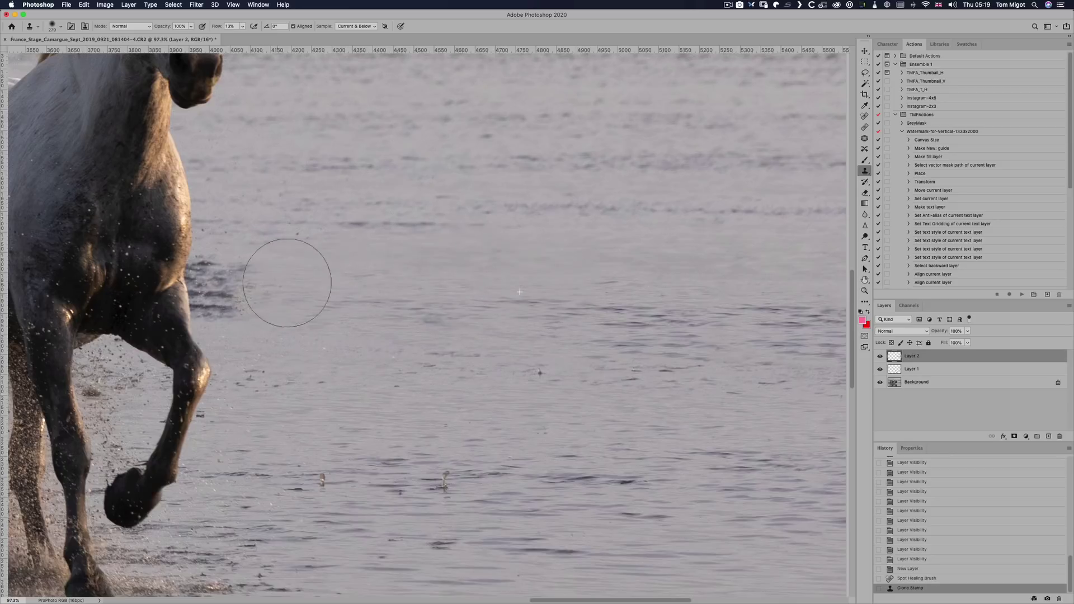
pyautogui.click(420, 288)
# Step: Clone clean water over the dark wave remnant beside the front horse's chest with a smaller brush
pyautogui.press('[')
pyautogui.press('[')
pyautogui.scroll(2, 264, 279)
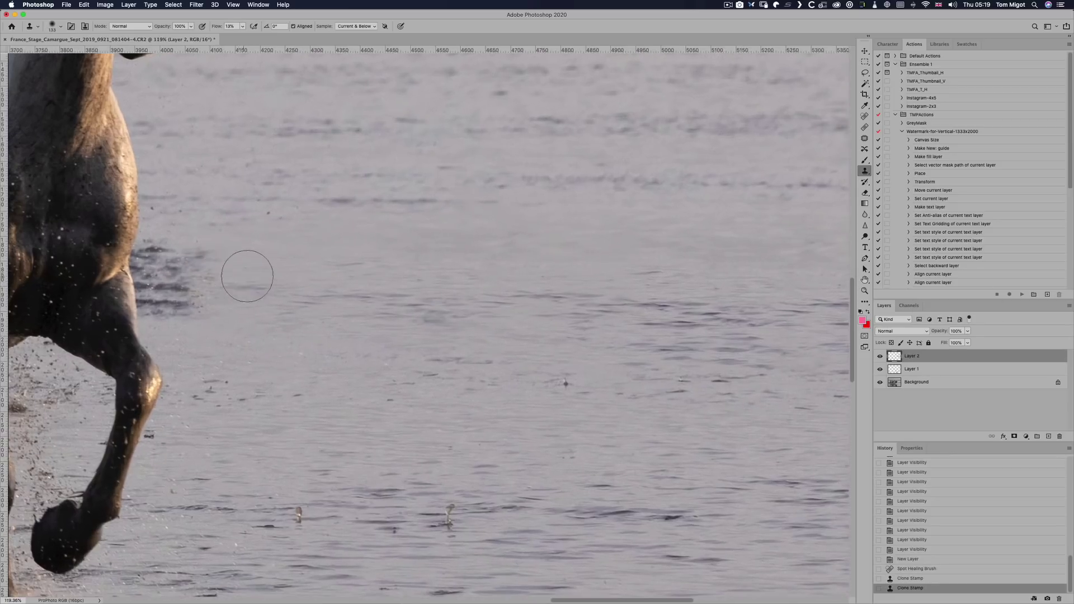
pyautogui.press('[')
pyautogui.press('[')
pyautogui.press('[')
pyautogui.press('[')
pyautogui.press('[')
pyautogui.moveTo(152, 253)
pyautogui.mouseDown()
pyautogui.moveTo(149, 299)
pyautogui.moveTo(202, 311)
pyautogui.moveTo(197, 284)
pyautogui.moveTo(152, 249)
pyautogui.moveTo(137, 273)
pyautogui.moveTo(155, 274)
pyautogui.moveTo(143, 307)
pyautogui.mouseUp()
# Step: Clean up the water directly along the edge of the front horse's chest with a very small Clone Stamp brush
pyautogui.press('[')
pyautogui.press('[')
pyautogui.press('[')
pyautogui.press('[')
pyautogui.press('[')
pyautogui.press('[')
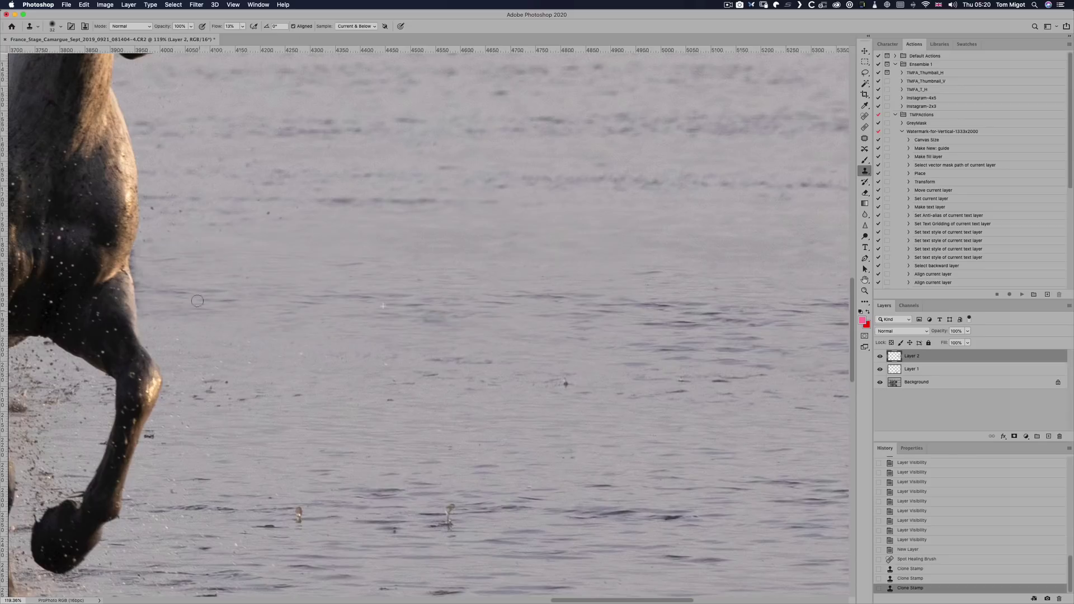
pyautogui.scroll(2, 168, 297)
pyautogui.press('[')
pyautogui.press('[')
pyautogui.moveTo(338, 289)
pyautogui.mouseDown()
pyautogui.moveTo(344, 326)
pyautogui.moveTo(345, 277)
pyautogui.moveTo(374, 329)
pyautogui.moveTo(348, 240)
pyautogui.mouseUp()
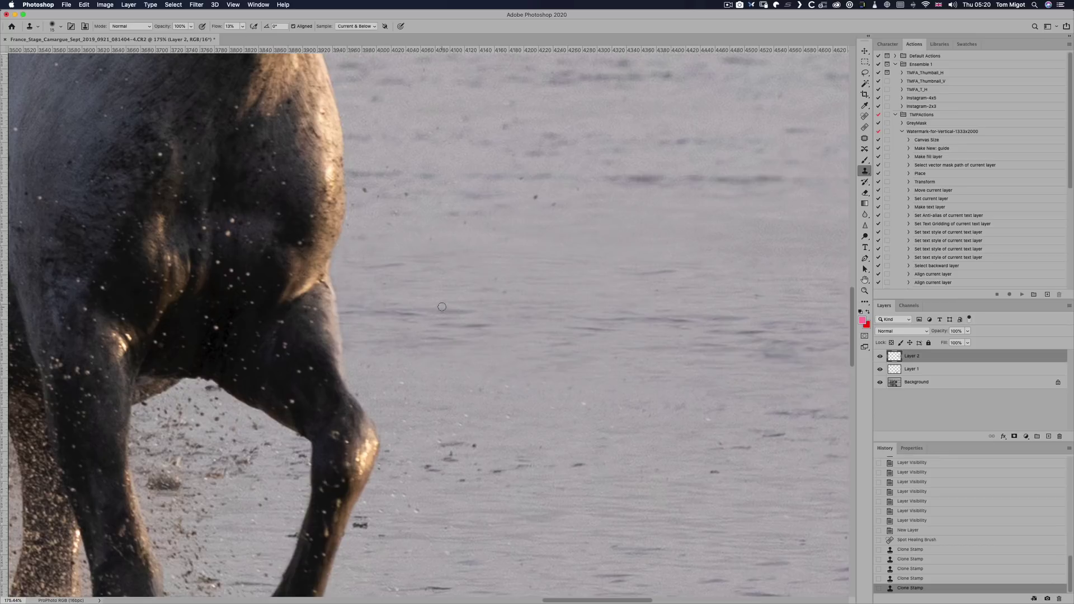
# Step: Examine the retouched water beside the front horse and compare it with Layer 2 hidden and shown
pyautogui.scroll(-3, 440, 302)
pyautogui.scroll(-5, 446, 308)
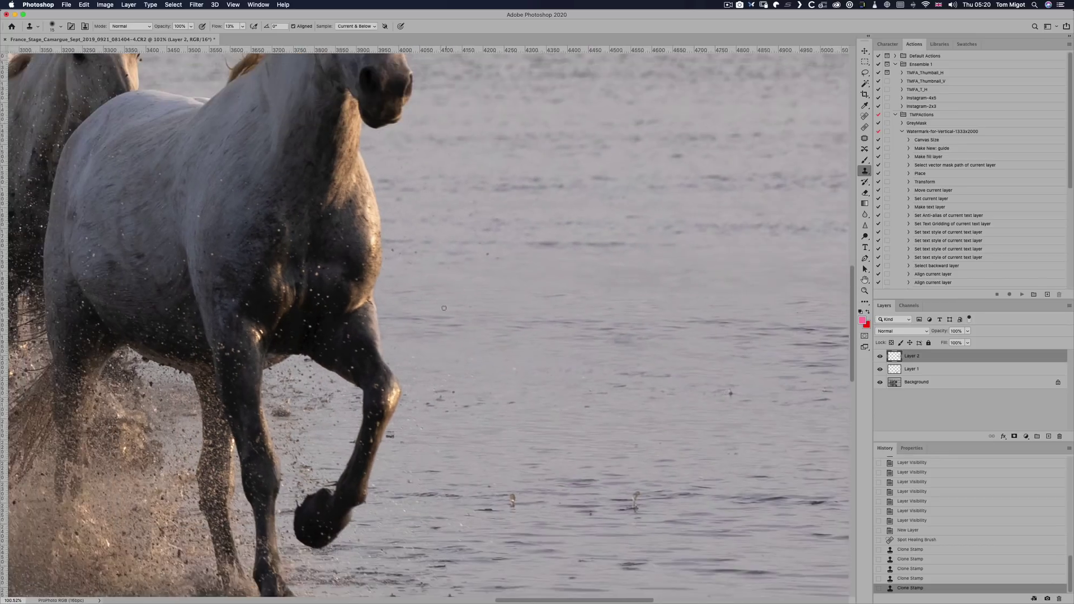
pyautogui.scroll(-2, 440, 305)
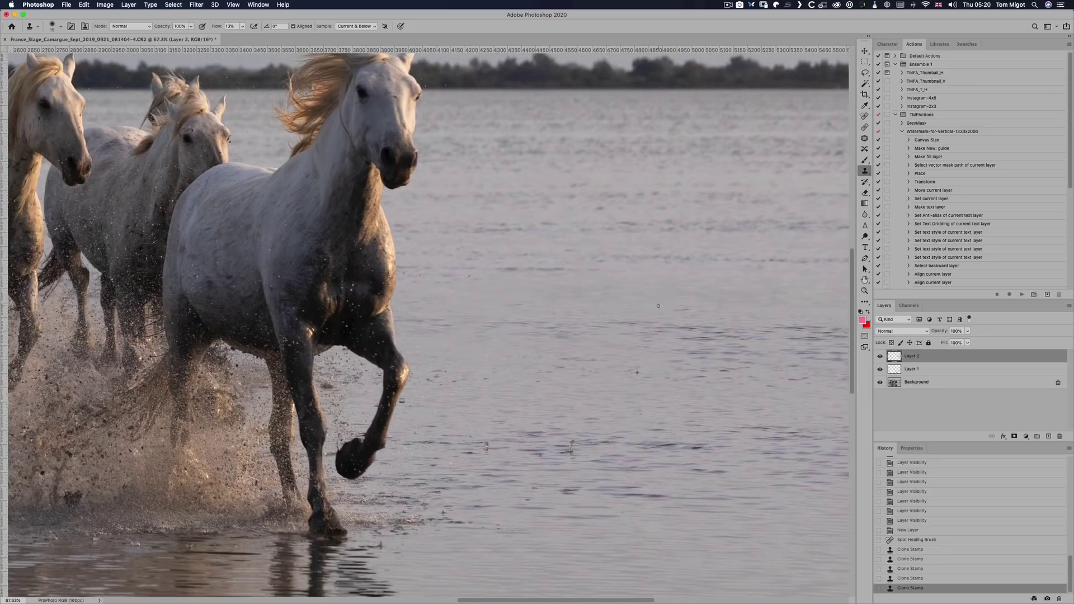
pyautogui.scroll(-2, 658, 306)
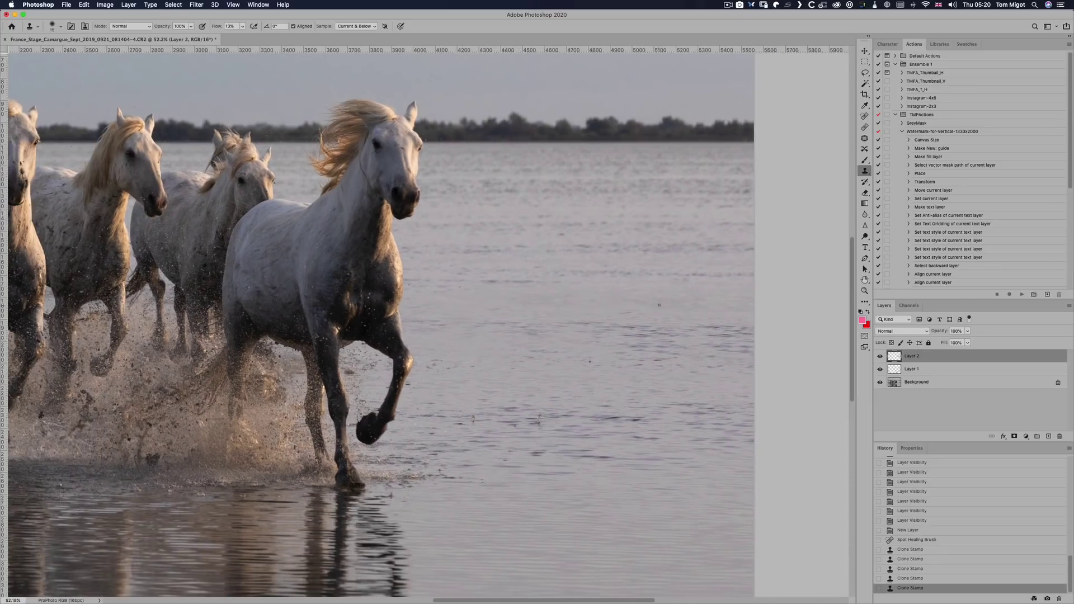
pyautogui.scroll(4, 659, 307)
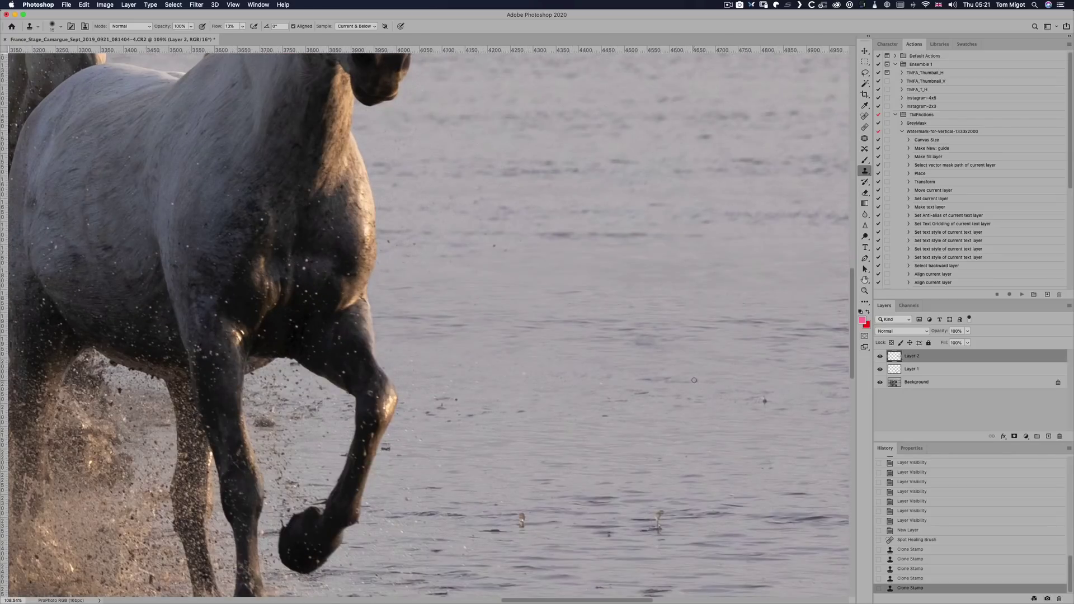
pyautogui.moveTo(709, 378); pyautogui.dragTo(371, 319)
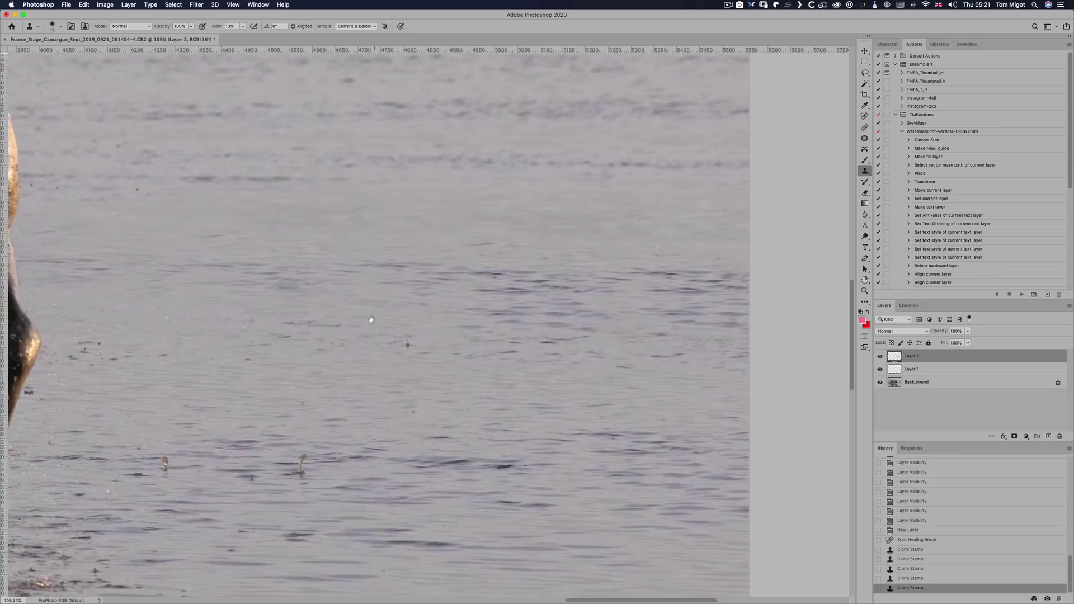
pyautogui.press('super+comma')
pyautogui.press('super+comma')
pyautogui.press('super+comma')
pyautogui.press('super+comma')
# Step: Clone over a leftover patch and spot-heal the remaining marks in the smooth water to the right of the front horse
pyautogui.moveTo(514, 241)
pyautogui.mouseDown()
pyautogui.moveTo(532, 238)
pyautogui.moveTo(475, 247)
pyautogui.mouseUp()
pyautogui.keyDown('alt'); pyautogui.click(625, 247); pyautogui.keyUp('alt')
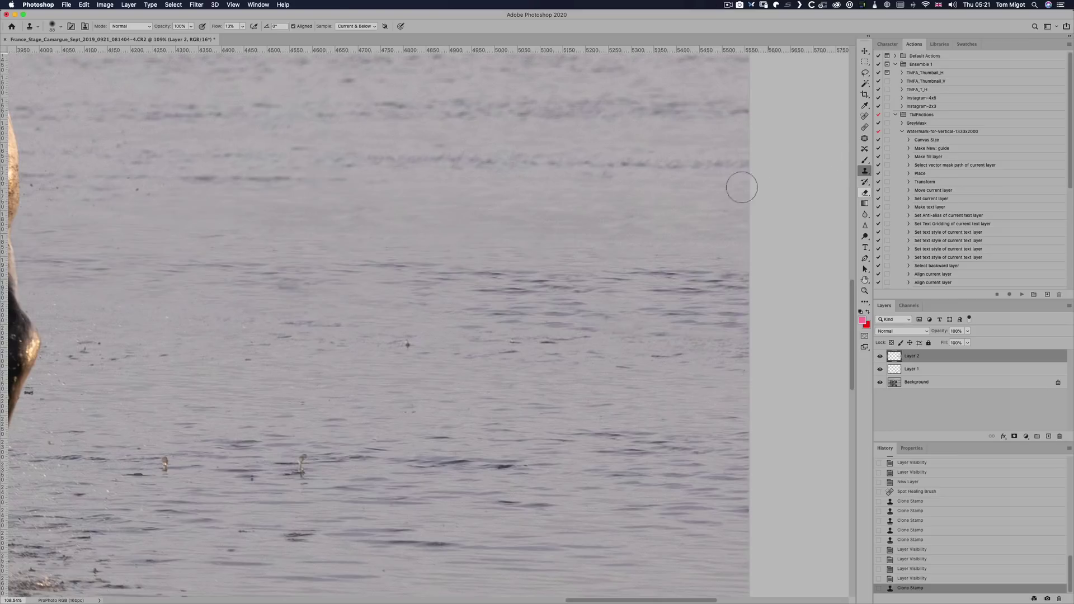
pyautogui.press('j')
pyautogui.moveTo(206, 238); pyautogui.dragTo(232, 235)
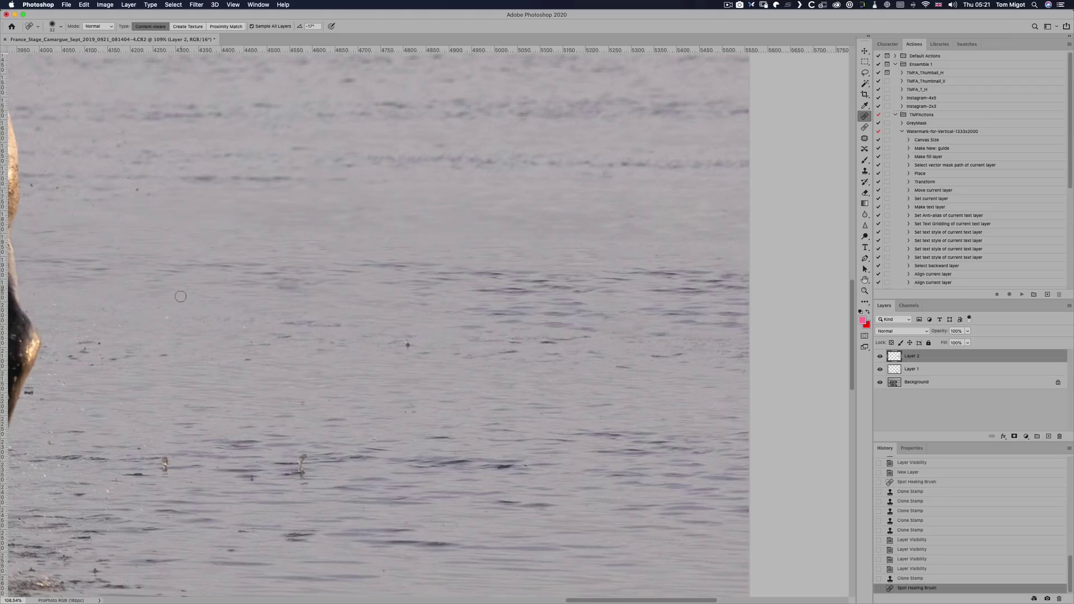
pyautogui.click(275, 252)
pyautogui.click(216, 249)
pyautogui.click(374, 241)
pyautogui.click(379, 239)
pyautogui.click(368, 232)
pyautogui.click(354, 220)
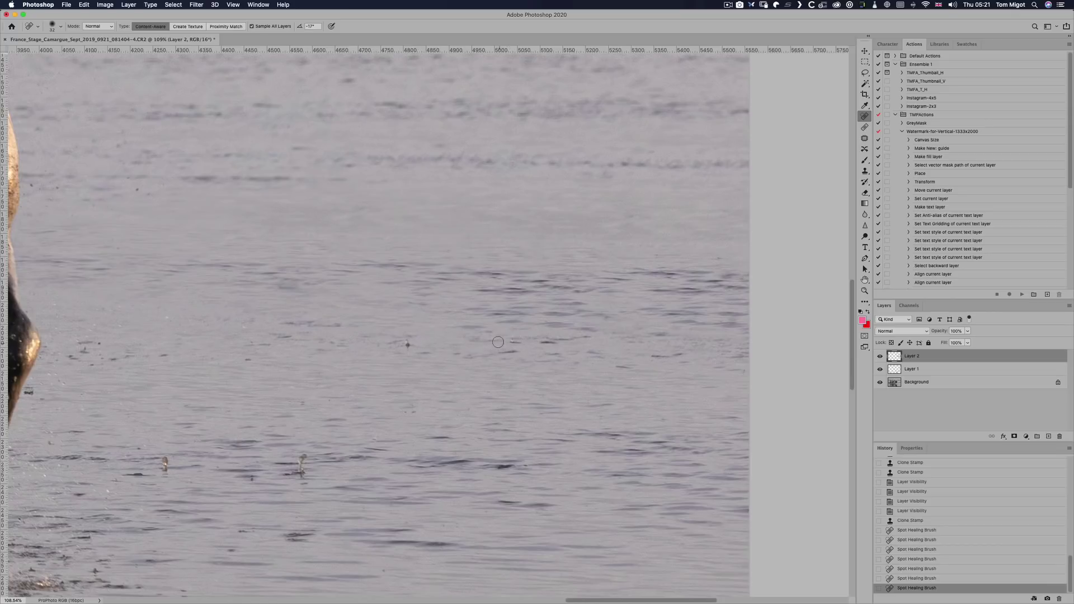
# Step: Compare the whole photo with Layer 2 hidden and shown
pyautogui.scroll(-2, 492, 342)
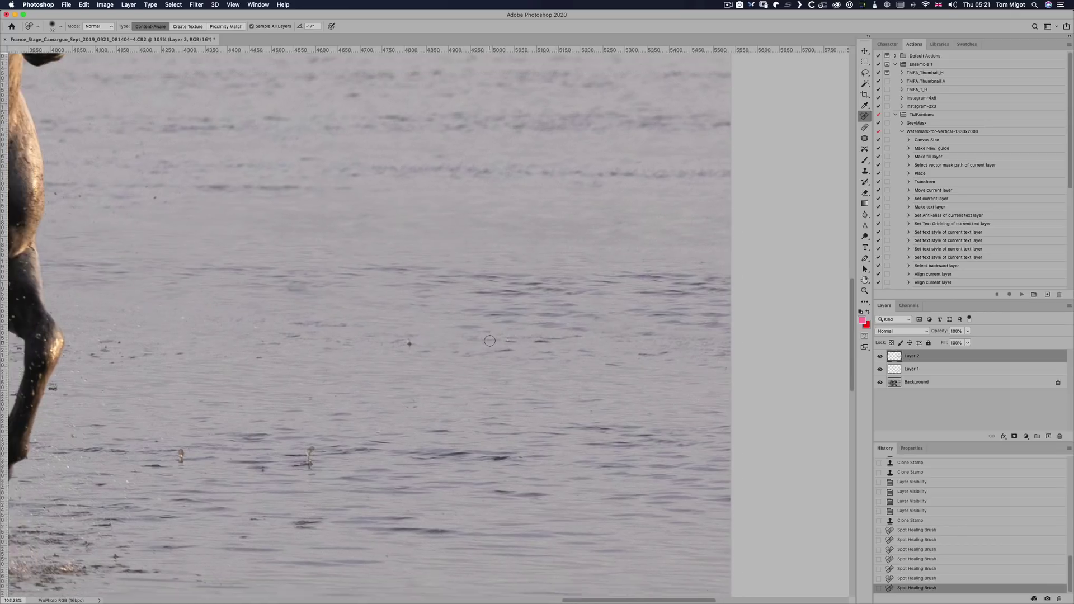
pyautogui.scroll(-15, 490, 341)
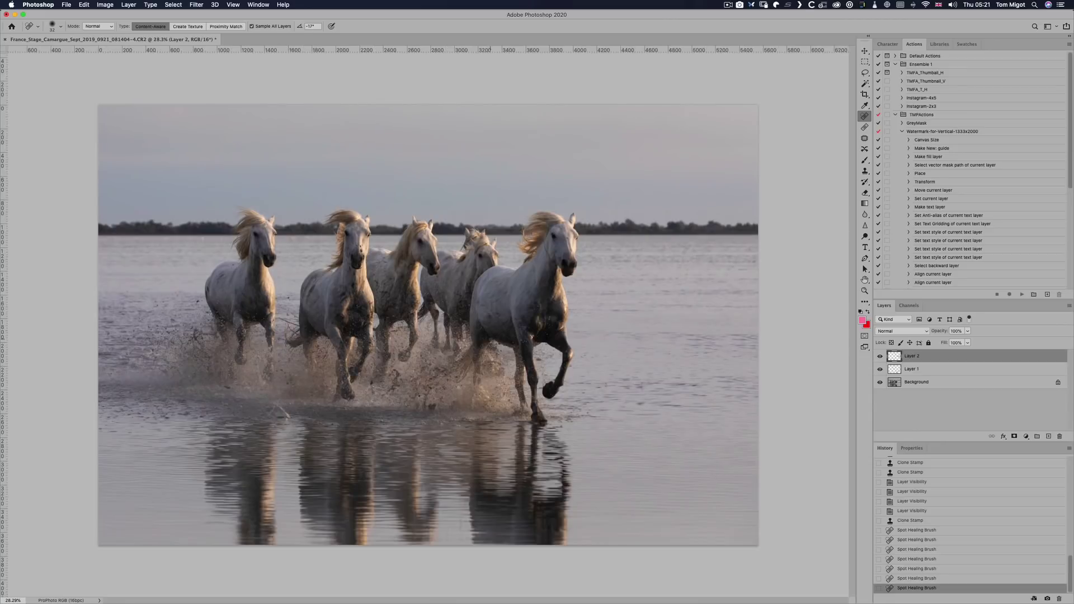
pyautogui.scroll(1, 487, 340)
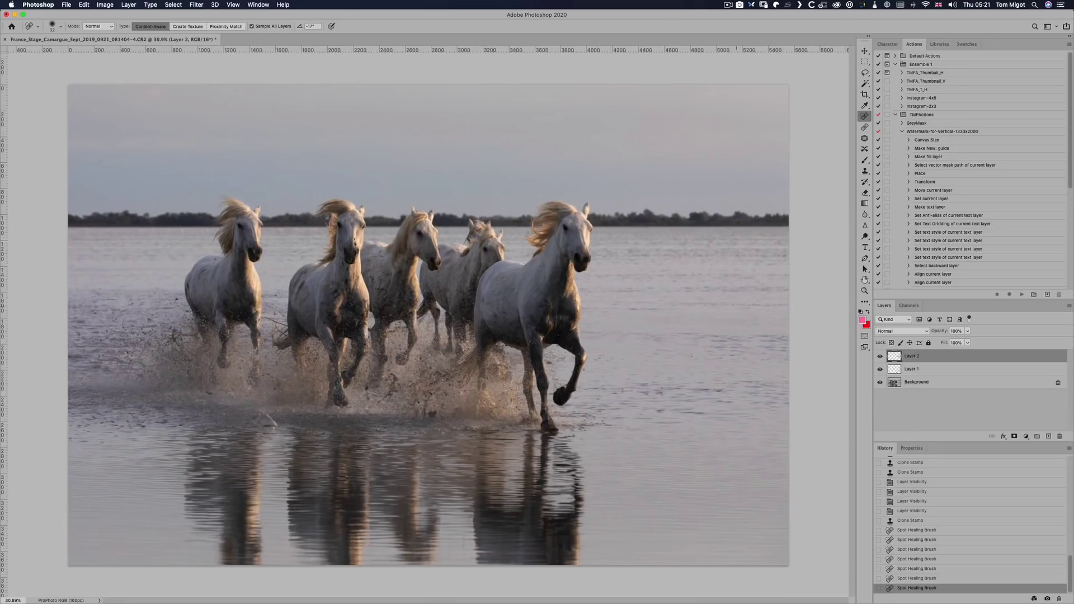
pyautogui.click(880, 356)
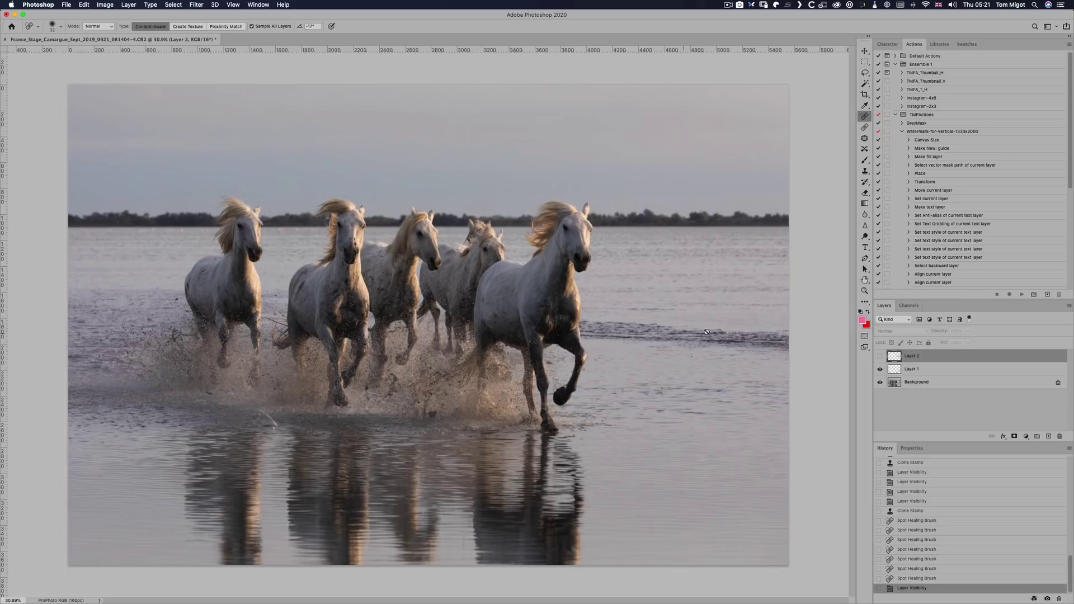
pyautogui.click(880, 356)
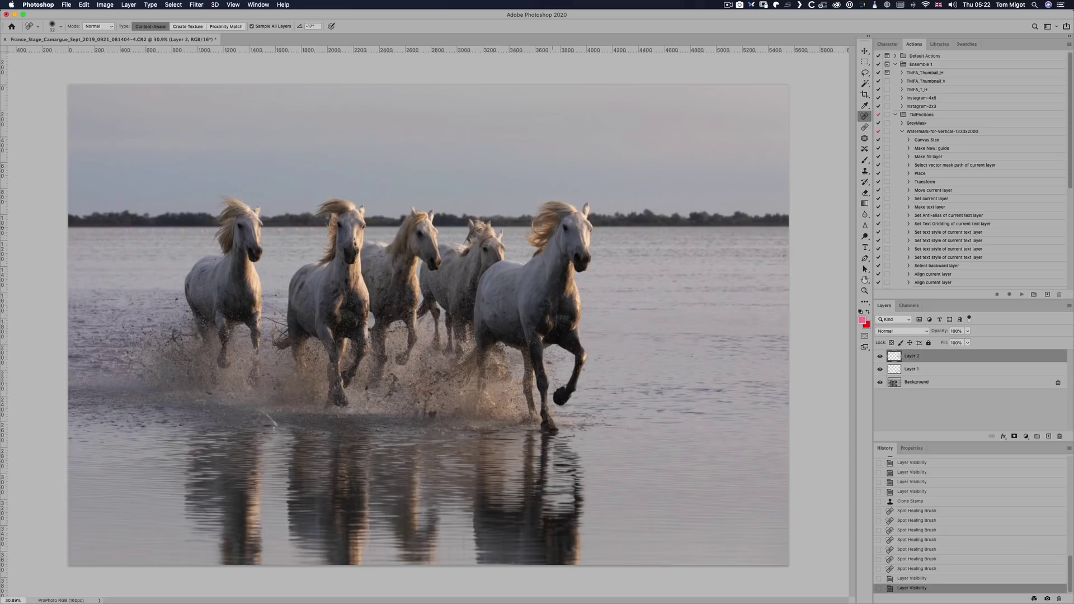
# Step: Remove the thin dark line hanging along the front horse's cheek and nearby neck marks with the Spot Healing Brush
pyautogui.press('super+equal')
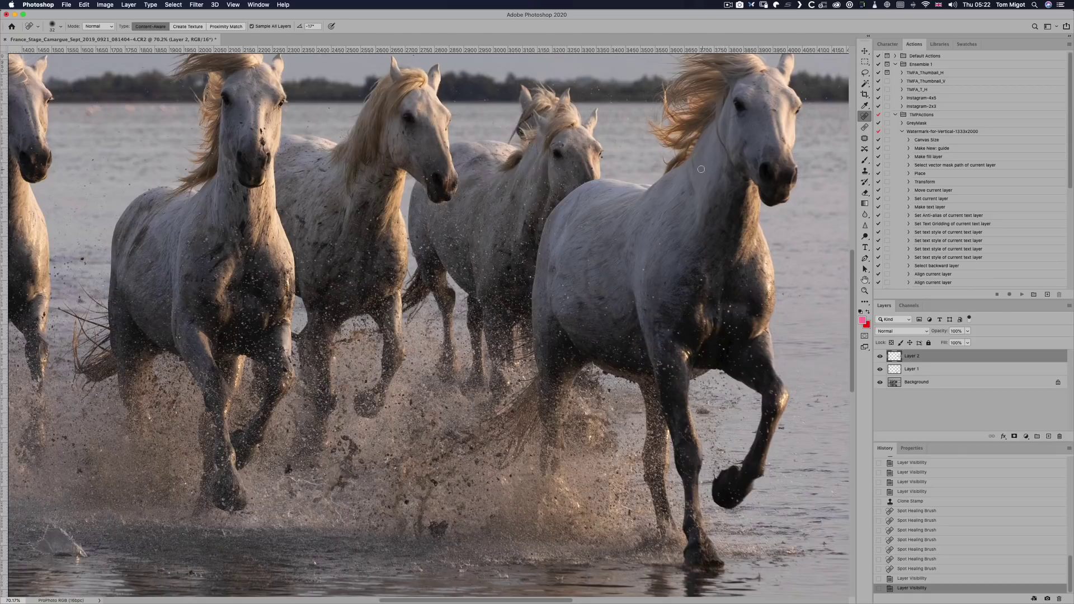
pyautogui.scroll(5, 701, 169)
pyautogui.hscroll(5, 701, 169)
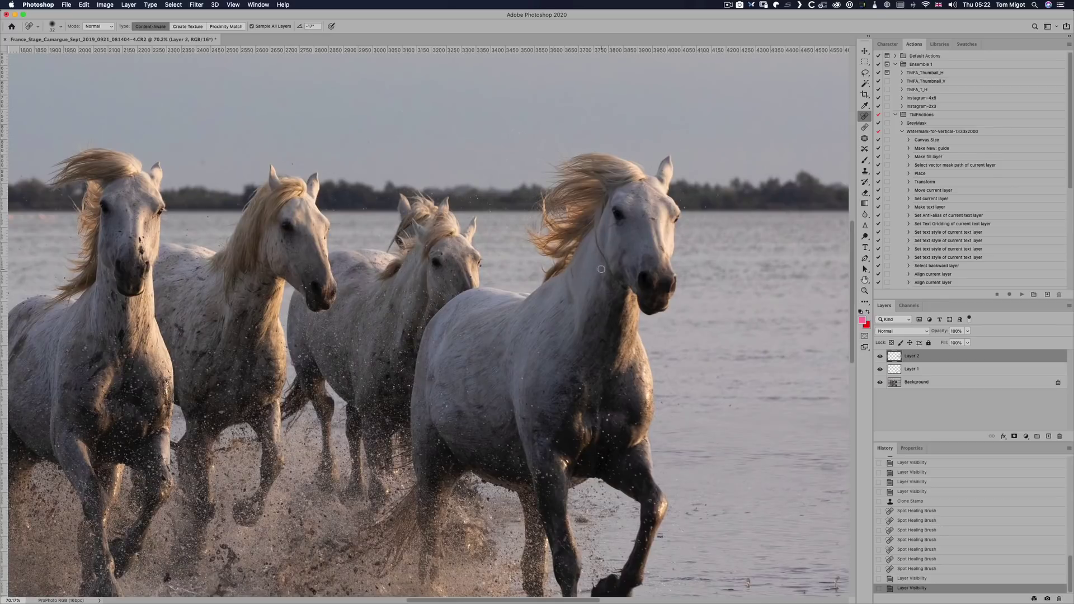
pyautogui.press('super+0')
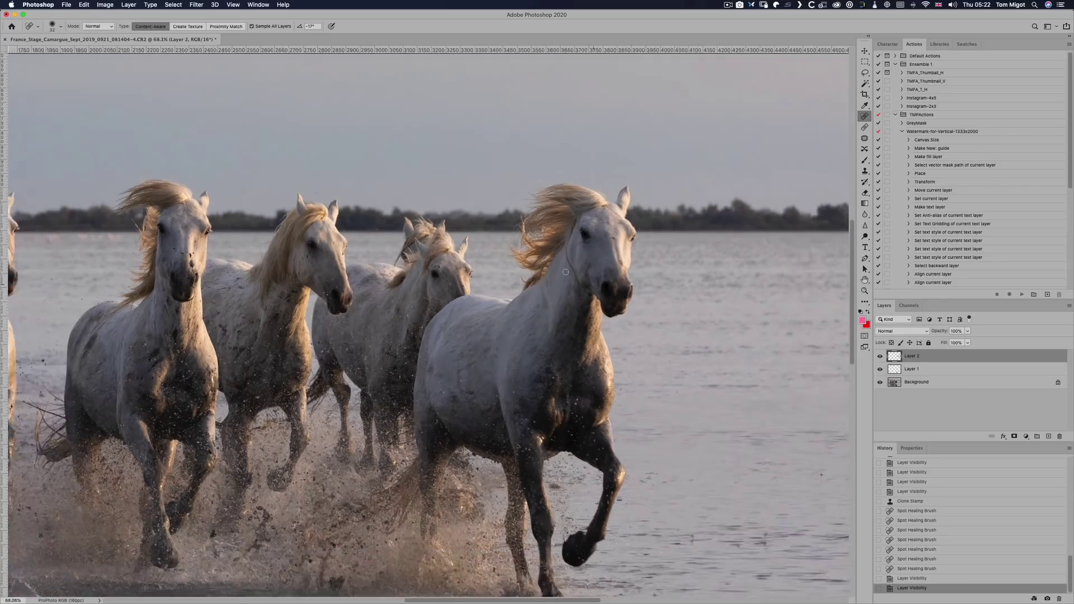
pyautogui.press('super+0')
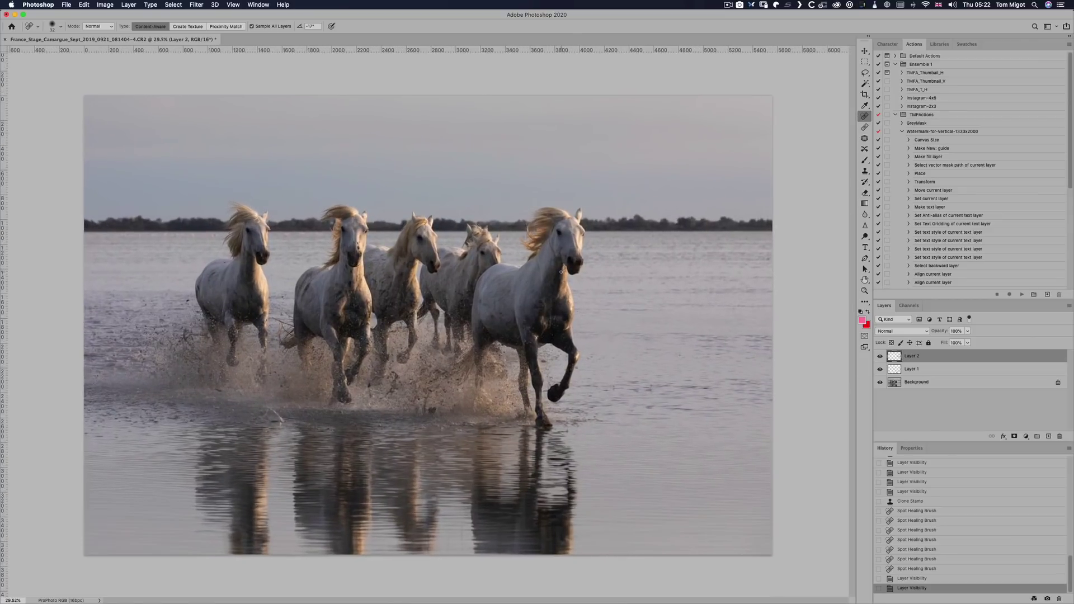
pyautogui.press('super+plus')
pyautogui.press('super+plus')
pyautogui.press('super+plus')
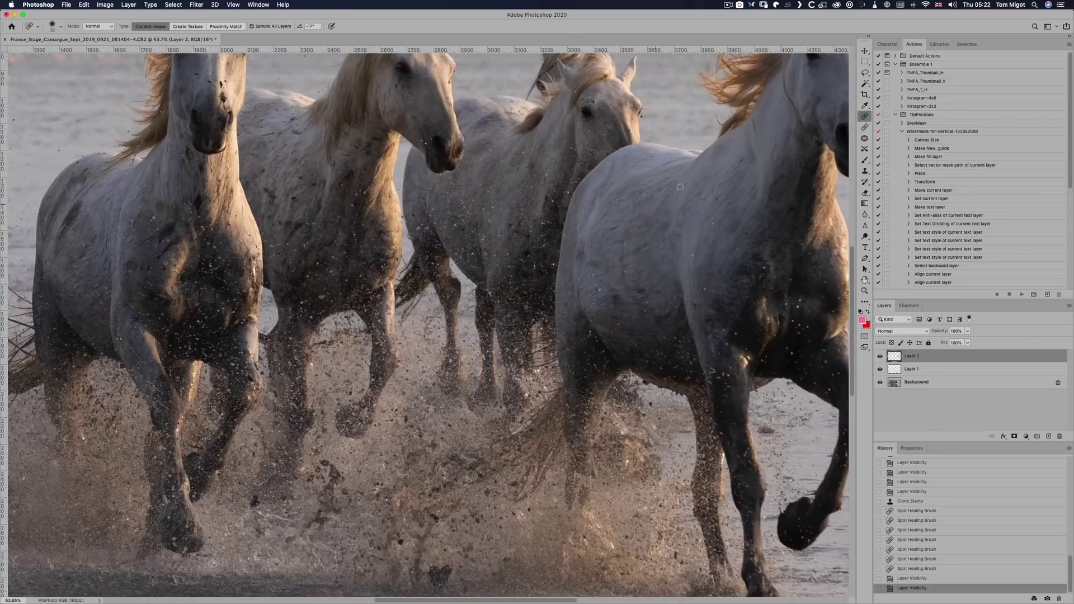
pyautogui.moveTo(703, 233); pyautogui.dragTo(559, 287)
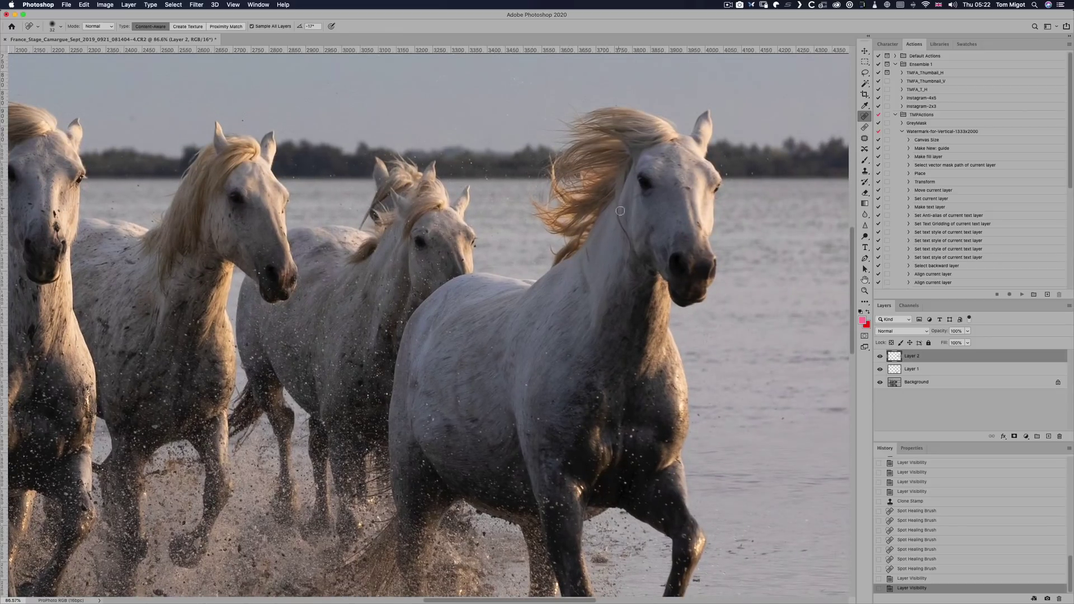
pyautogui.moveTo(619, 200); pyautogui.dragTo(631, 252)
pyautogui.click(623, 227)
pyautogui.click(626, 223)
pyautogui.click(616, 210)
pyautogui.click(623, 226)
pyautogui.click(625, 224)
pyautogui.click(585, 252)
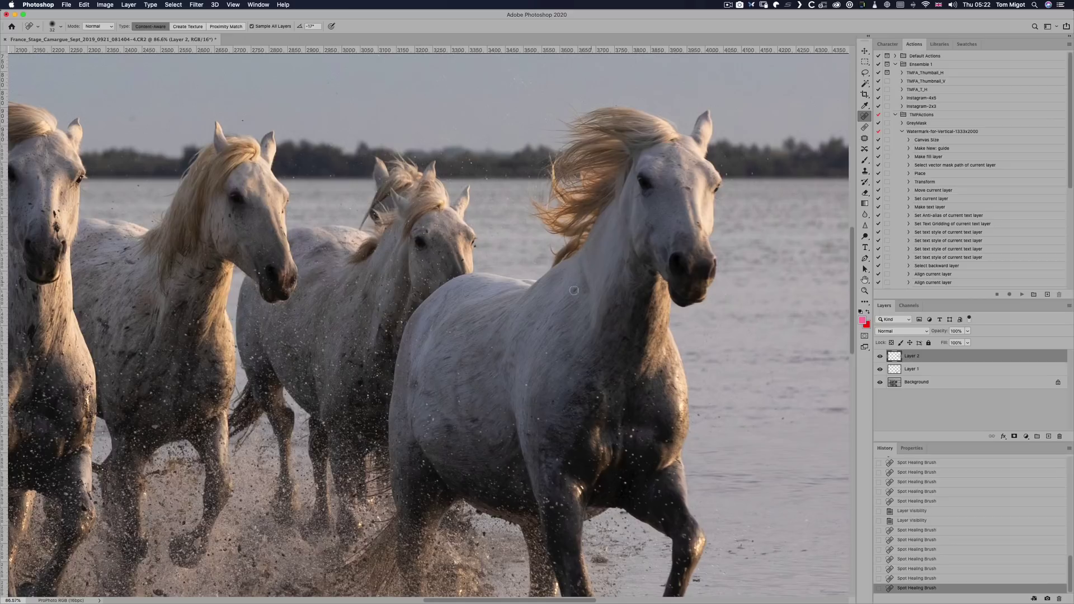
pyautogui.click(586, 258)
# Step: Add a new empty layer above Layer 2
pyautogui.scroll(-10, 533, 278)
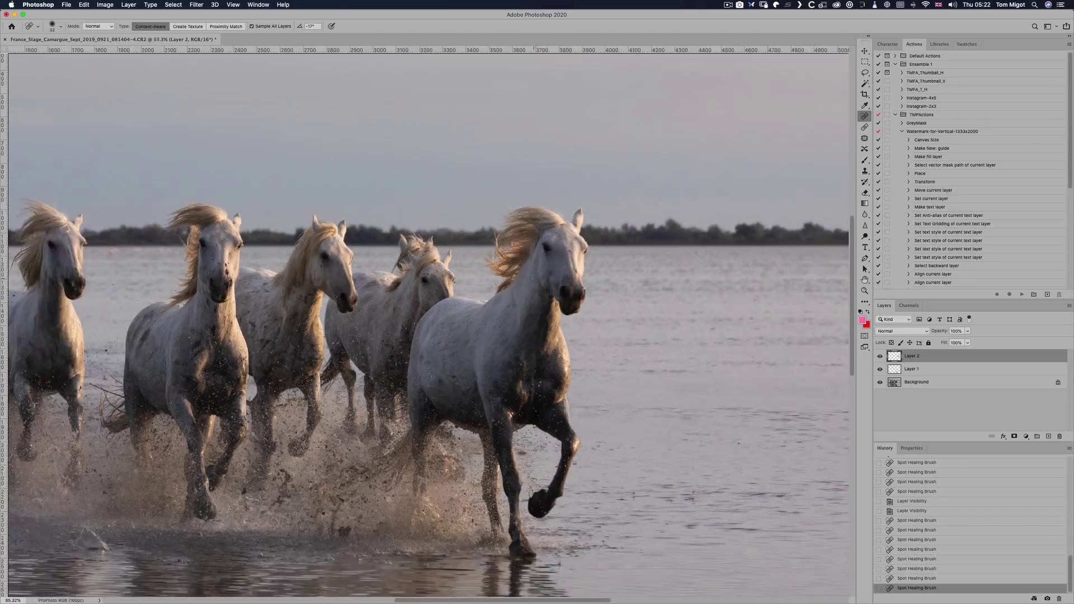
pyautogui.scroll(1, 563, 183)
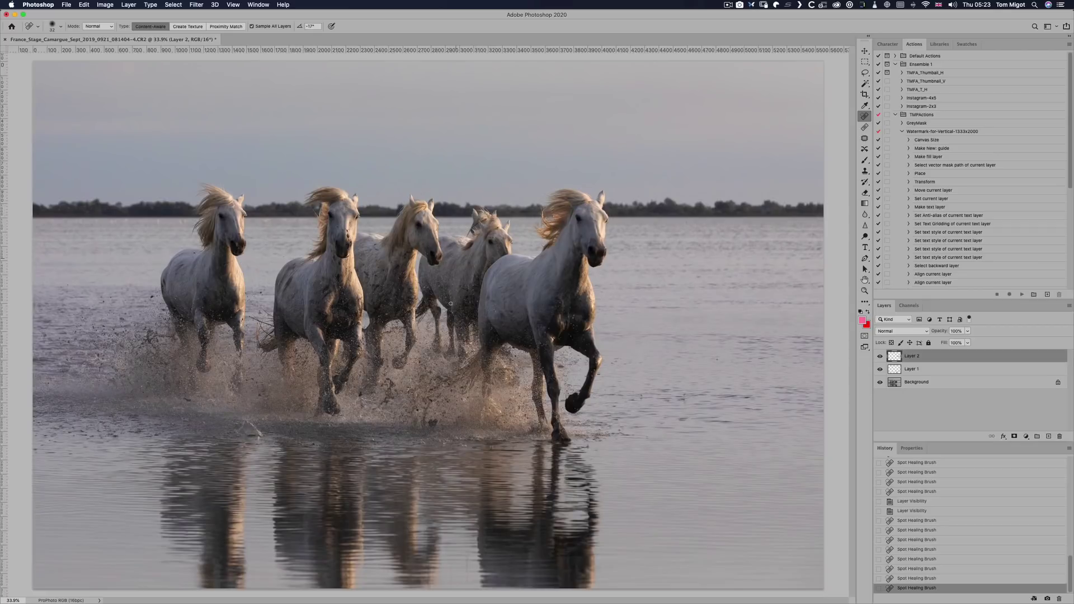
pyautogui.scroll(5, 451, 304)
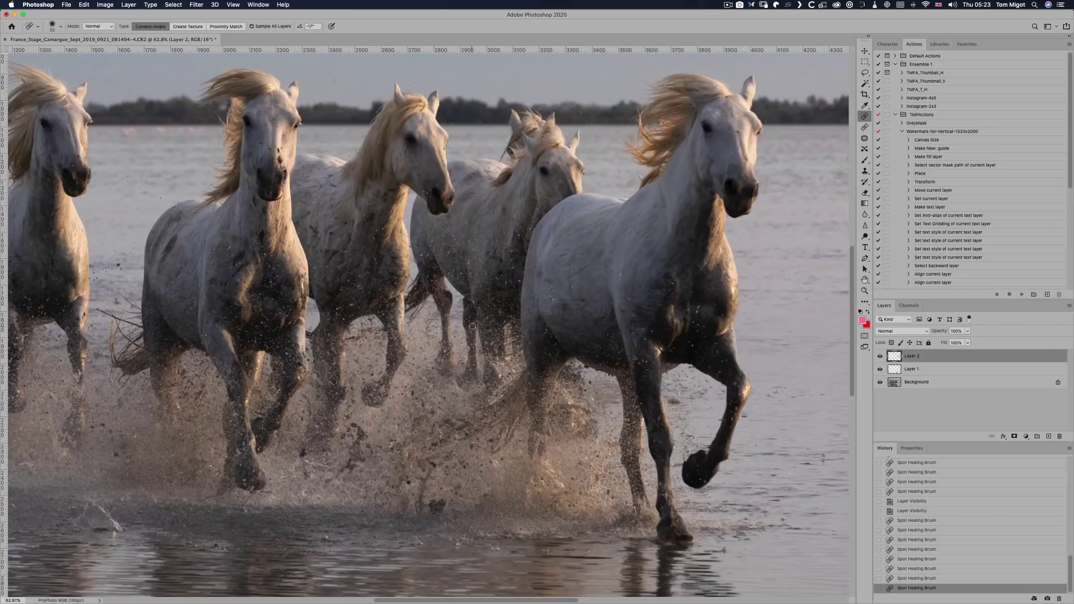
pyautogui.scroll(1, 492, 274)
pyautogui.scroll(1, 442, 333)
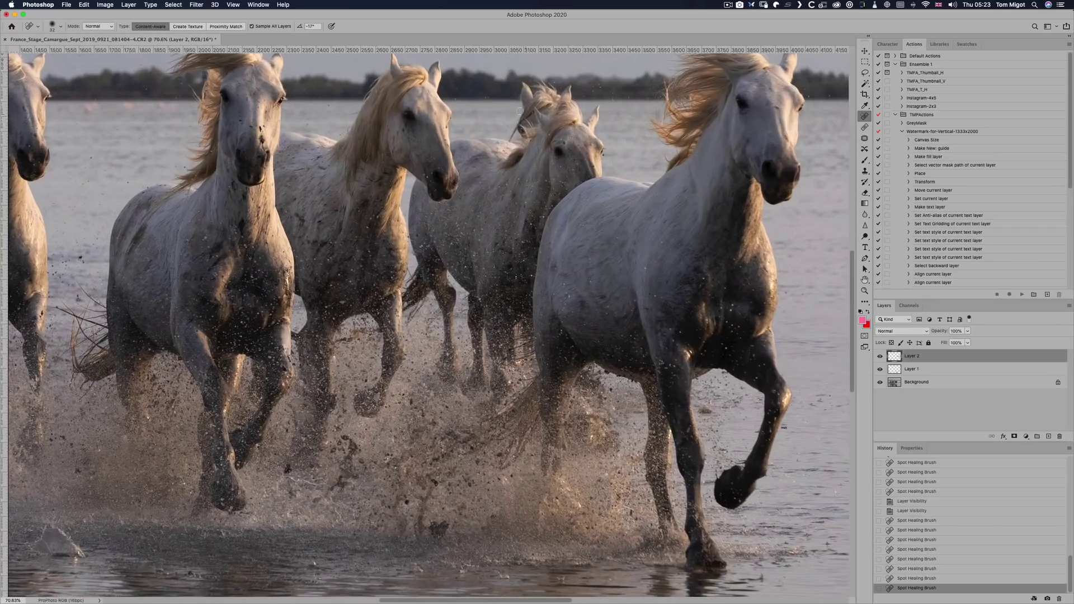
pyautogui.scroll(1, 522, 106)
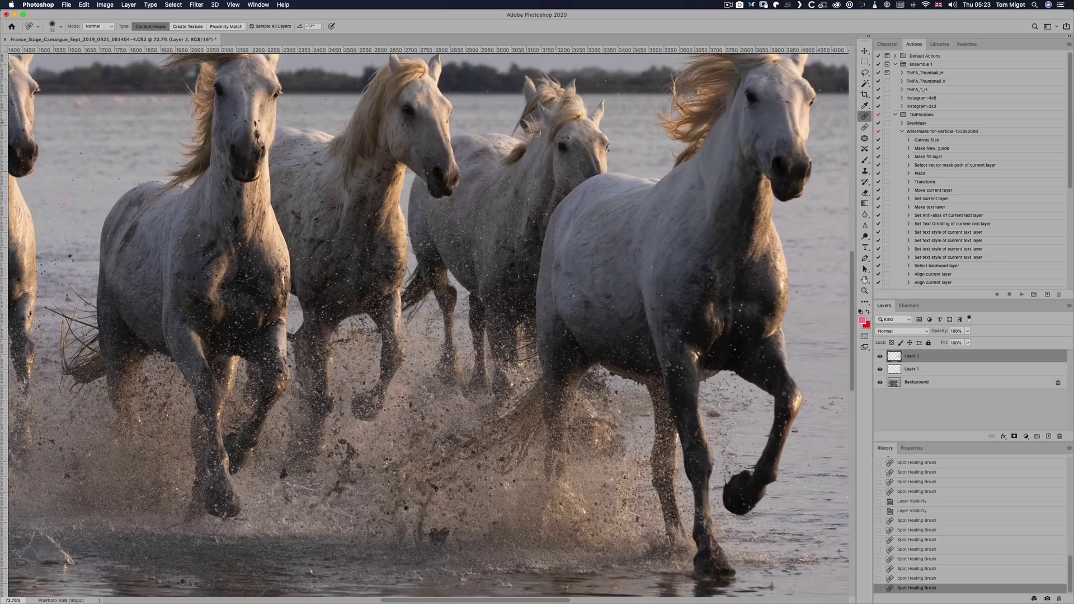
pyautogui.moveTo(497, 187); pyautogui.dragTo(456, 288)
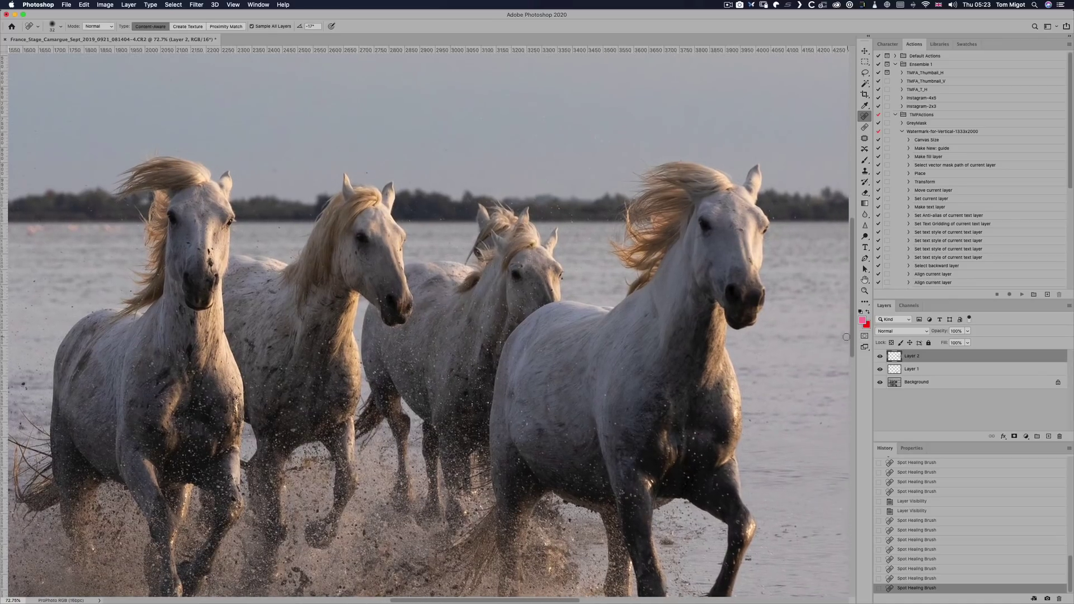
pyautogui.press('super+shift+alt+n')
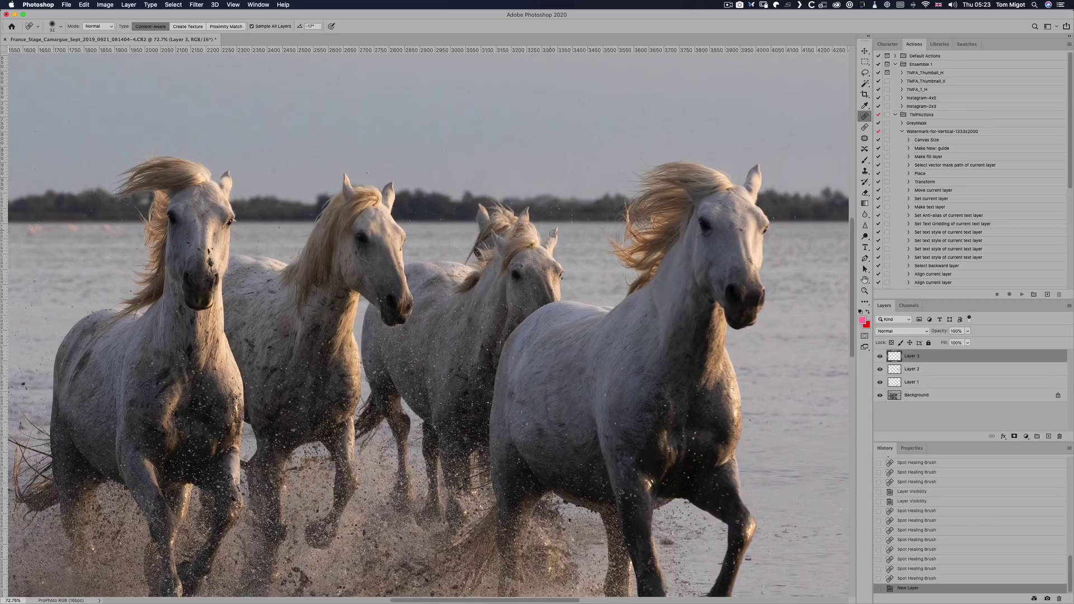
# Step: Clone and spot-heal background over the ear and upper mane of the partly hidden horse behind the fourth horse
pyautogui.scroll(5, 555, 239)
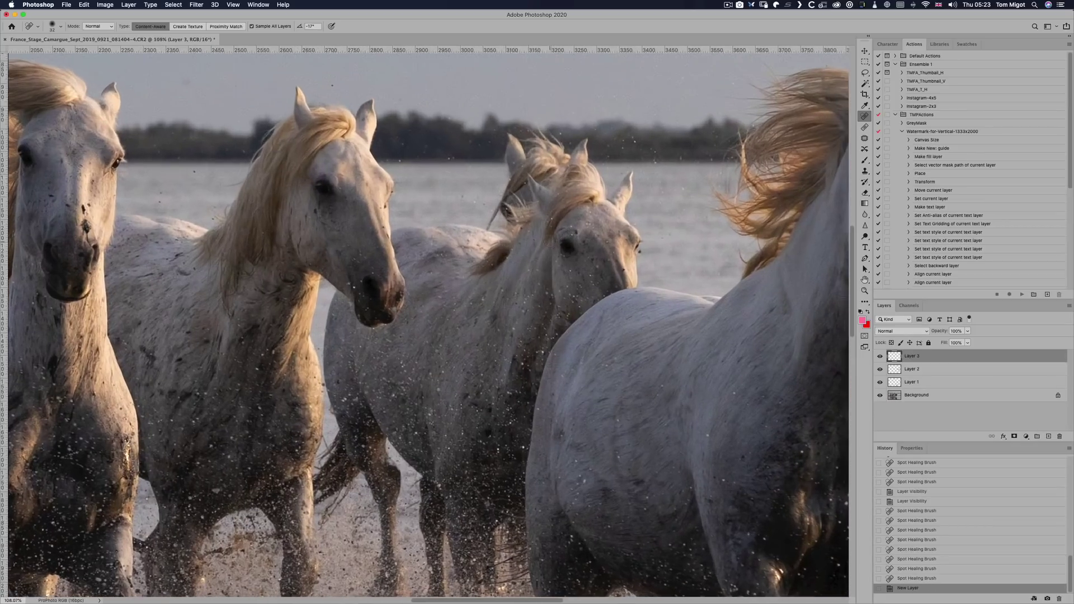
pyautogui.scroll(5, 556, 242)
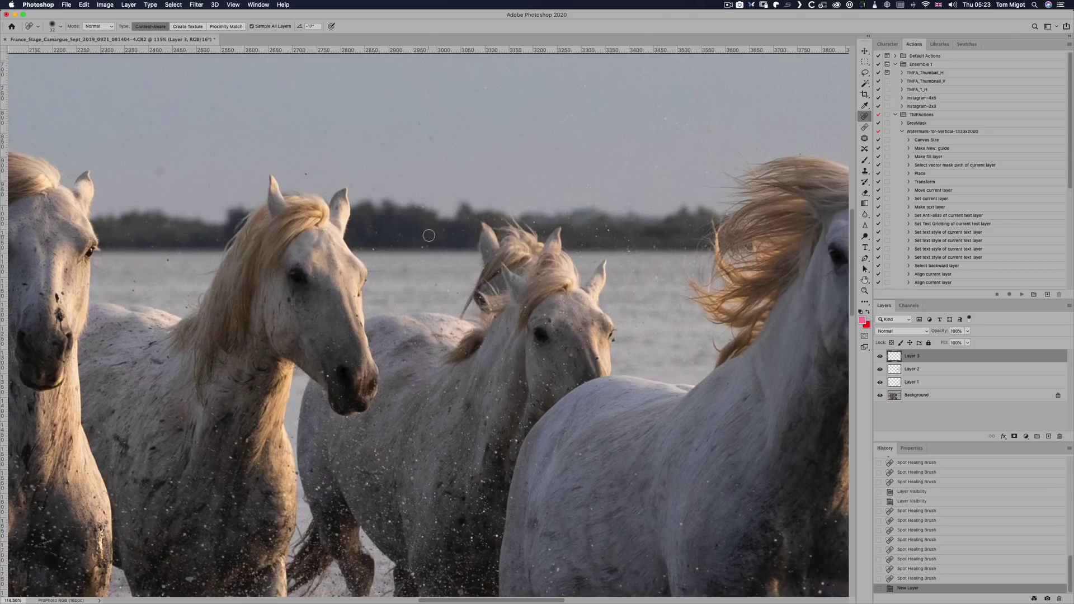
pyautogui.press('s')
pyautogui.press('[')
pyautogui.press('[')
pyautogui.press('[')
pyautogui.press('[')
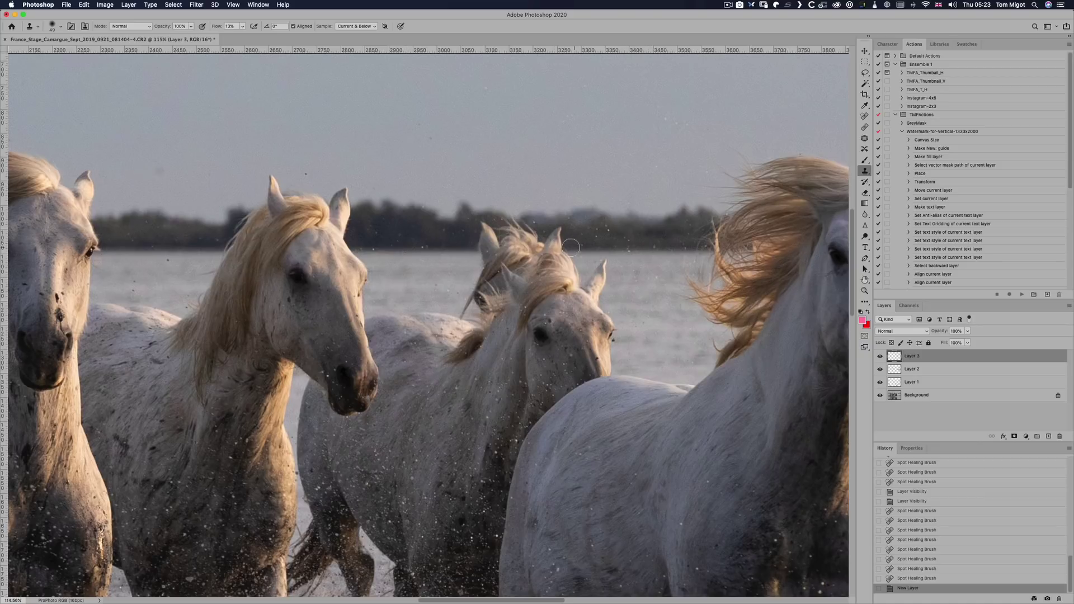
pyautogui.moveTo(570, 246)
pyautogui.mouseDown()
pyautogui.moveTo(544, 239)
pyautogui.moveTo(563, 231)
pyautogui.moveTo(540, 236)
pyautogui.moveTo(549, 243)
pyautogui.moveTo(534, 230)
pyautogui.moveTo(509, 241)
pyautogui.moveTo(534, 249)
pyautogui.moveTo(495, 231)
pyautogui.mouseUp()
pyautogui.press('j')
pyautogui.click(507, 210)
pyautogui.click(522, 222)
# Step: Clone clean water over the face of the partly hidden horse behind the fourth horse
pyautogui.press('s')
pyautogui.keyDown('alt'); pyautogui.click(439, 270); pyautogui.keyUp('alt')
pyautogui.moveTo(479, 275)
pyautogui.mouseDown()
pyautogui.moveTo(445, 289)
pyautogui.moveTo(479, 294)
pyautogui.moveTo(478, 304)
pyautogui.moveTo(445, 290)
pyautogui.moveTo(464, 315)
pyautogui.moveTo(445, 283)
pyautogui.moveTo(442, 296)
pyautogui.moveTo(456, 312)
pyautogui.moveTo(466, 287)
pyautogui.mouseUp()
# Step: Clone water over the hidden horse's leftover mane tufts beside the fourth horse's ear and neck with a smaller brush
pyautogui.press('[')
pyautogui.press('[')
pyautogui.press('super+equal')
pyautogui.press('super+equal')
pyautogui.moveTo(501, 246)
pyautogui.mouseDown()
pyautogui.moveTo(541, 270)
pyautogui.moveTo(568, 253)
pyautogui.moveTo(559, 217)
pyautogui.moveTo(551, 247)
pyautogui.moveTo(551, 210)
pyautogui.moveTo(567, 252)
pyautogui.mouseUp()
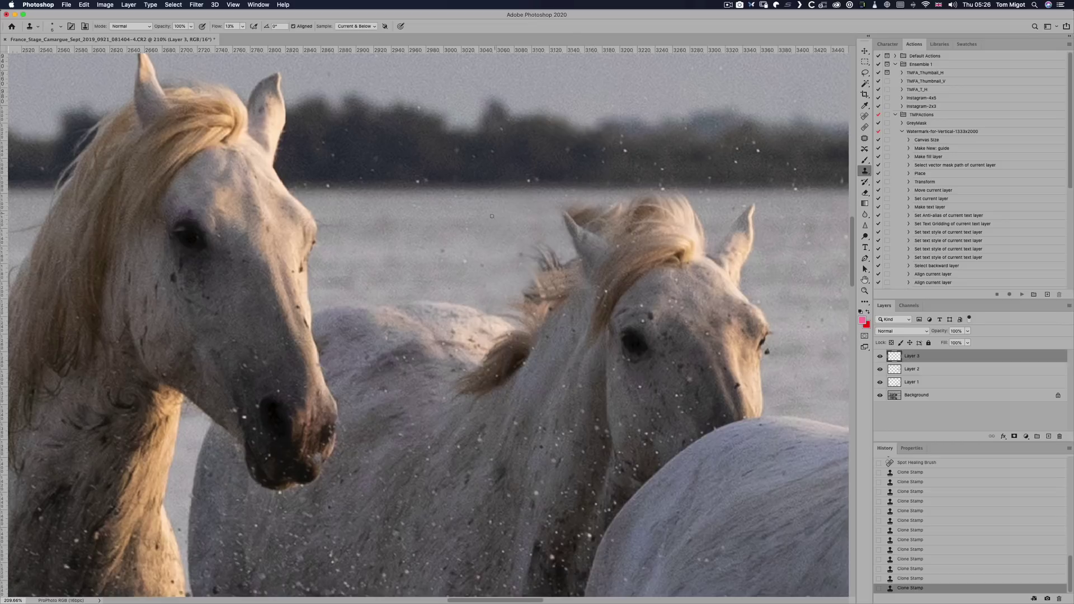
pyautogui.moveTo(542, 211)
pyautogui.mouseDown()
pyautogui.moveTo(572, 210)
pyautogui.moveTo(580, 221)
pyautogui.moveTo(614, 209)
pyautogui.moveTo(590, 223)
pyautogui.moveTo(606, 233)
pyautogui.moveTo(585, 214)
pyautogui.mouseUp()
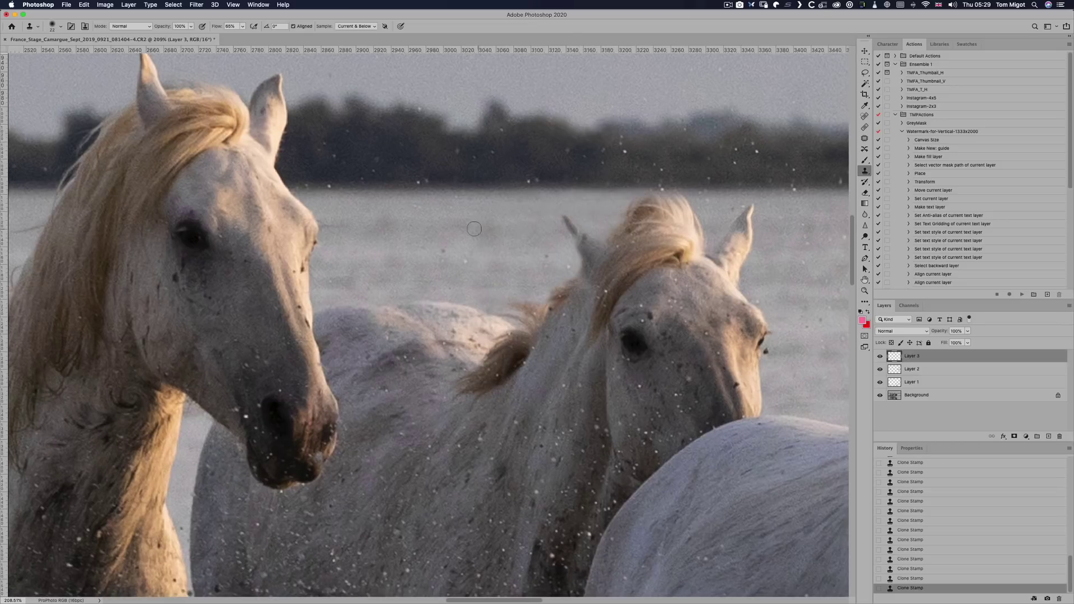
# Step: Spot-heal the specks along the dark shoreline between the third and fourth horses with a smaller healing brush
pyautogui.scroll(-5, 465, 225)
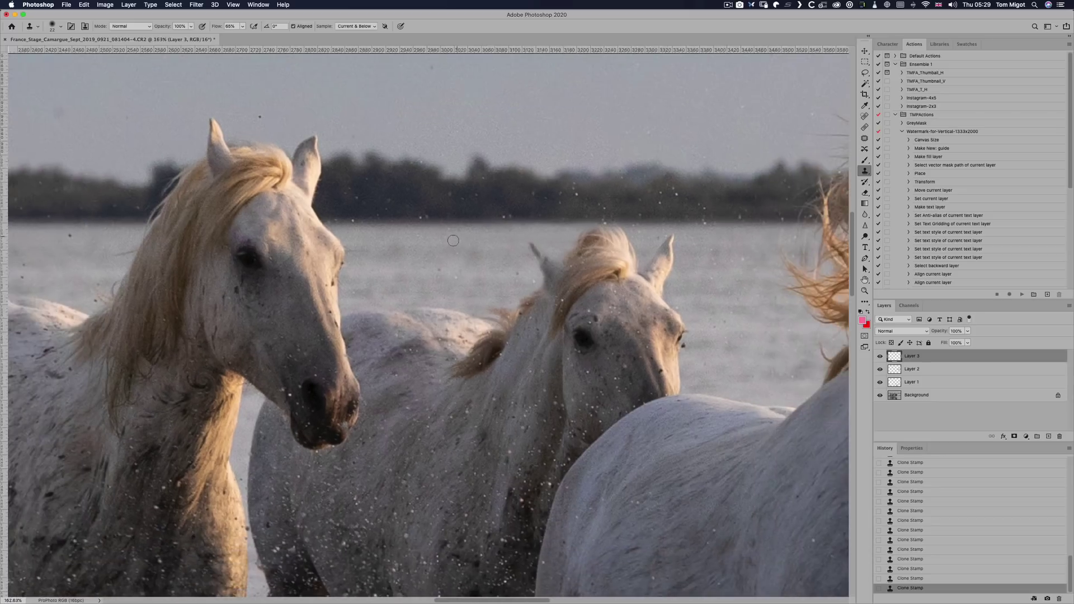
pyautogui.scroll(3, 446, 243)
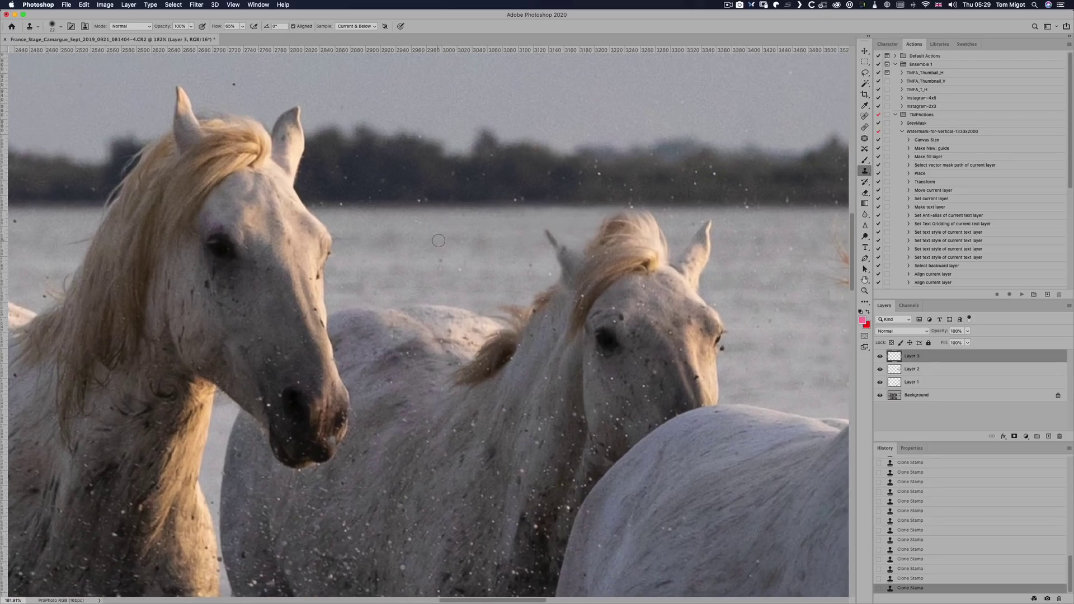
pyautogui.press('j')
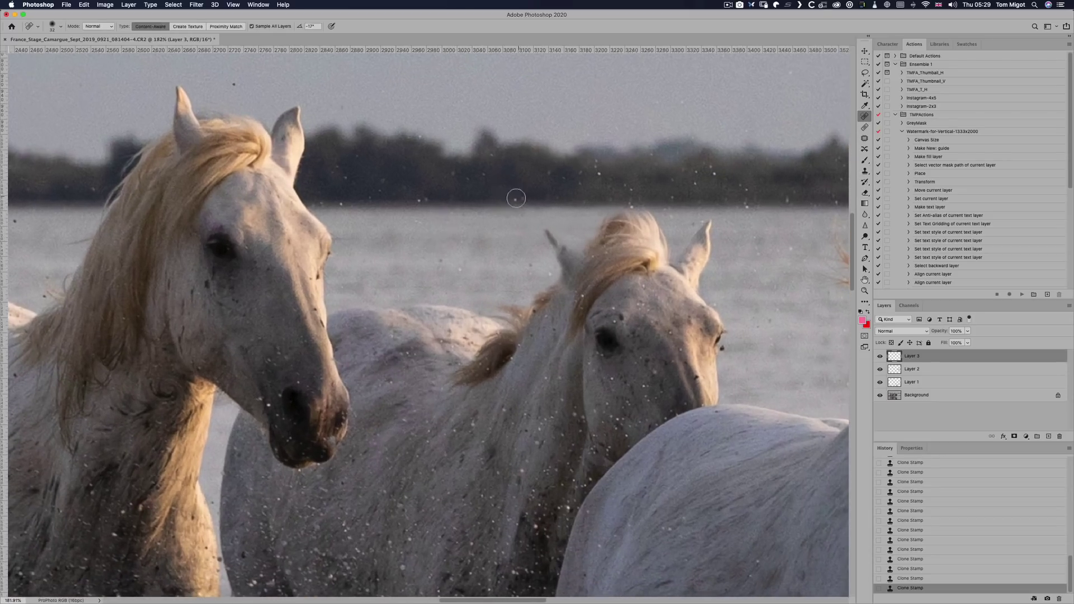
pyautogui.press('[')
pyautogui.press('[')
pyautogui.moveTo(513, 198); pyautogui.dragTo(524, 198)
pyautogui.click(341, 202)
# Step: Spot-heal the specks in the tree line and at the waterline between the fourth horse and the front horse's mane
pyautogui.moveTo(716, 228); pyautogui.dragTo(520, 250)
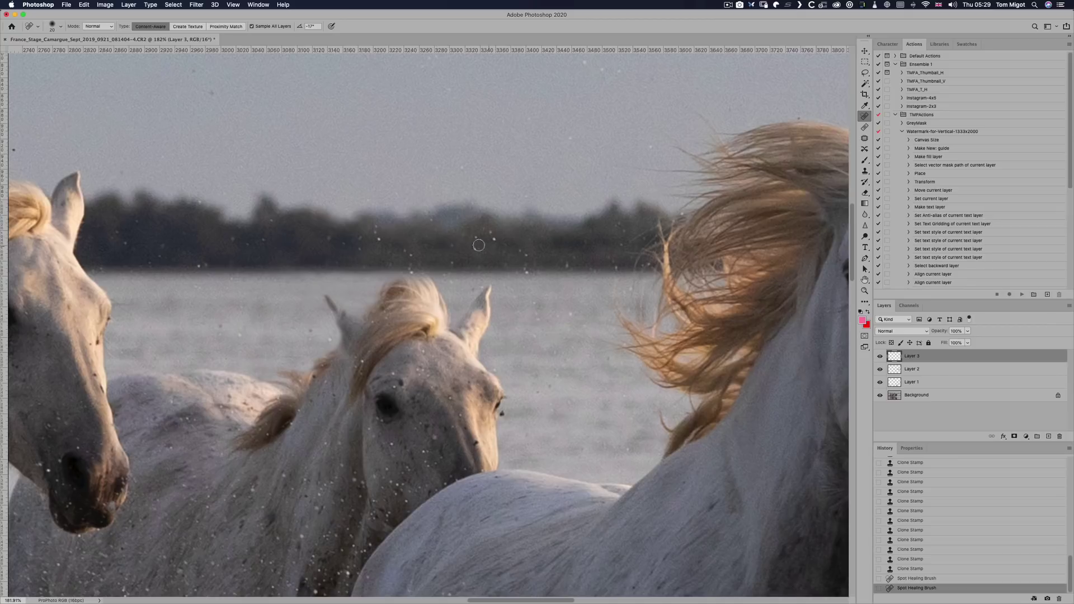
pyautogui.click(494, 237)
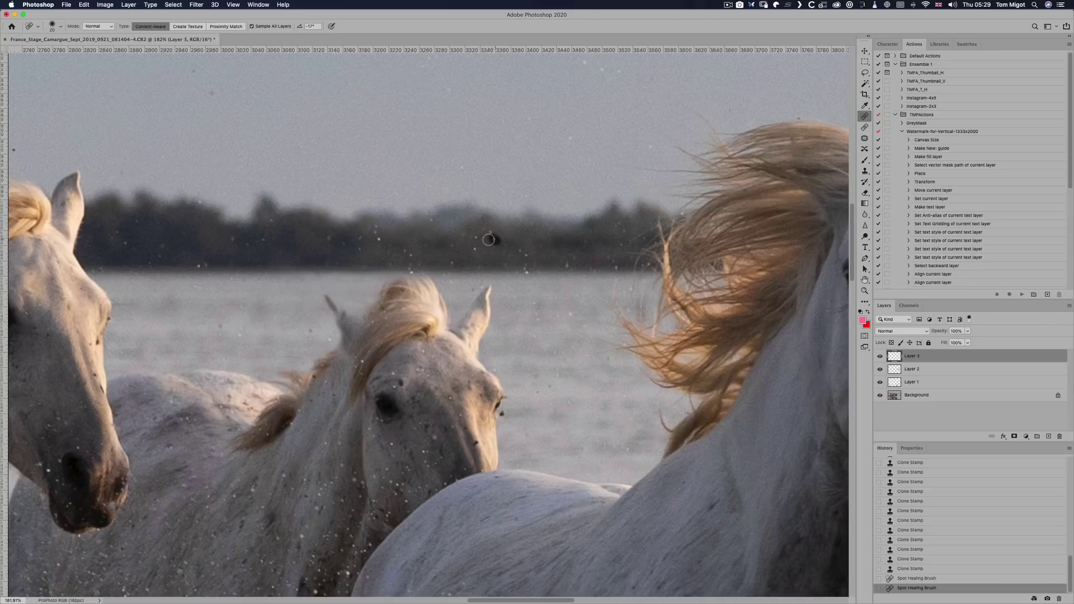
pyautogui.click(522, 250)
pyautogui.click(528, 272)
pyautogui.click(476, 247)
# Step: Spot-heal the dark fleck at the edge of the fourth horse's face beside its eye
pyautogui.scroll(-5, 537, 275)
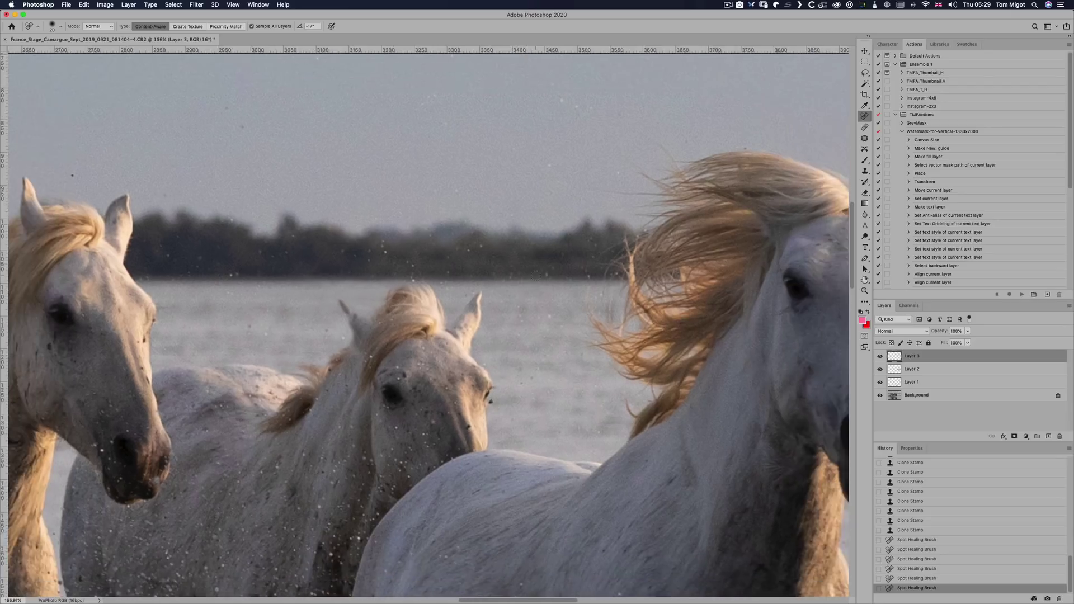
pyautogui.scroll(4, 436, 306)
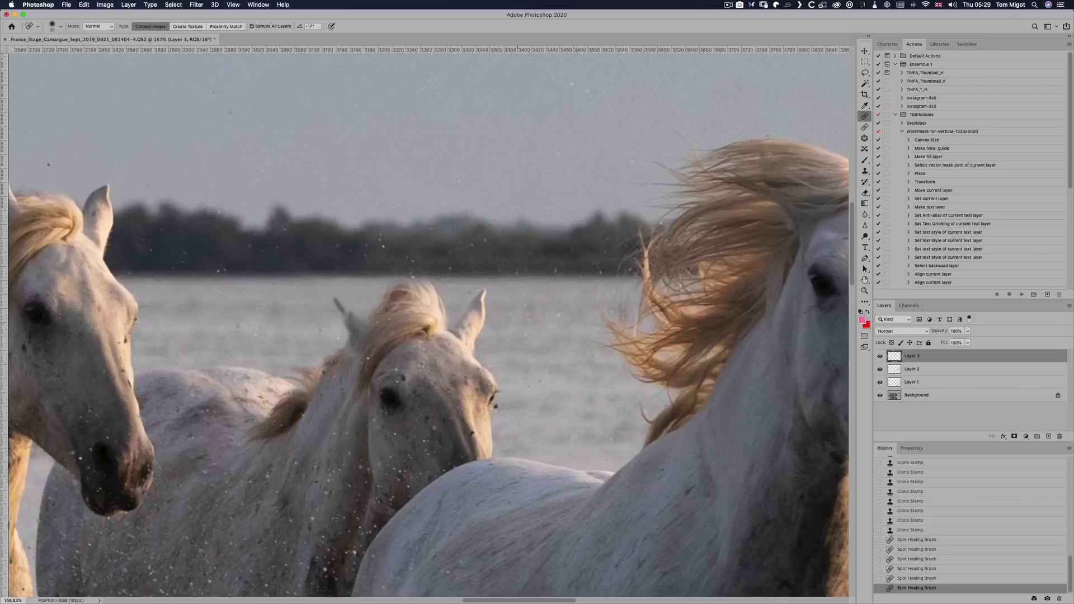
pyautogui.click(496, 405)
pyautogui.scroll(-8, 528, 375)
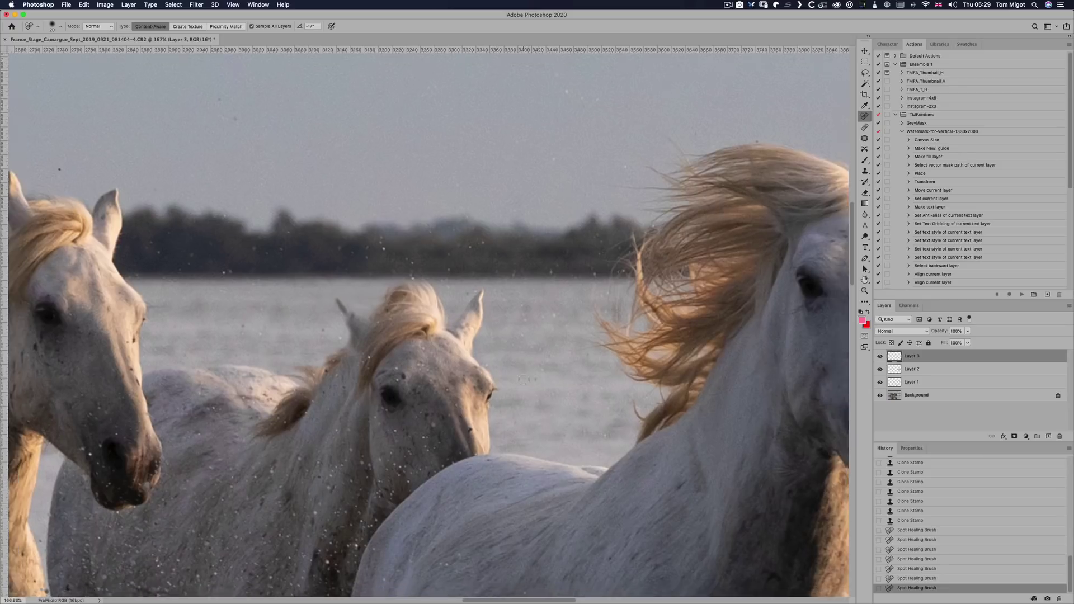
pyautogui.scroll(2, 498, 384)
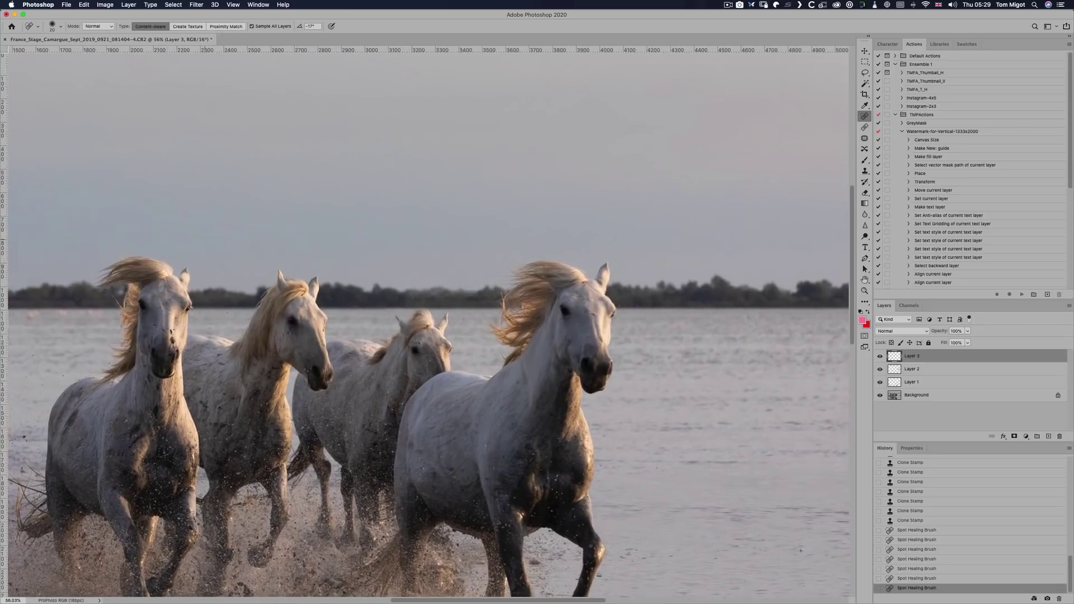
# Step: Spot-heal the speck in the sky between the second and third horses, and reduce the healing brush size
pyautogui.scroll(3, 448, 328)
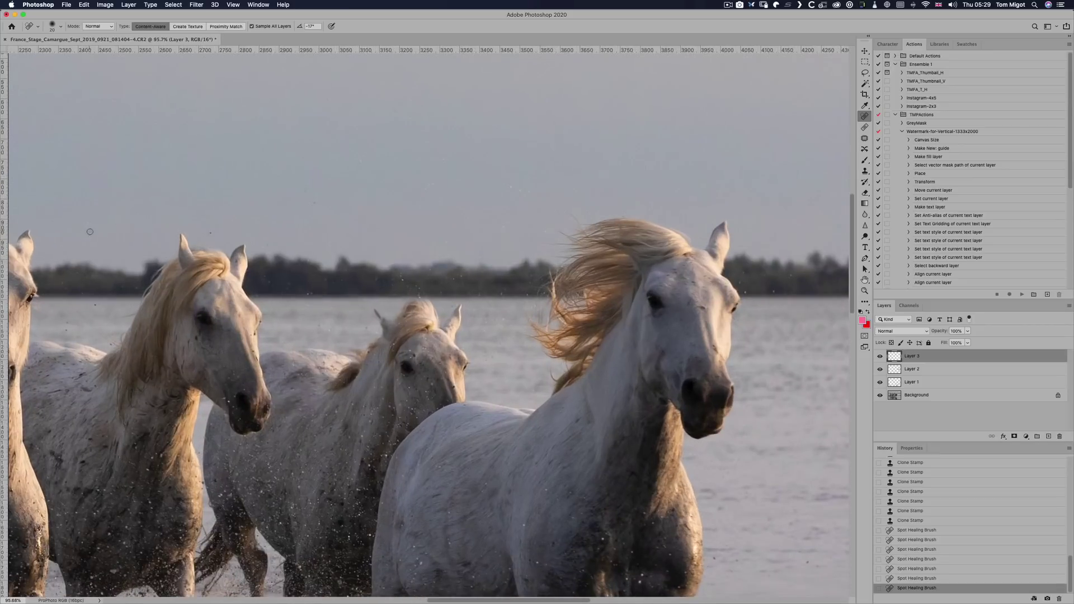
pyautogui.click(89, 231)
pyautogui.press(']')
pyautogui.press('[')
pyautogui.press('[')
# Step: Compare the whole photo with and without the hidden-horse removal on Layer 3, leaving that layer hidden
pyautogui.scroll(-4, 123, 238)
pyautogui.scroll(-3, 123, 239)
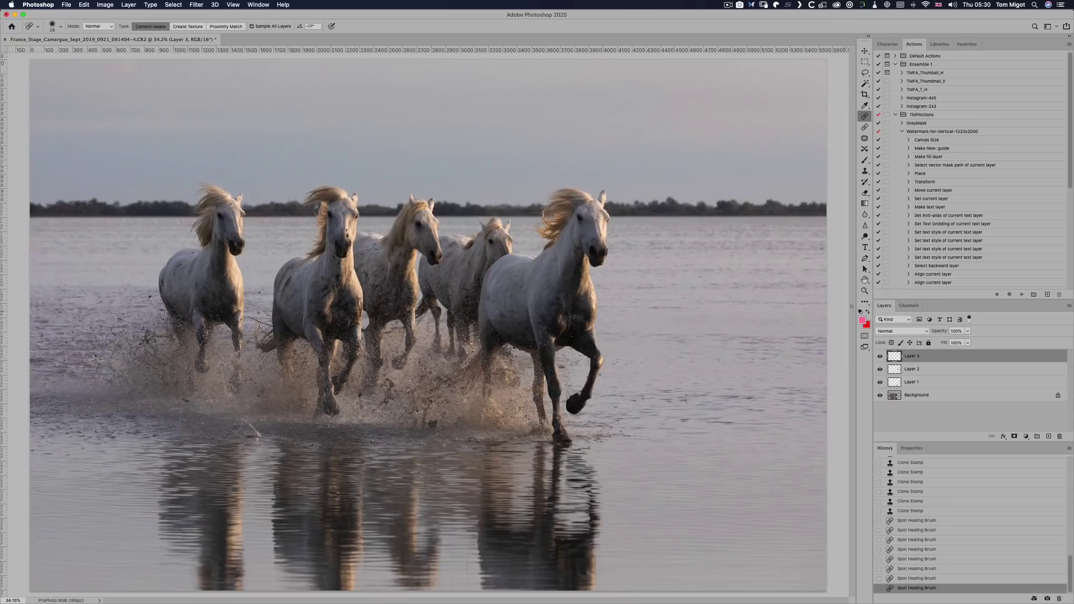
pyautogui.click(880, 356)
pyautogui.click(880, 357)
pyautogui.click(882, 357)
pyautogui.click(881, 357)
pyautogui.click(881, 357)
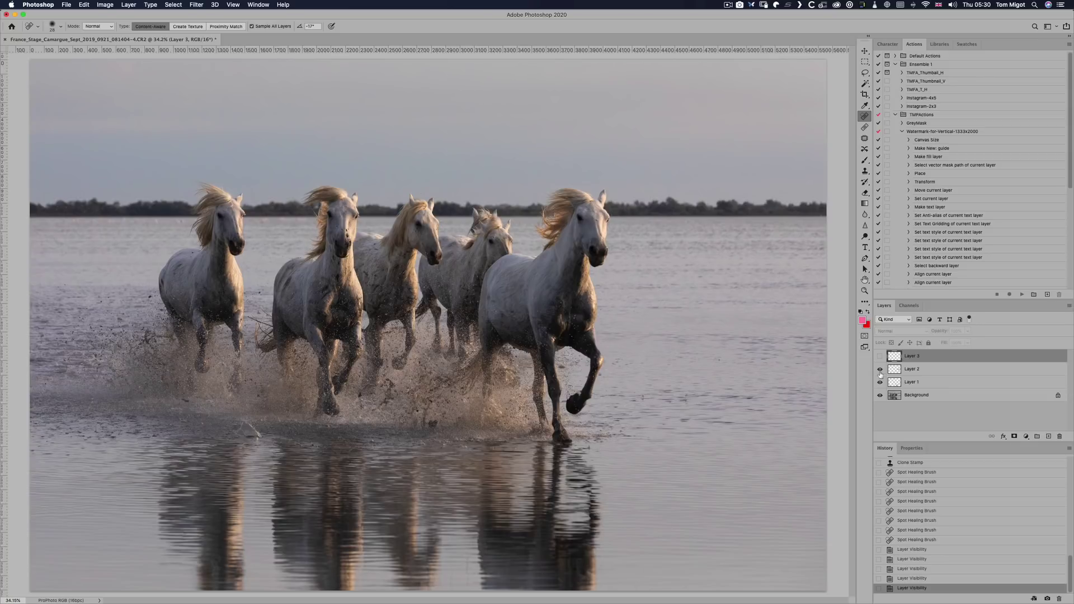
# Step: Select Layer 2, and hide and restore Layers 1 and 2 to compare the debris and wave band removal
pyautogui.hotkey('alt', '[')
pyautogui.click(881, 383)
pyautogui.click(880, 370)
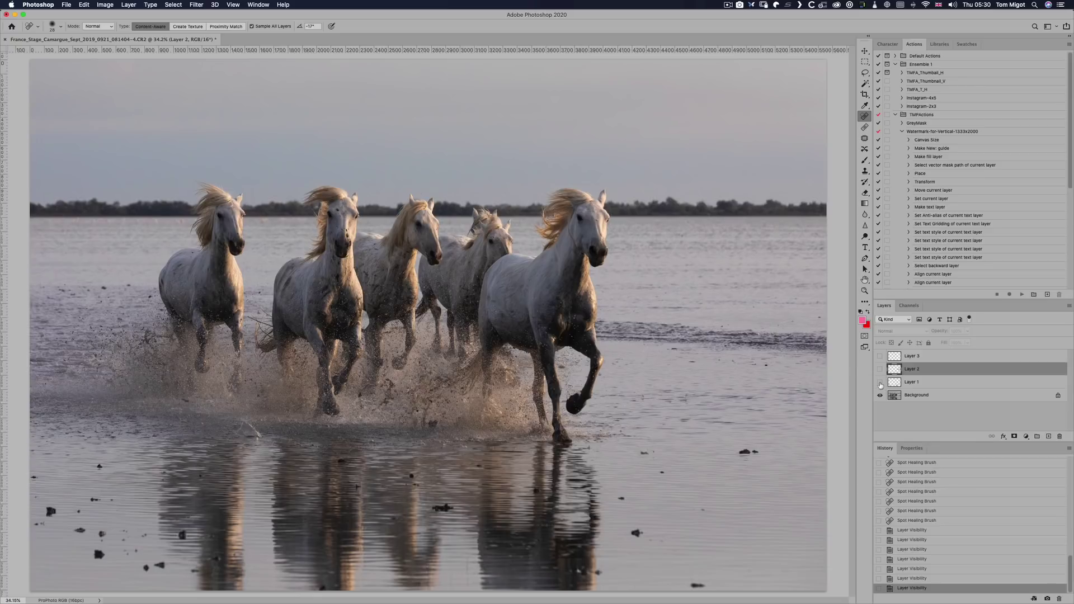
pyautogui.click(880, 382)
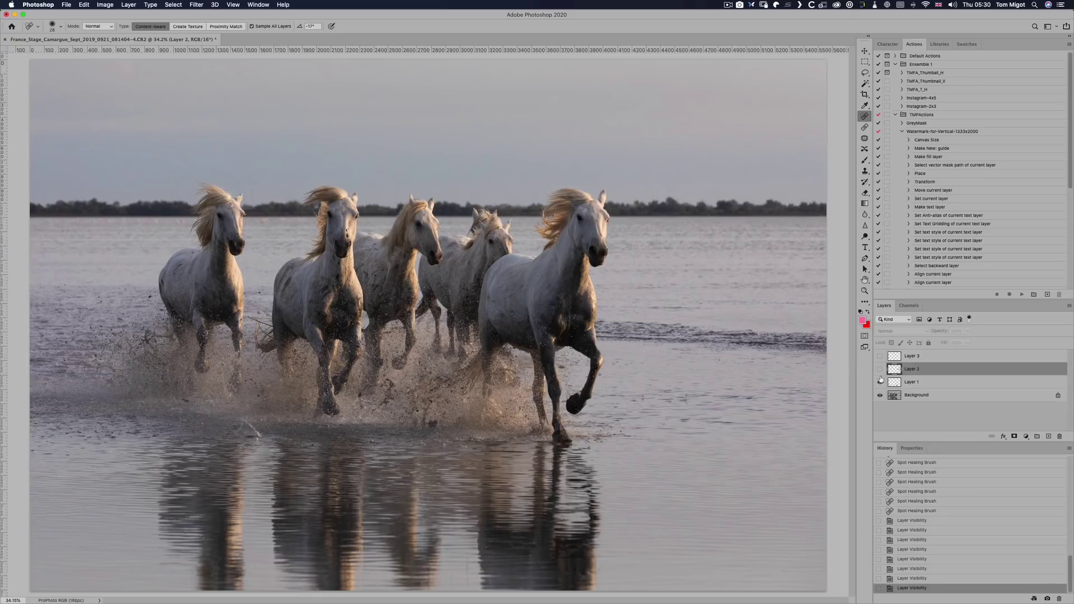
pyautogui.click(880, 369)
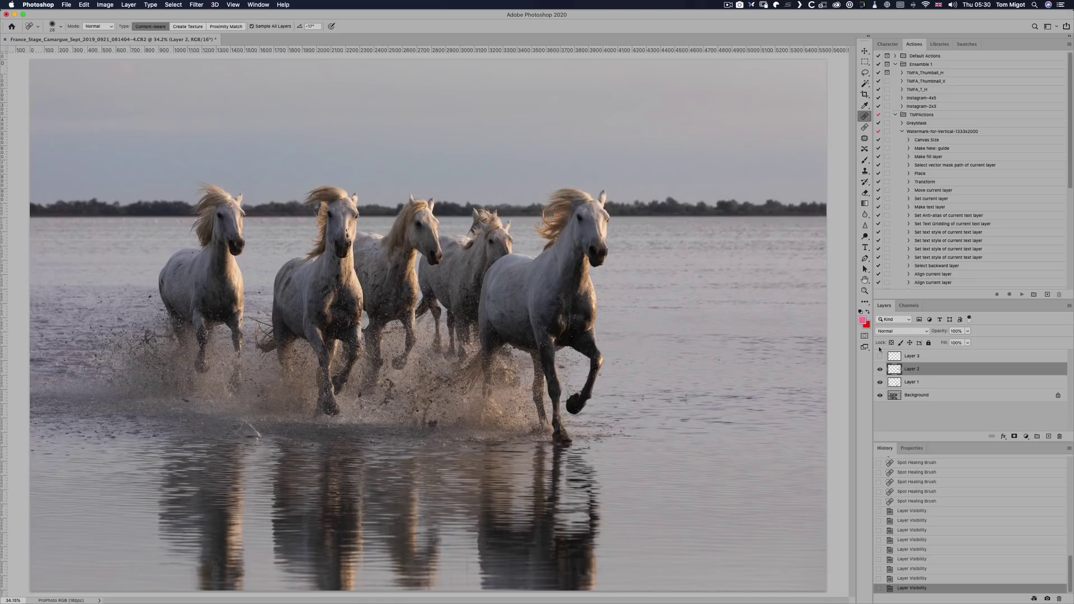
# Step: Compare the hidden-horse removal again, leave Layer 3 visible, and save the document
pyautogui.click(880, 357)
pyautogui.click(880, 356)
pyautogui.click(880, 356)
pyautogui.click(880, 357)
pyautogui.click(880, 357)
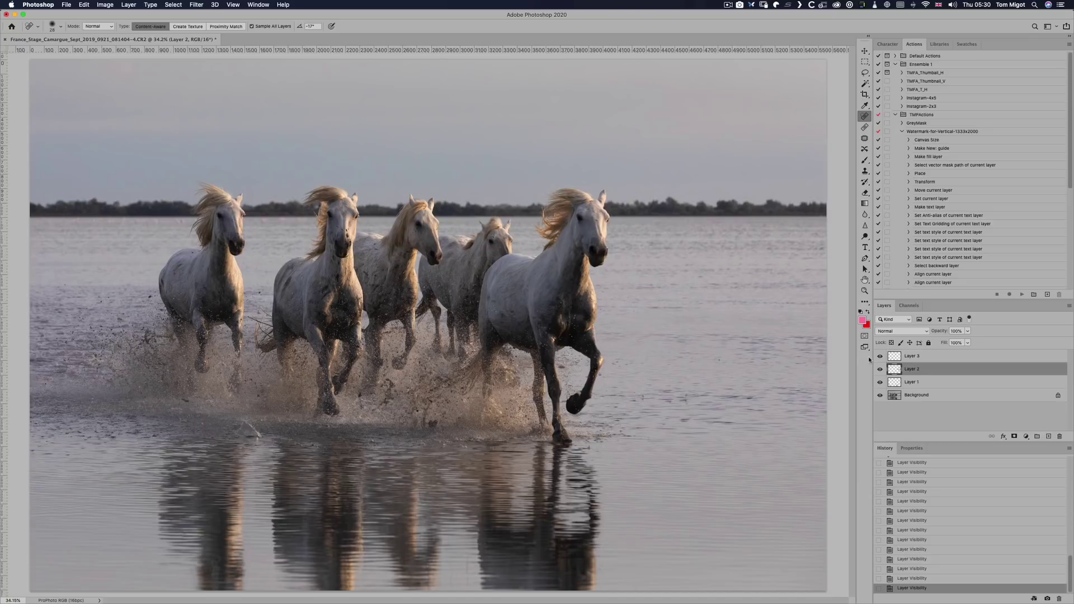
pyautogui.press('super+s')
# Step: Spot-heal stray dark splash specks around the leftmost horse on Layer 2
pyautogui.scroll(5, 456, 364)
pyautogui.moveTo(157, 298); pyautogui.dragTo(616, 364)
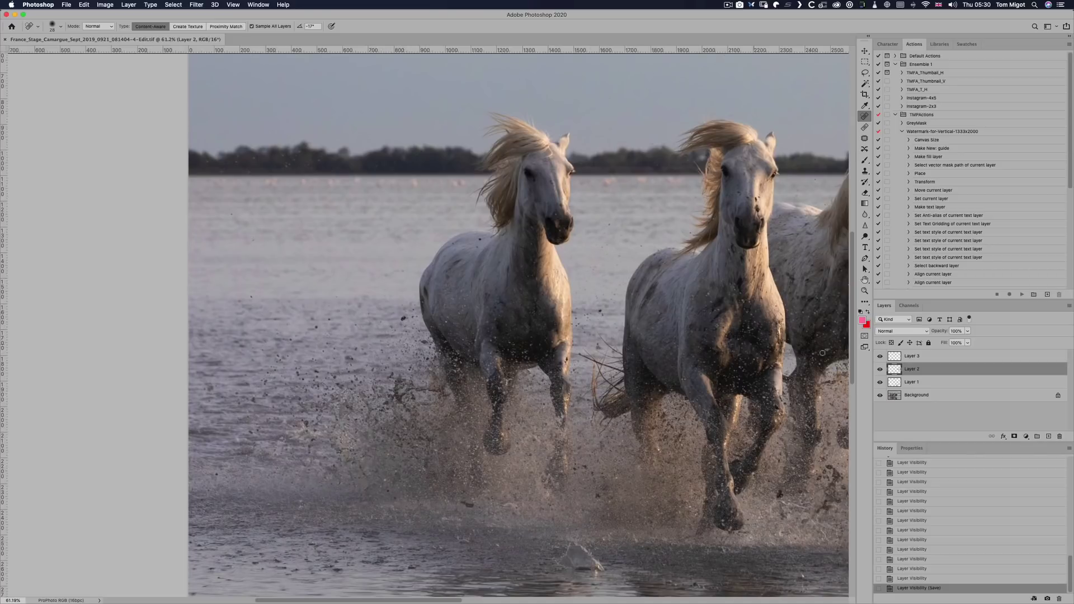
pyautogui.click(403, 320)
pyautogui.scroll(-3, 385, 329)
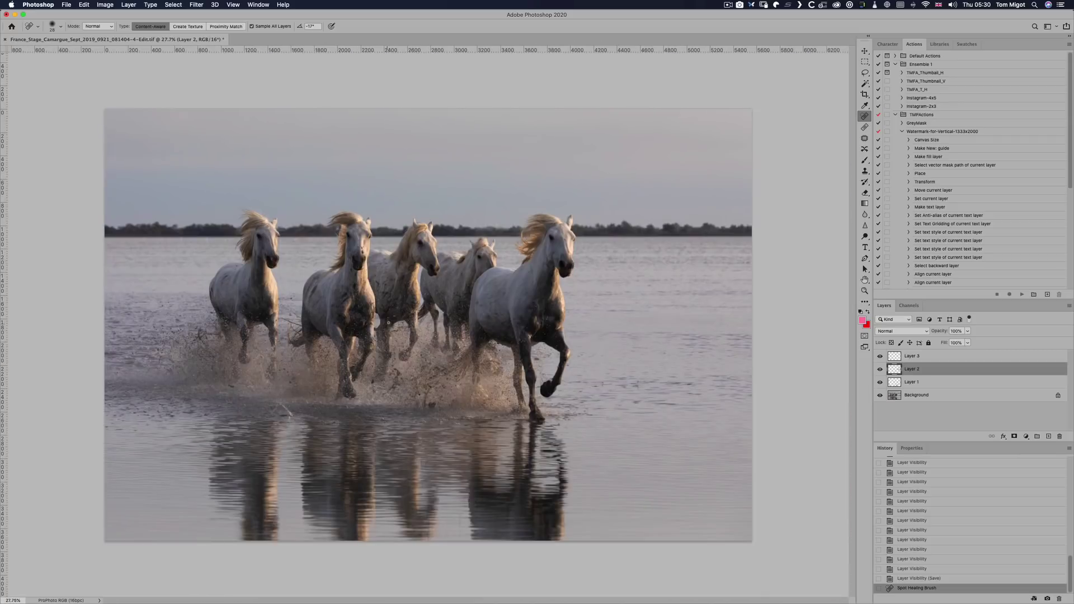
pyautogui.scroll(4, 388, 323)
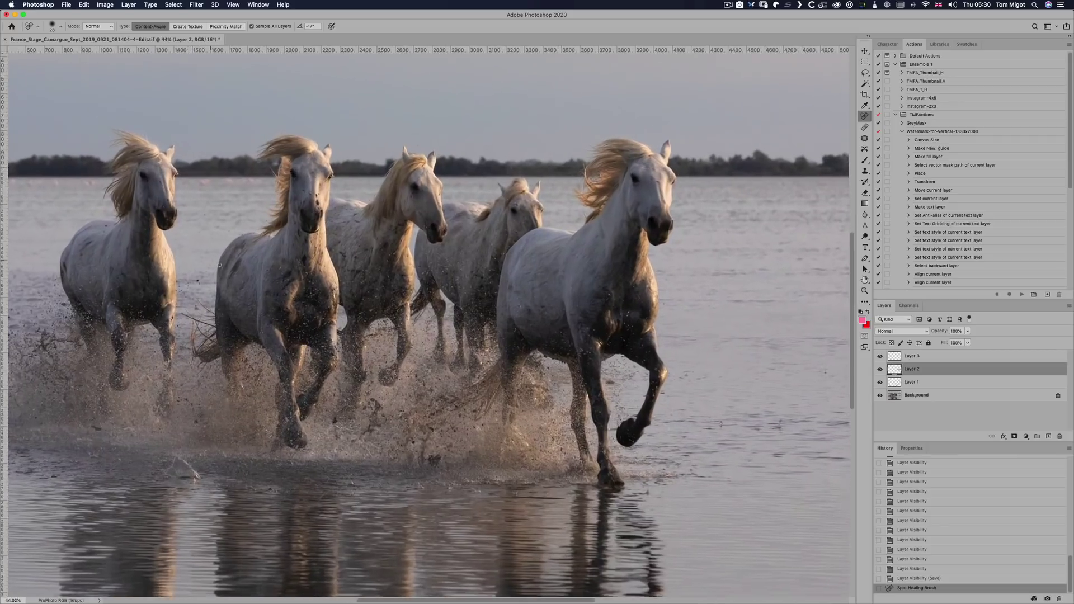
pyautogui.scroll(2, 220, 265)
pyautogui.click(169, 275)
pyautogui.scroll(-2, 435, 331)
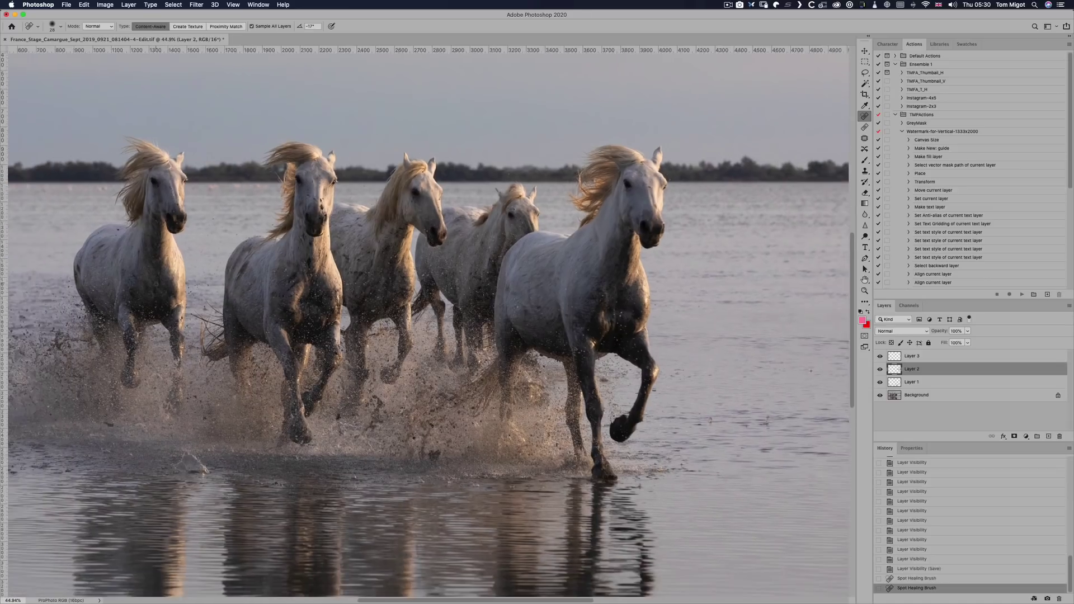
# Step: Spot-heal the specks on the leftmost horse's back just behind its mane
pyautogui.scroll(4, 70, 250)
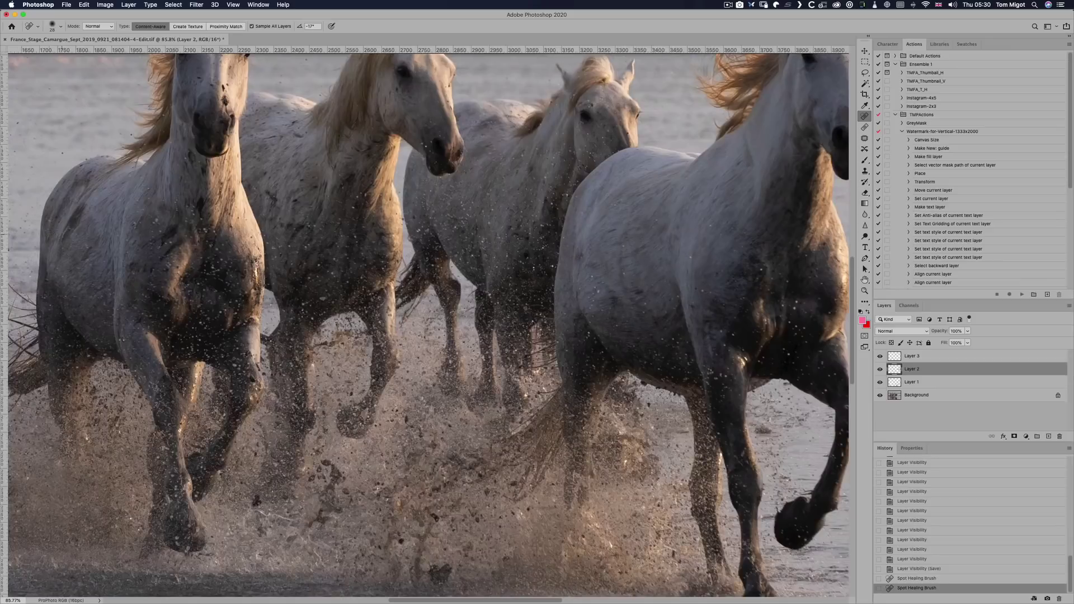
pyautogui.scroll(1, 387, 362)
pyautogui.hscroll(-5, 387, 363)
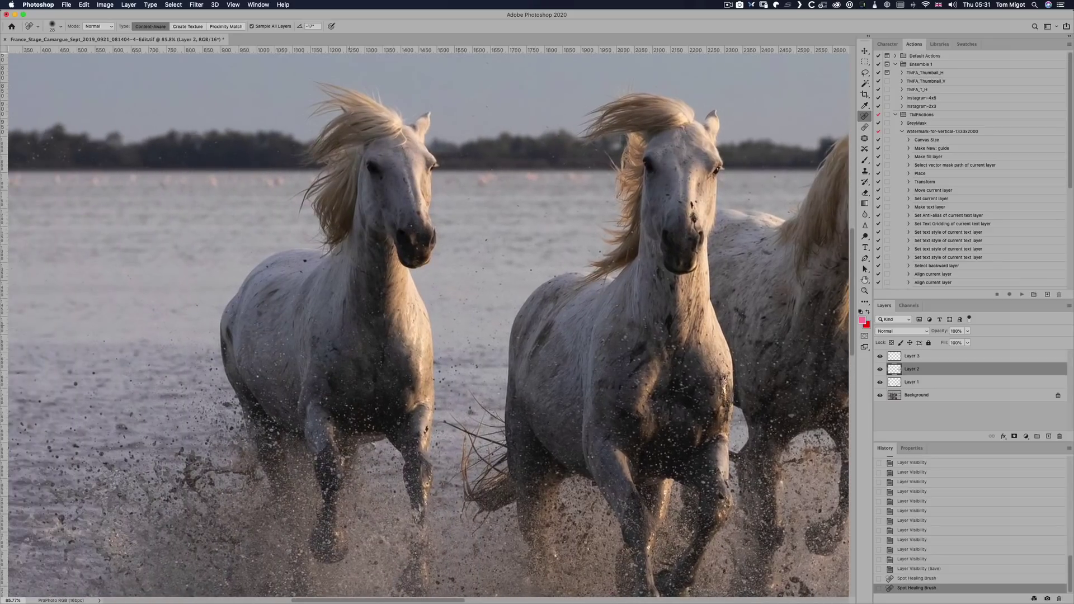
pyautogui.click(305, 261)
pyautogui.click(306, 261)
pyautogui.press('super+0')
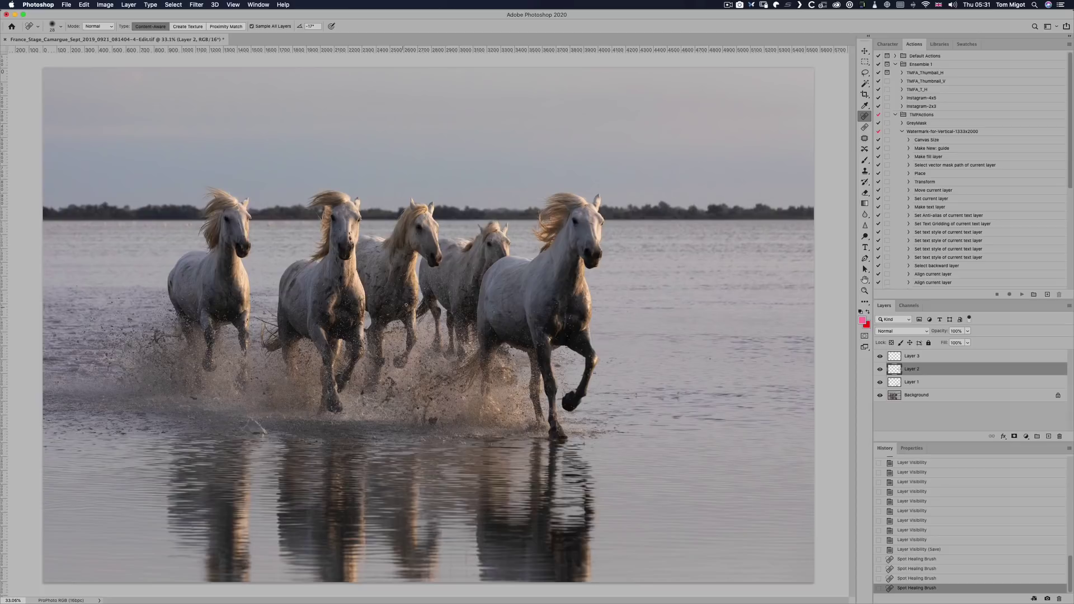
# Step: Spot-heal the dark mud marks on the second horse's nose above its nostrils with a smaller brush
pyautogui.scroll(5, 428, 326)
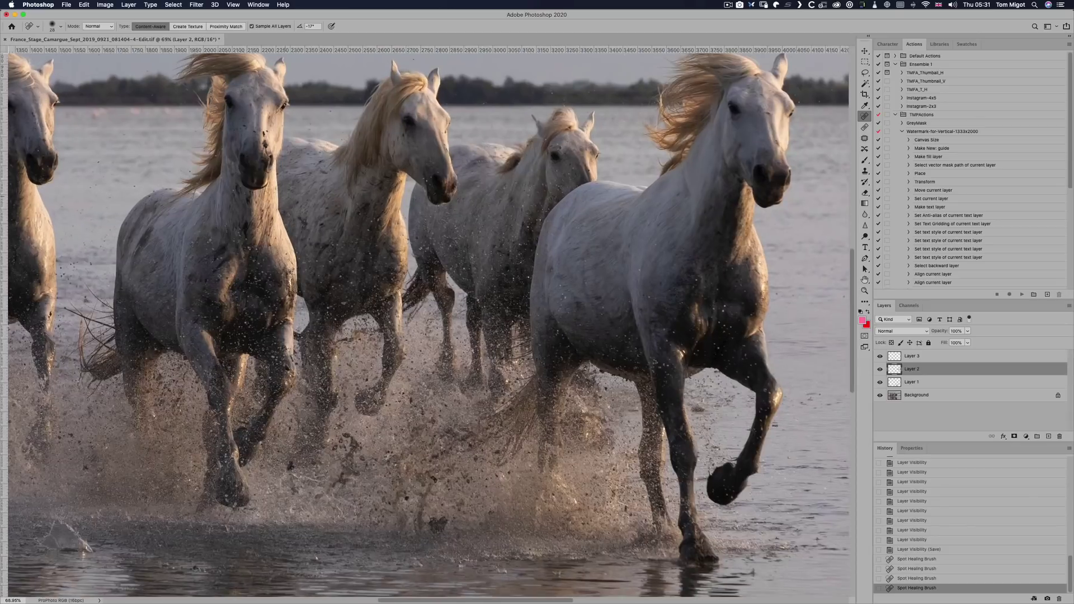
pyautogui.scroll(-3, 256, 176)
pyautogui.moveTo(259, 188); pyautogui.dragTo(463, 331)
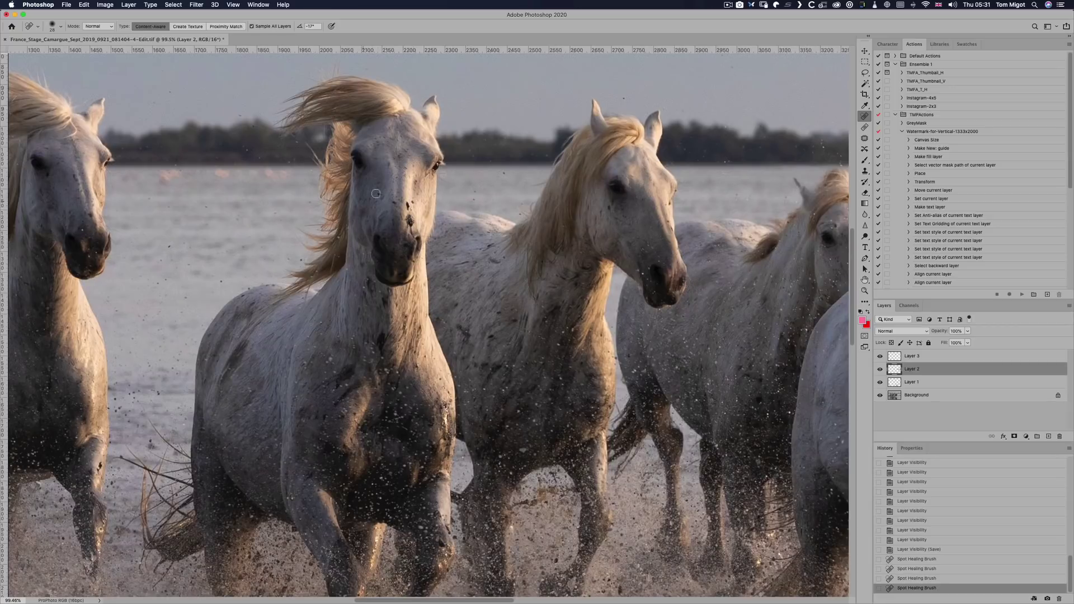
pyautogui.scroll(2, 403, 219)
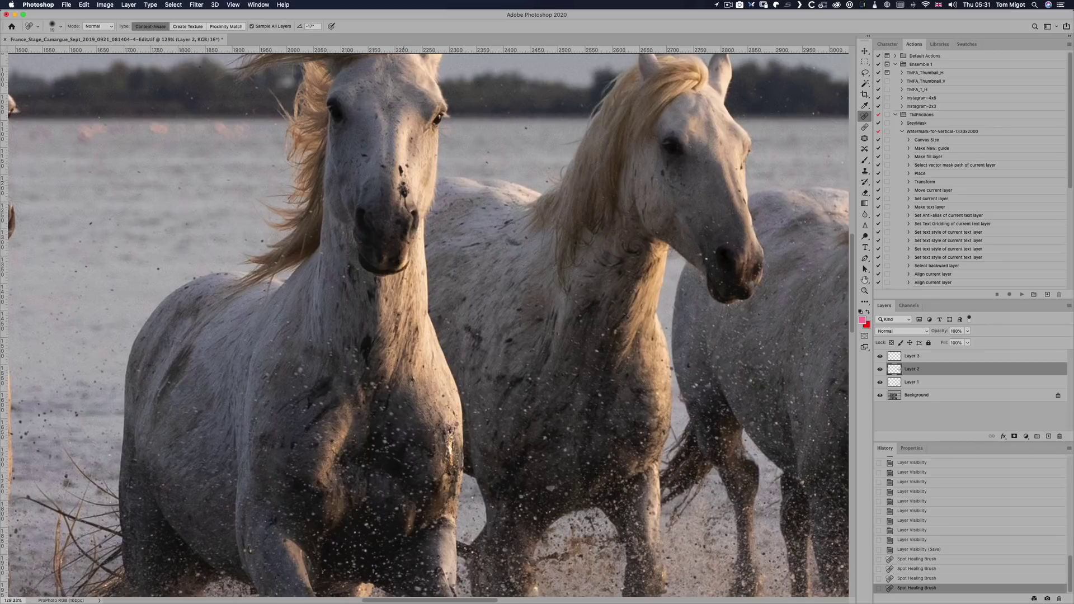
pyautogui.click(402, 189)
pyautogui.click(404, 192)
pyautogui.click(383, 213)
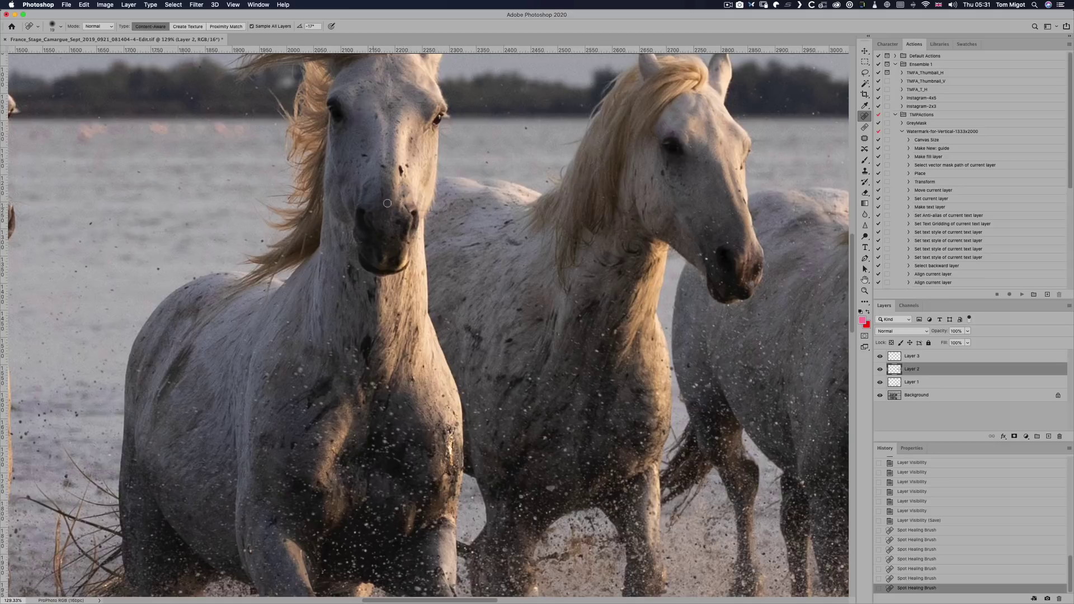
# Step: Clone clean coat over the mud marks on the second horse's nose using the Clone Stamp at 13% flow
pyautogui.click(865, 172)
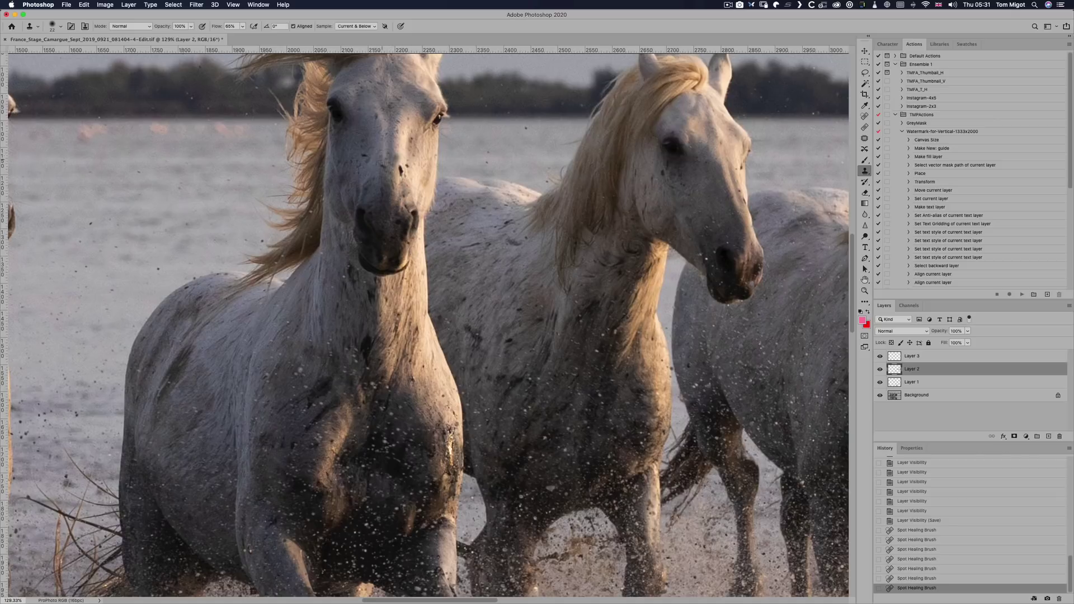
pyautogui.scroll(3, 395, 158)
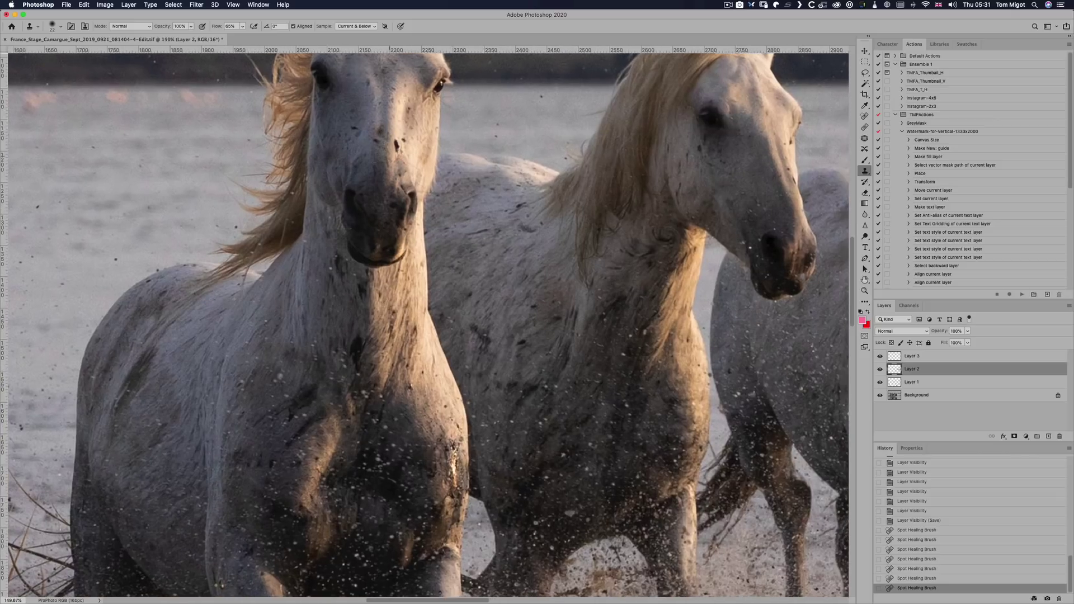
pyautogui.scroll(5, 383, 207)
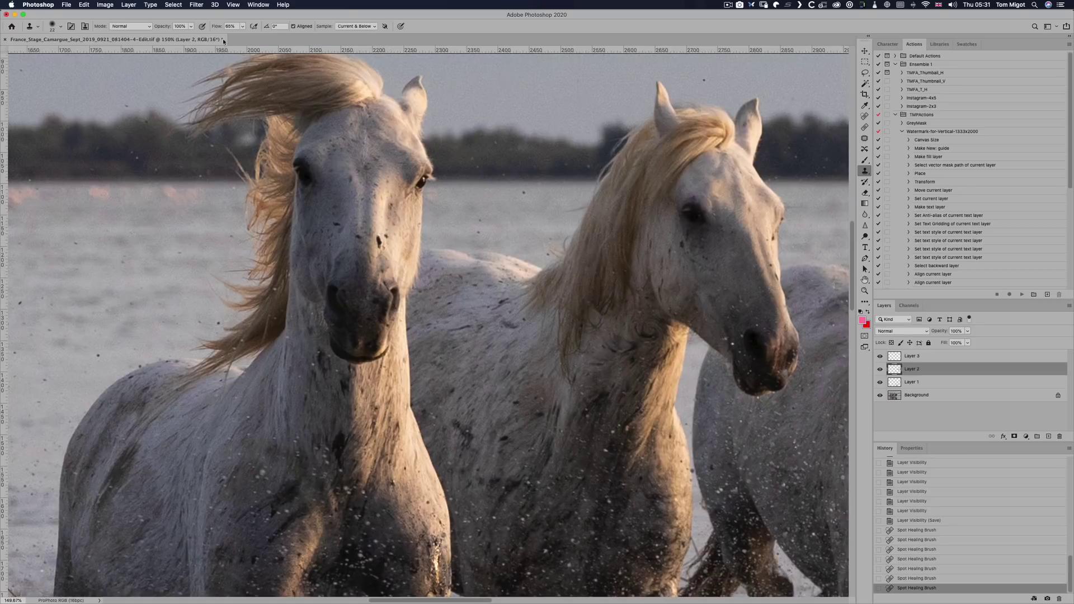
pyautogui.moveTo(217, 26); pyautogui.dragTo(196, 29)
pyautogui.moveTo(388, 248); pyautogui.dragTo(383, 264)
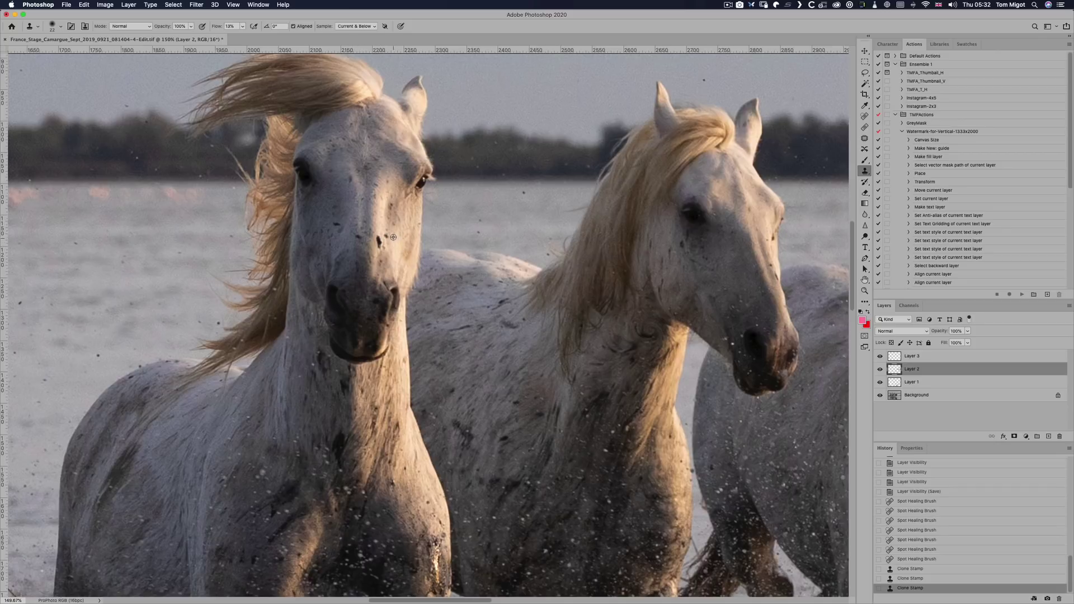
pyautogui.click(383, 267)
pyautogui.click(383, 272)
pyautogui.click(390, 256)
pyautogui.click(401, 241)
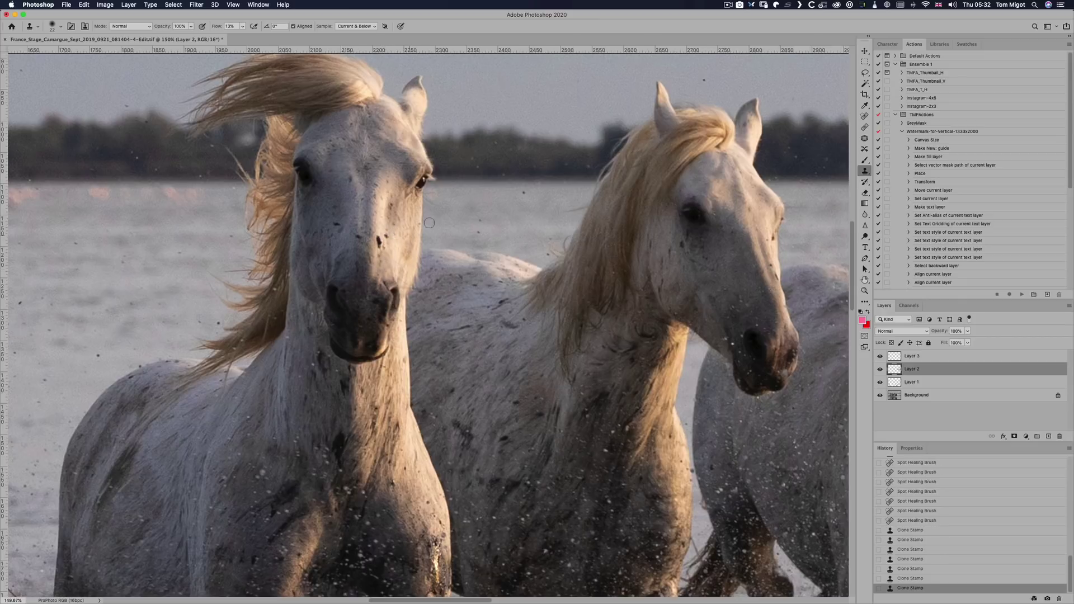
# Step: Compare the second horse's face with and without the Layer 2 retouching at different magnifications
pyautogui.click(880, 369)
pyautogui.click(880, 370)
pyautogui.scroll(-5, 436, 239)
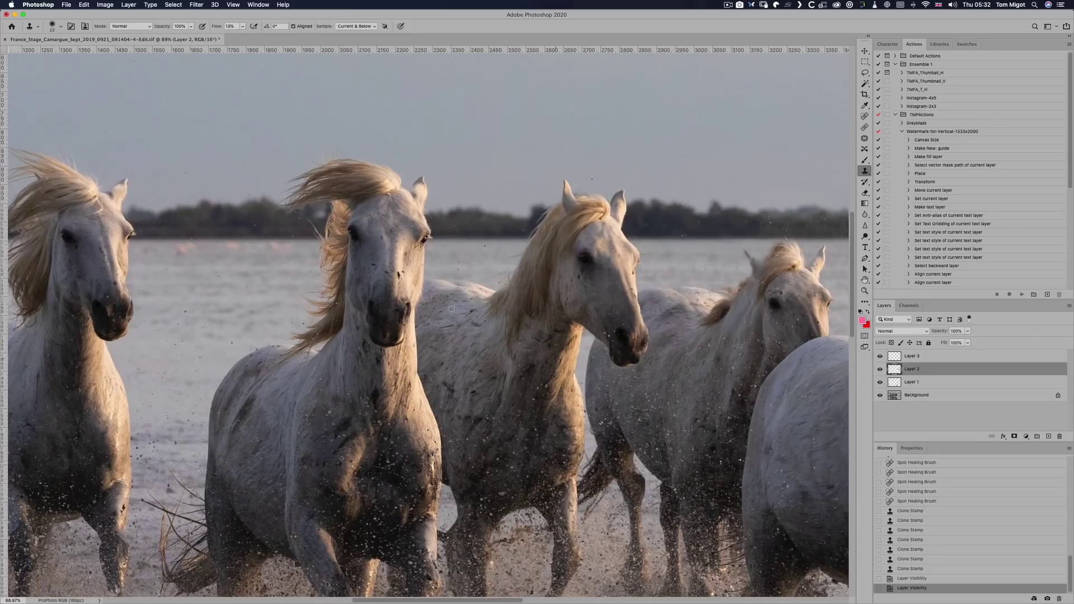
pyautogui.scroll(4, 452, 308)
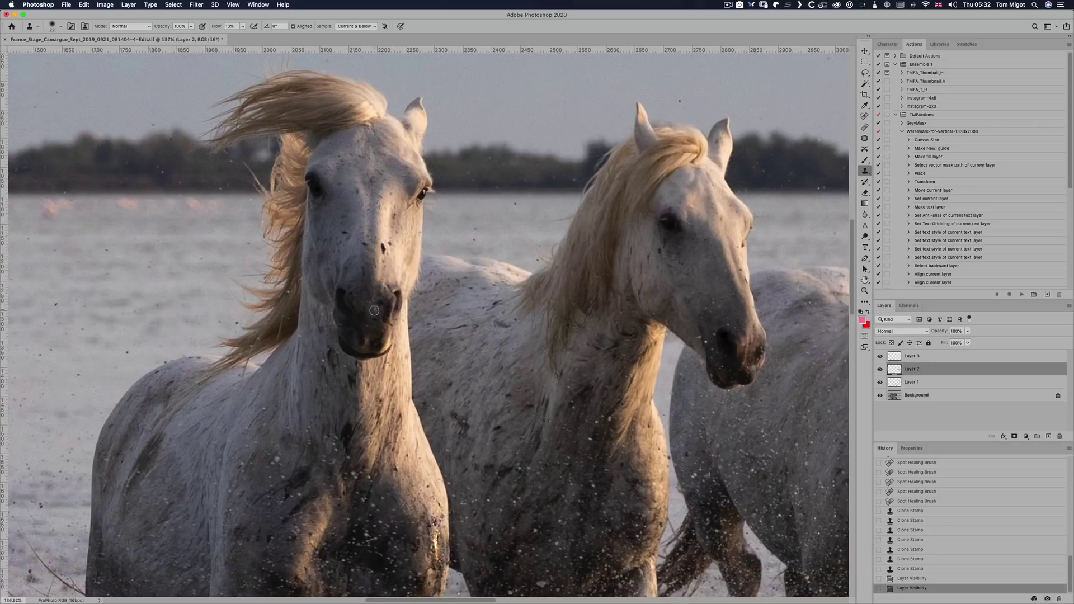
pyautogui.scroll(-5, 375, 310)
pyautogui.click(880, 369)
pyautogui.click(880, 369)
pyautogui.scroll(2, 871, 373)
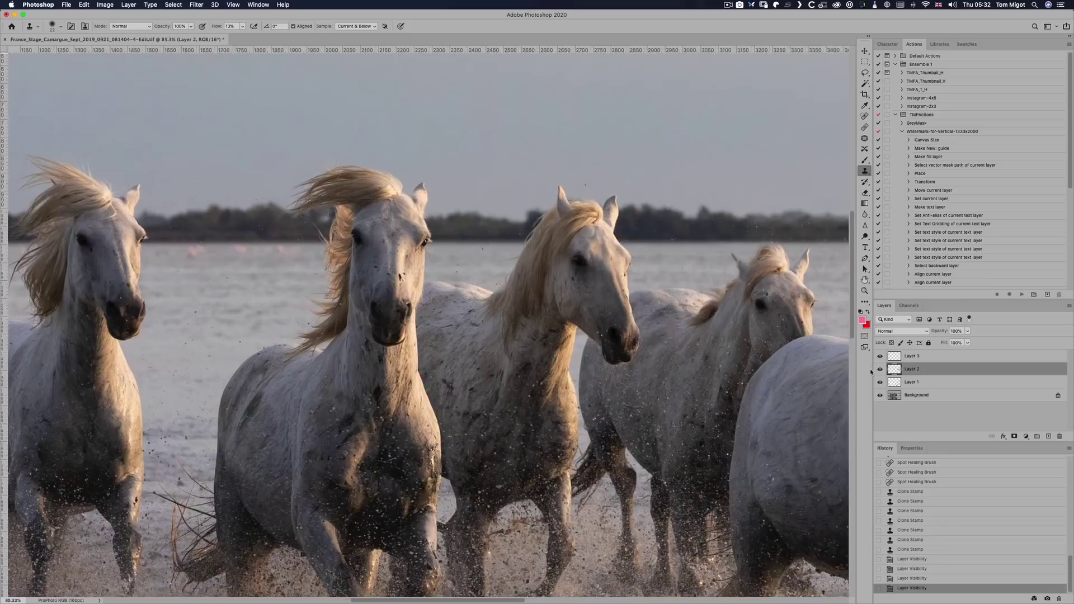
# Step: Toggle the Layer 2 retouching off and on several times to compare all the horses' faces before and after
pyautogui.scroll(3, 871, 372)
pyautogui.click(880, 370)
pyautogui.click(880, 369)
pyautogui.click(880, 370)
pyautogui.click(880, 370)
pyautogui.click(879, 371)
pyautogui.click(880, 370)
pyautogui.click(879, 370)
pyautogui.click(879, 371)
# Step: Clone clean coat over the remaining mud marks on the second horse's nose using the Clone Stamp at a lower flow
pyautogui.scroll(3, 378, 274)
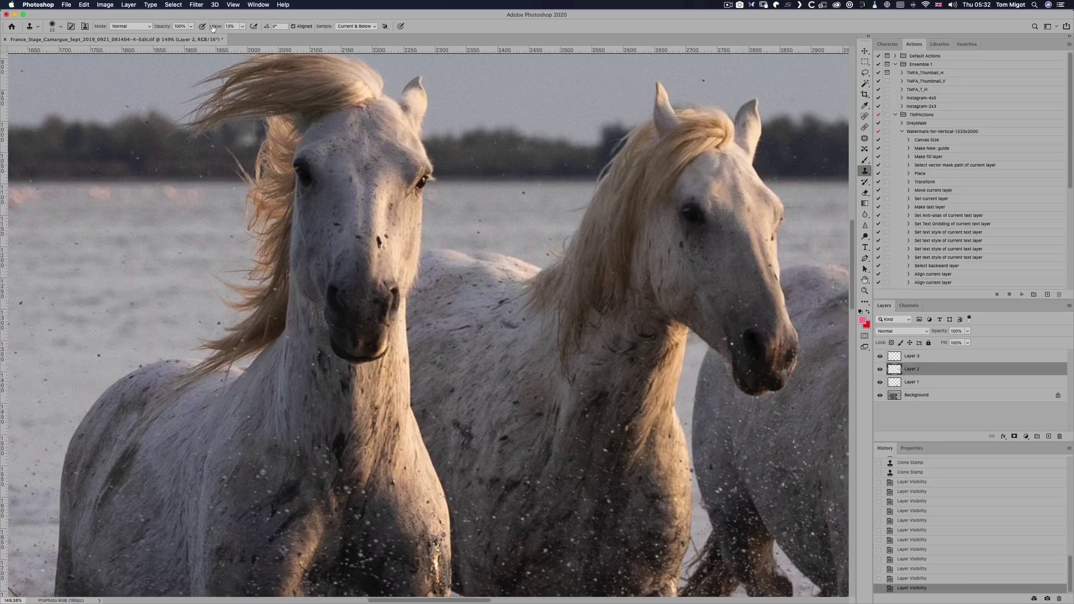
pyautogui.moveTo(213, 28); pyautogui.dragTo(211, 29)
pyautogui.moveTo(371, 270); pyautogui.dragTo(374, 273)
pyautogui.click(373, 274)
pyautogui.click(371, 277)
pyautogui.click(369, 283)
pyautogui.click(370, 267)
pyautogui.click(323, 299)
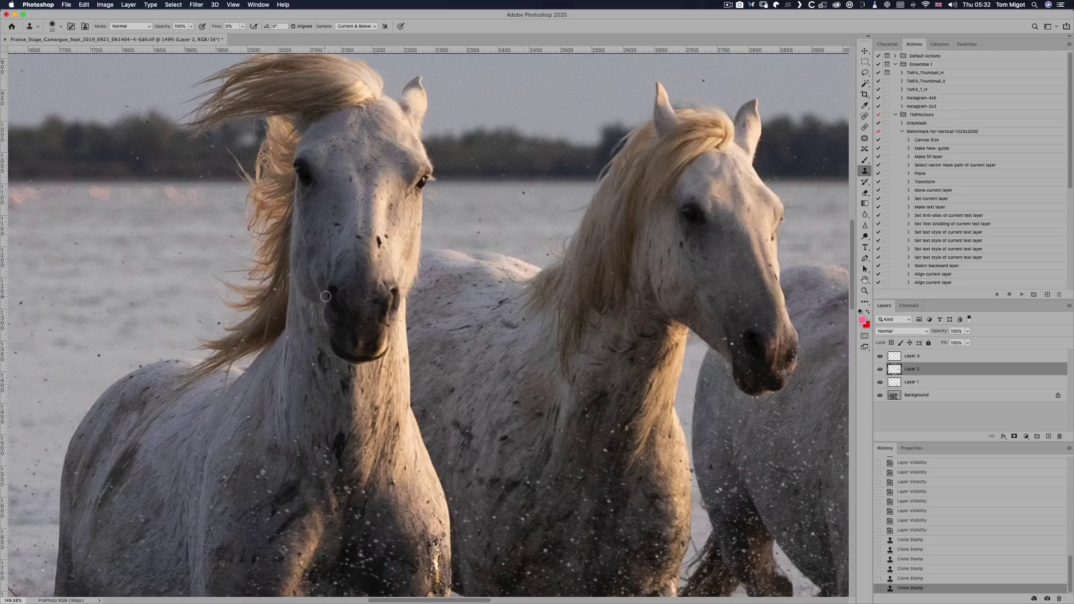
# Step: Spot-heal the leftover dark mud marks on the second horse's nose above its nostrils using the Spot Healing Brush
pyautogui.press('super+minus')
pyautogui.scroll(-5, 319, 295)
pyautogui.scroll(5, 349, 270)
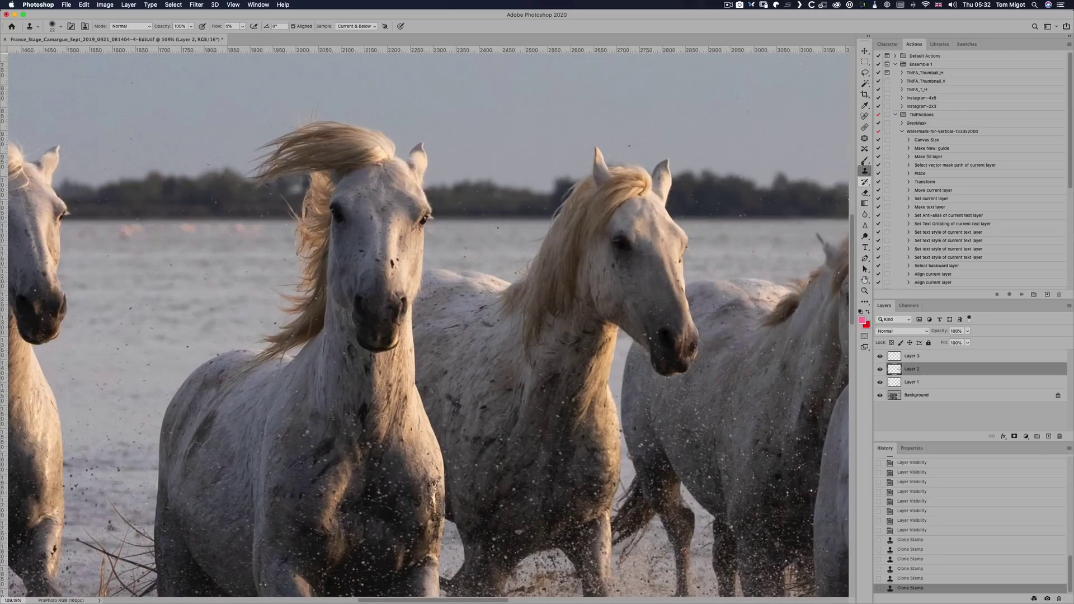
pyautogui.click(865, 116)
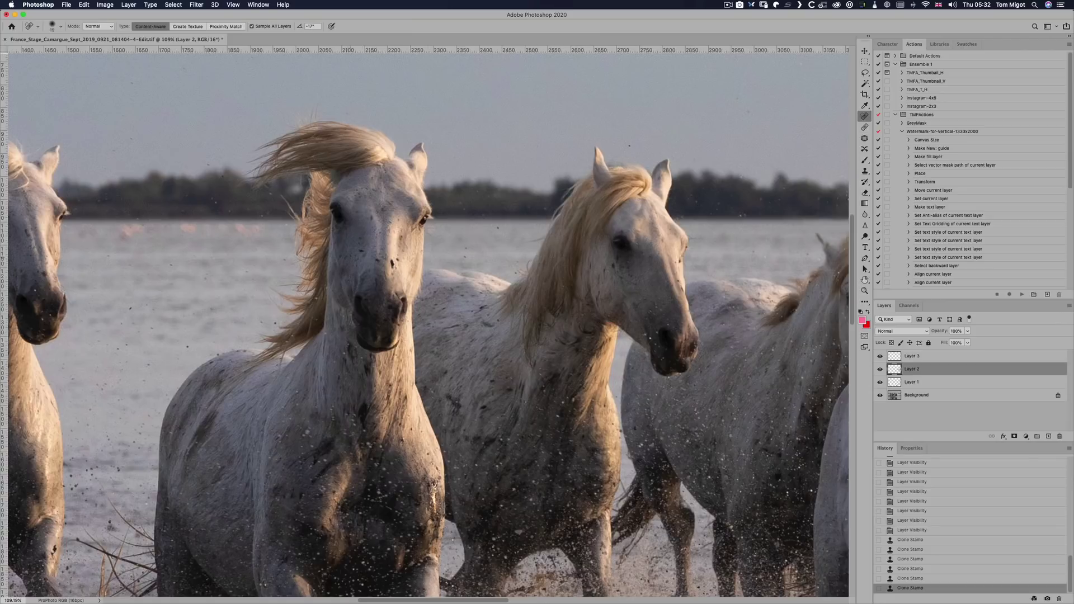
pyautogui.scroll(2, 387, 252)
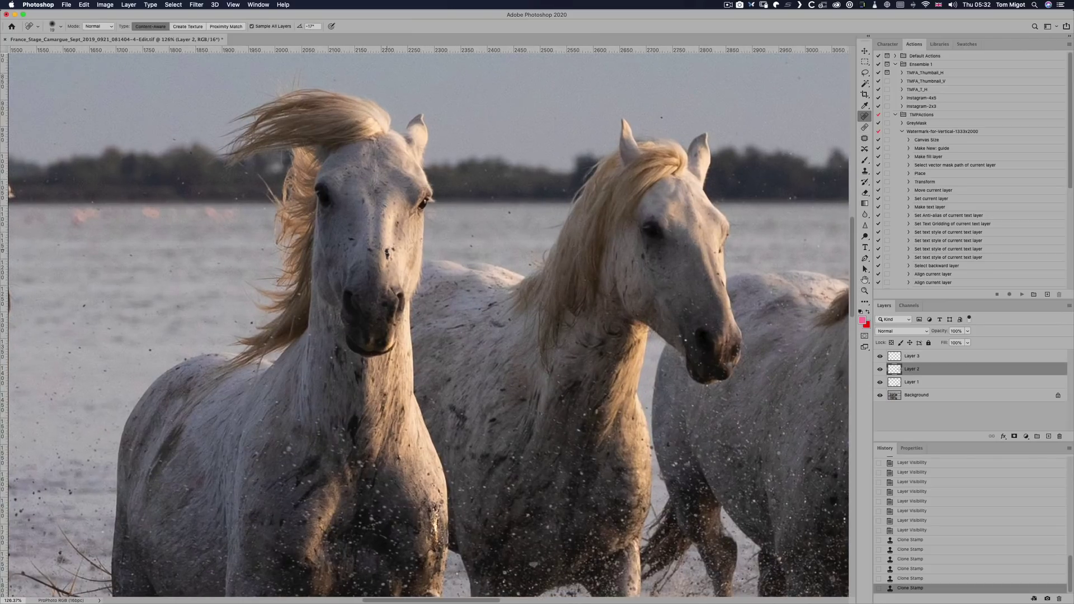
pyautogui.click(388, 254)
pyautogui.click(386, 257)
pyautogui.click(387, 253)
pyautogui.click(388, 246)
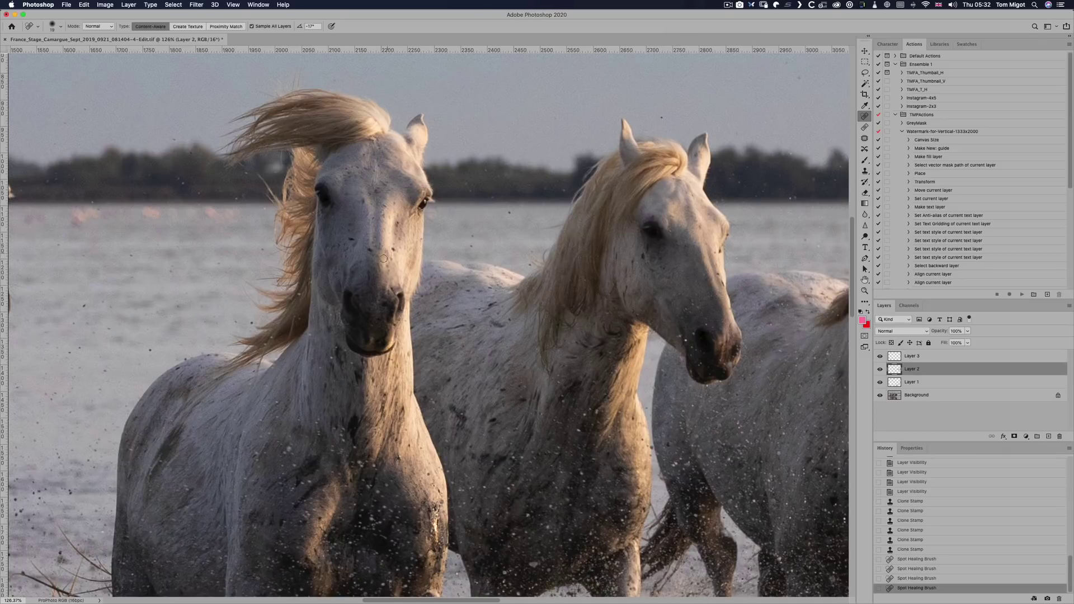
pyautogui.click(386, 254)
pyautogui.click(388, 257)
pyautogui.click(388, 257)
pyautogui.click(354, 241)
pyautogui.click(368, 248)
pyautogui.click(394, 250)
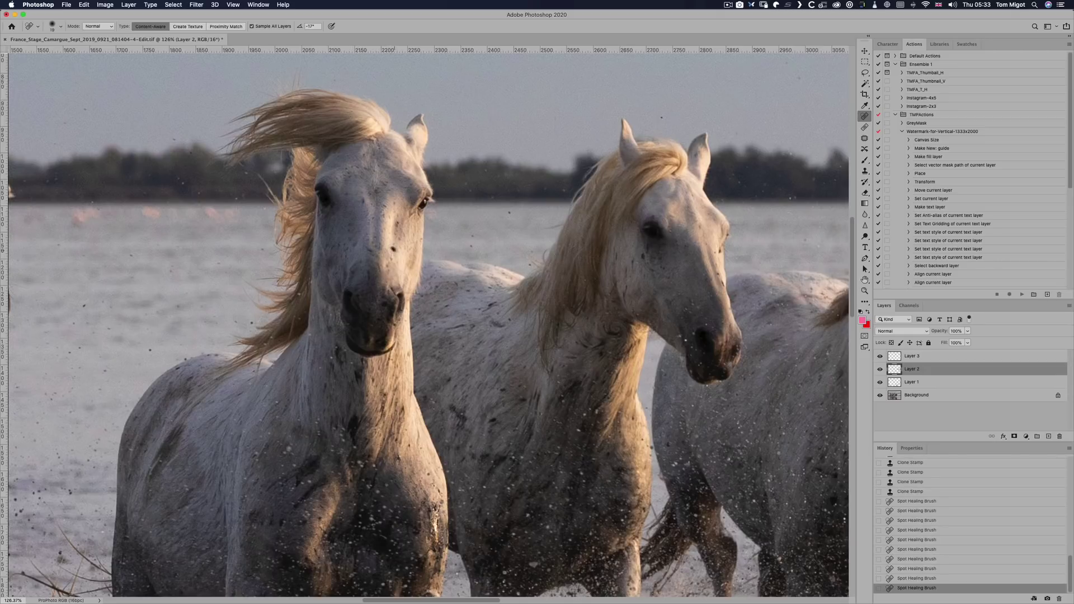
# Step: Spot-heal the dark mark just below the leftmost horse's eye
pyautogui.scroll(-5, 426, 335)
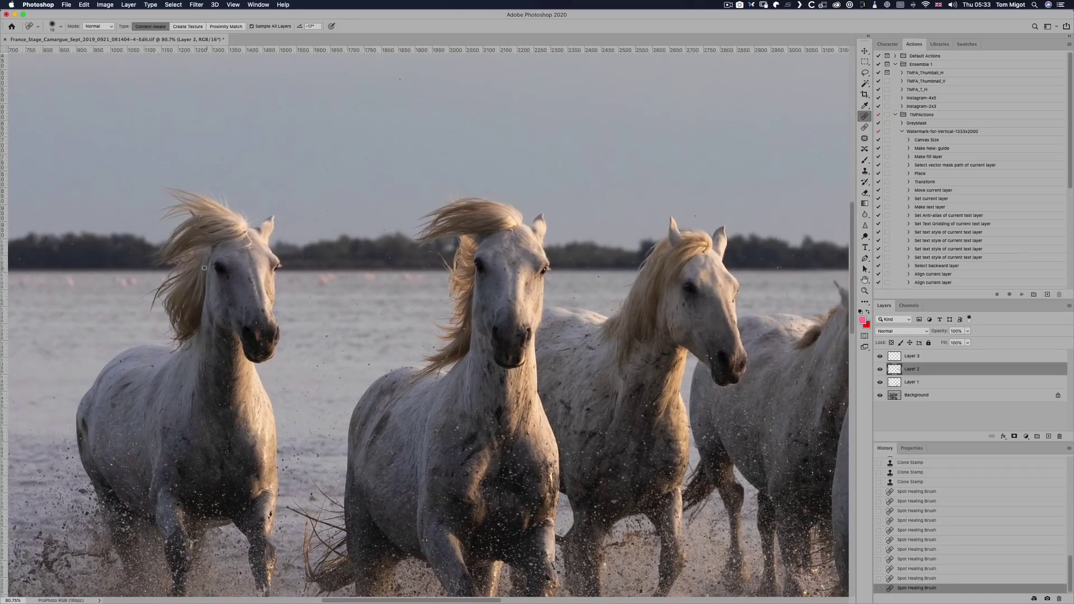
pyautogui.scroll(5, 213, 272)
pyautogui.hscroll(-6, 155, 264)
pyautogui.scroll(1, 156, 264)
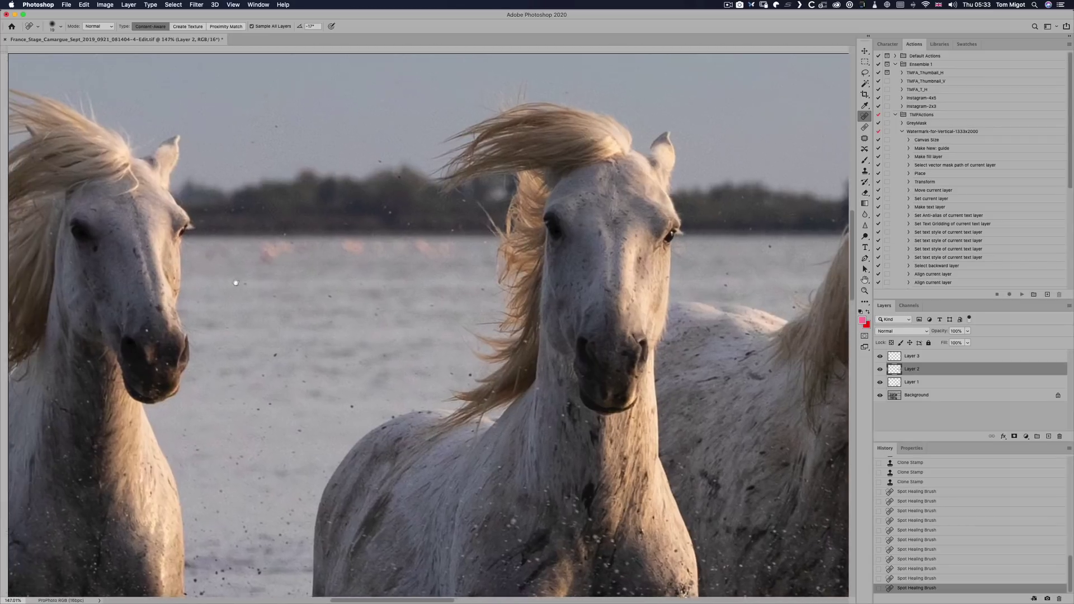
pyautogui.click(227, 282)
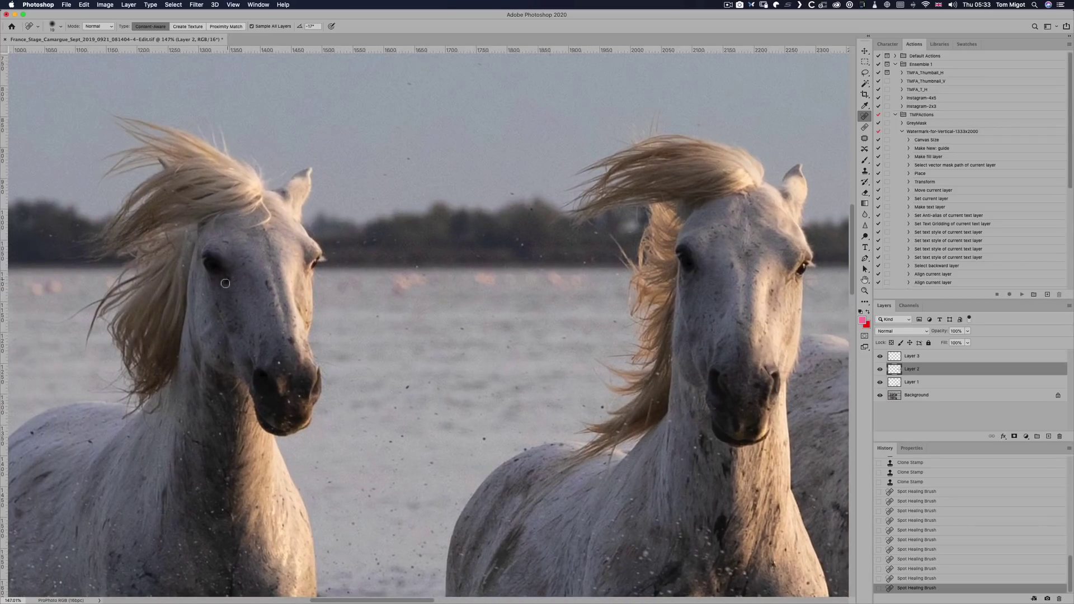
pyautogui.click(225, 285)
# Step: Check the whole retouched photo for remaining marks and save the file
pyautogui.scroll(-3, 353, 285)
pyautogui.moveTo(757, 316); pyautogui.dragTo(505, 314)
pyautogui.hscroll(8, 451, 336)
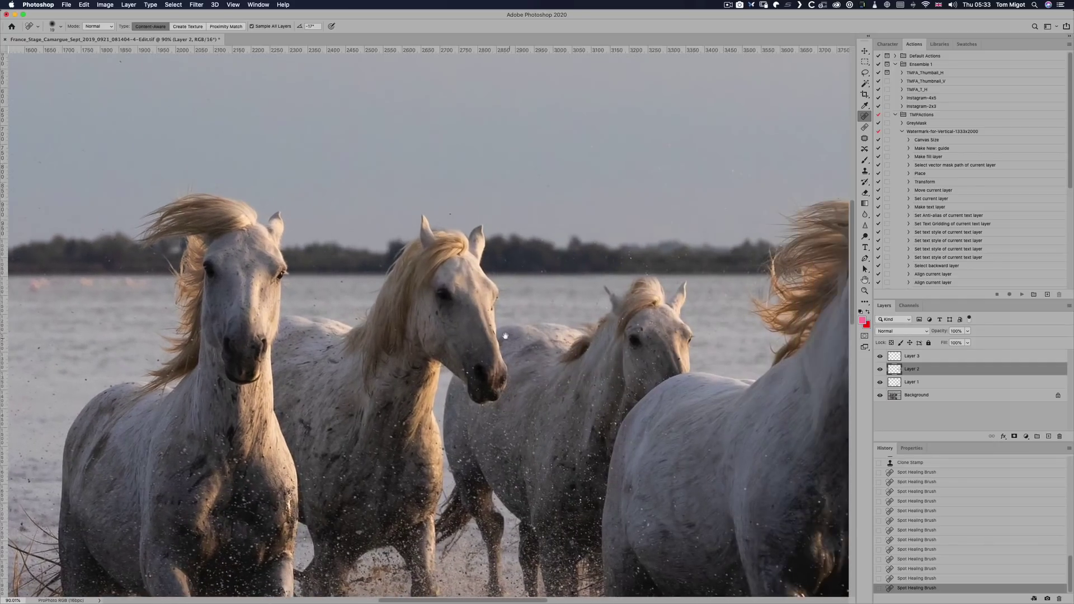
pyautogui.hscroll(5, 455, 346)
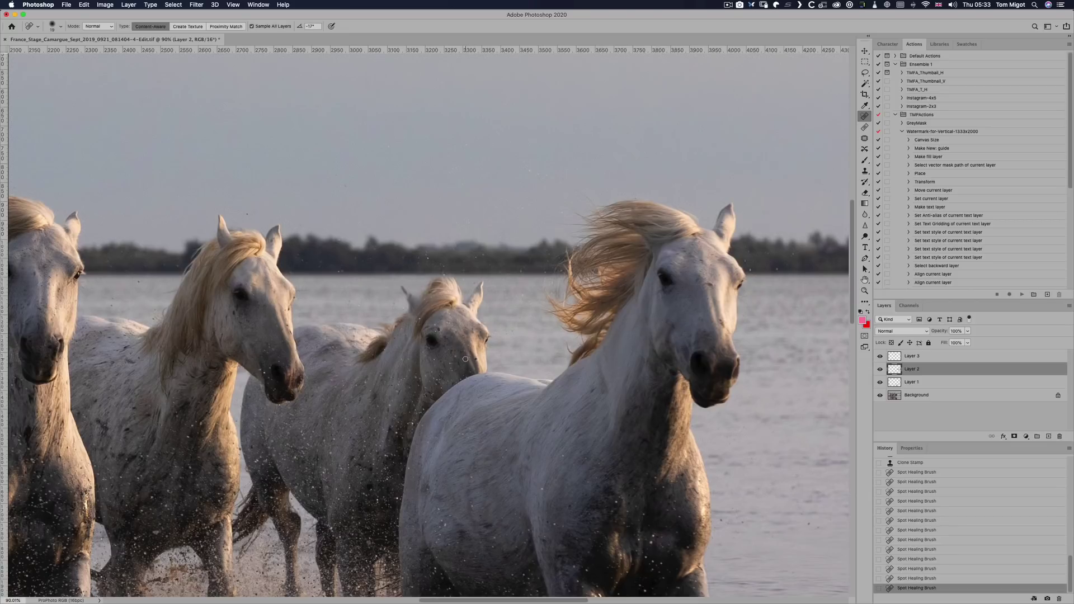
pyautogui.scroll(-5, 476, 356)
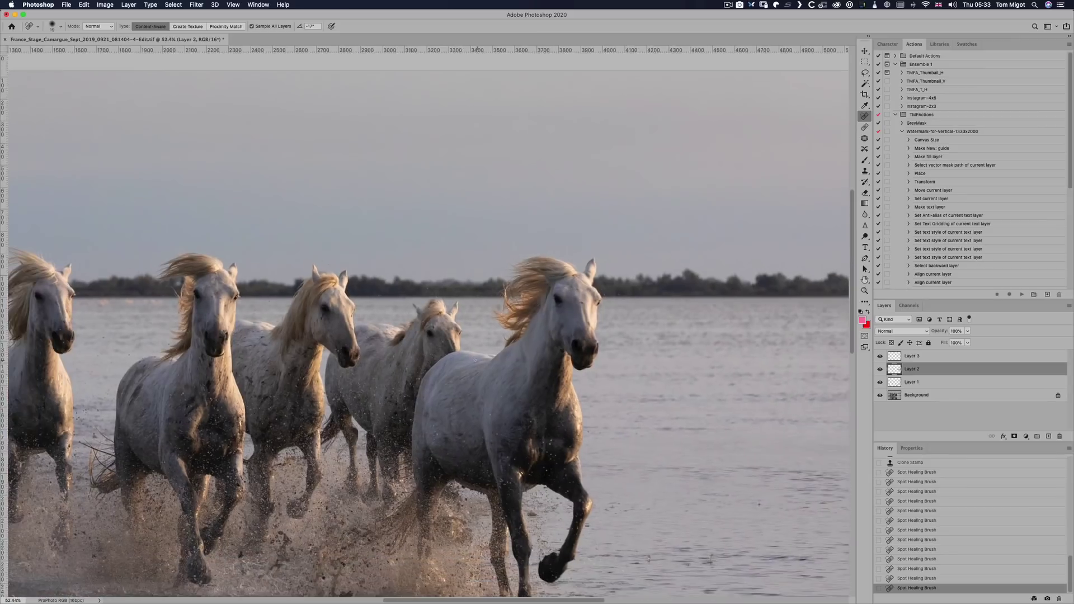
pyautogui.scroll(-2, 484, 356)
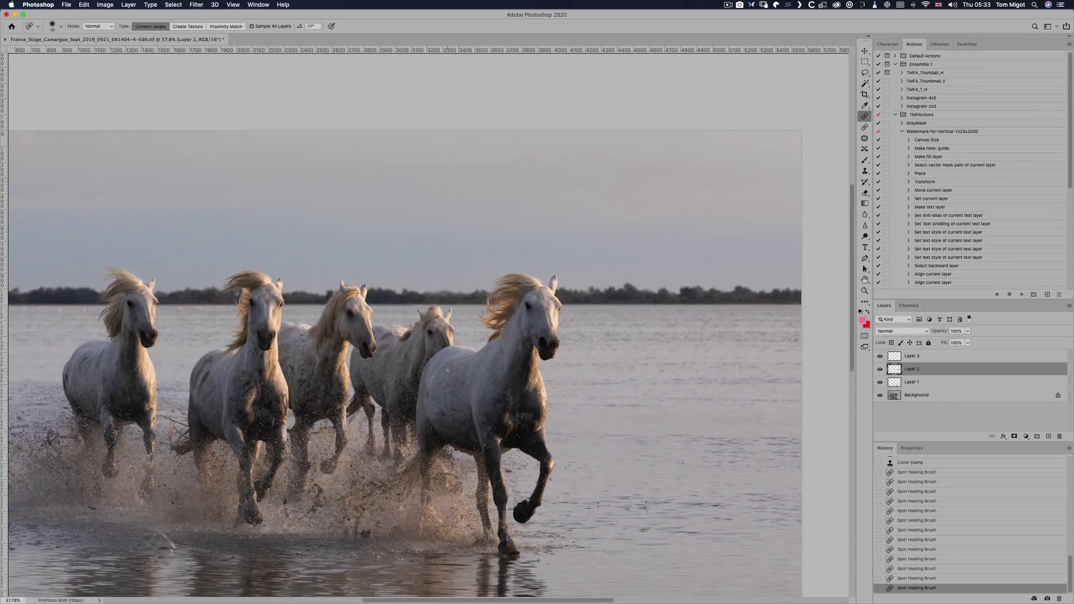
pyautogui.press('super+s')
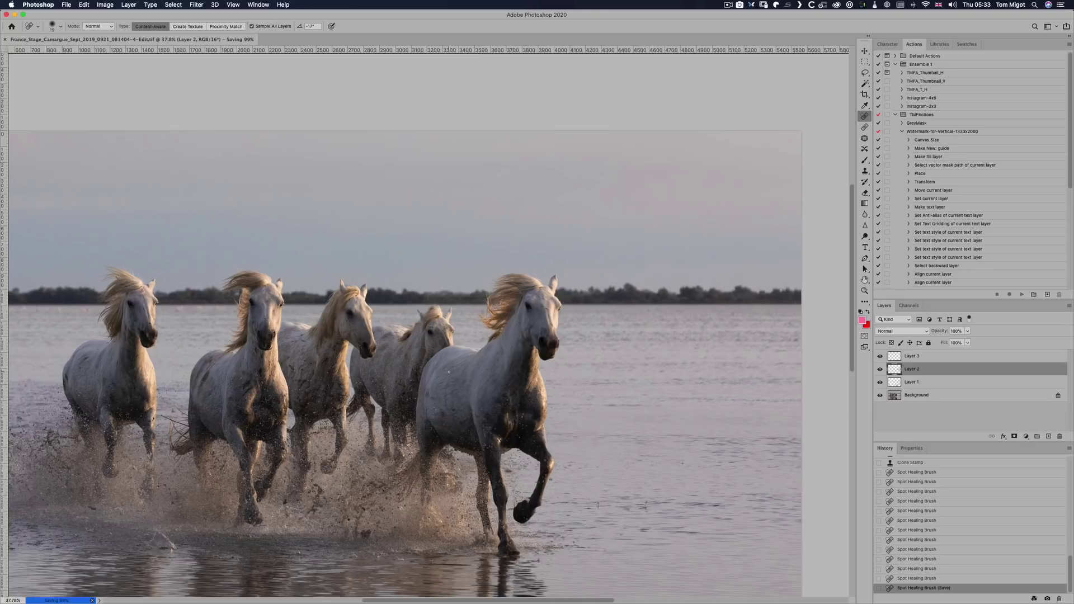
# Step: Switch to Lightroom Classic, compare the retouched Edit.tif with the raw CR2, and inspect the horses at close range
pyautogui.press('super+Tab')
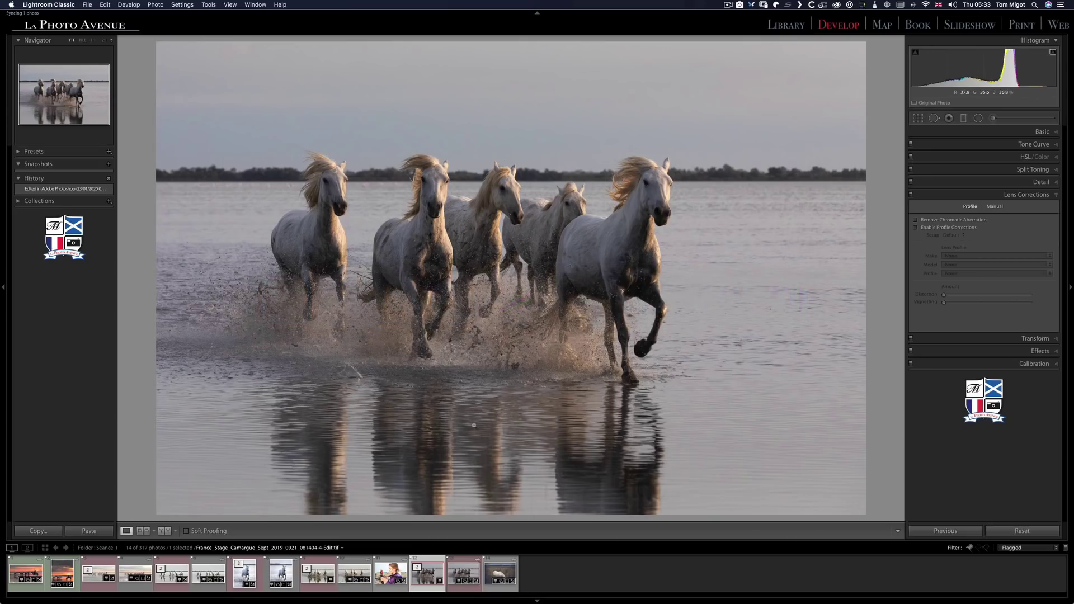
pyautogui.click(460, 561)
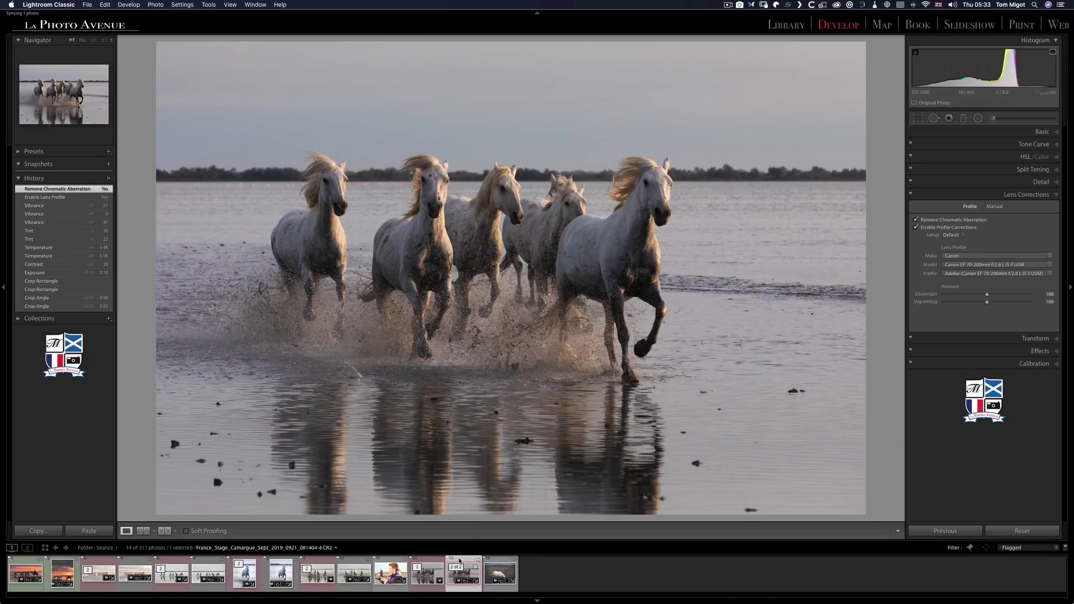
pyautogui.click(433, 562)
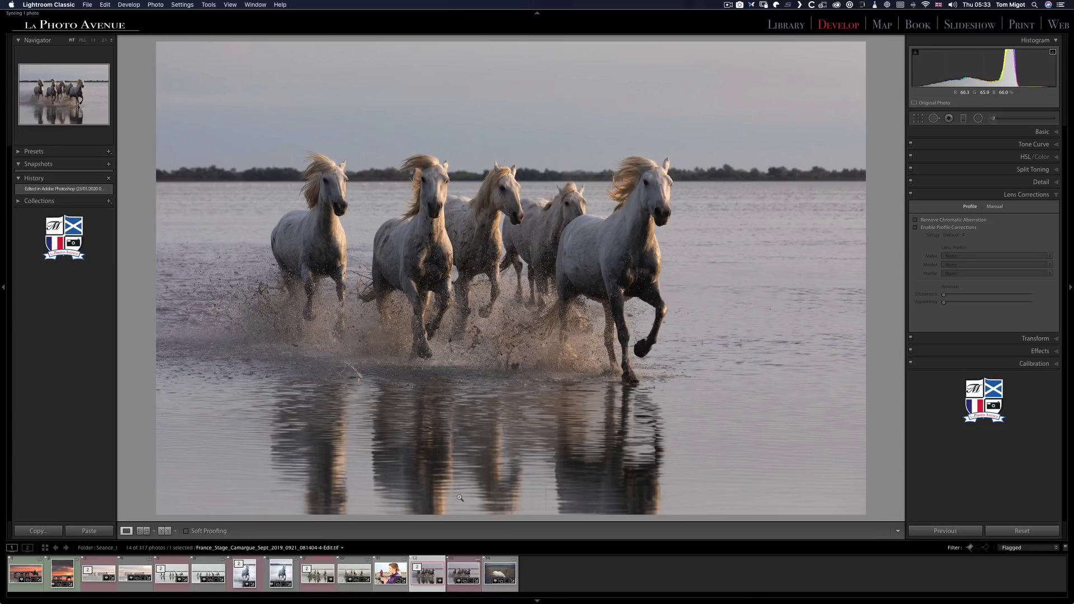
pyautogui.click(563, 208)
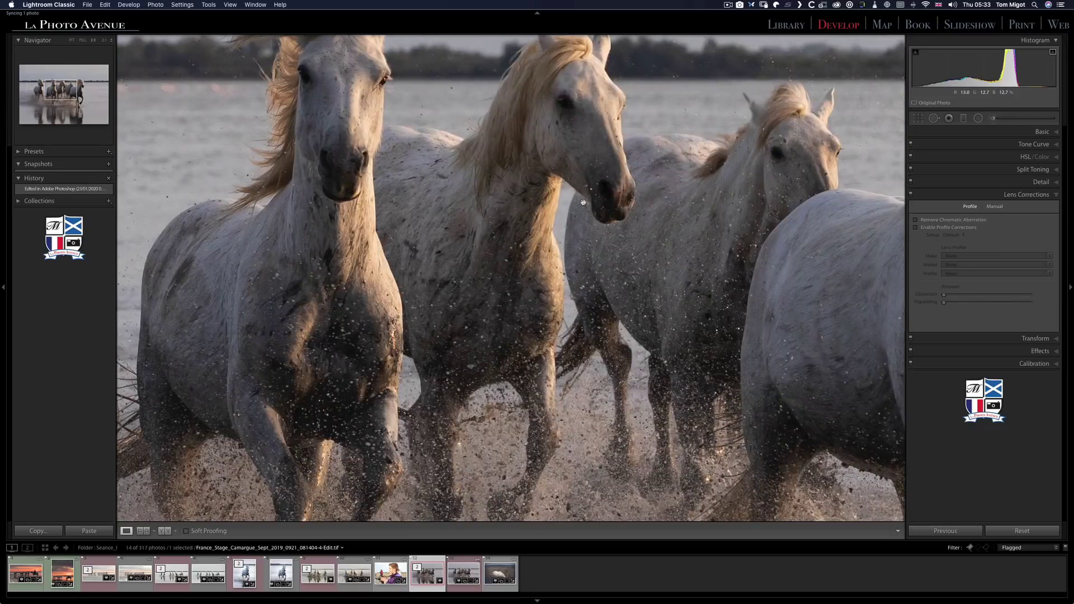
pyautogui.click(655, 220)
# Step: Apply slight sharpening to the retouched TIFF and set its edge masking to 76 using the mask preview
pyautogui.click(1037, 182)
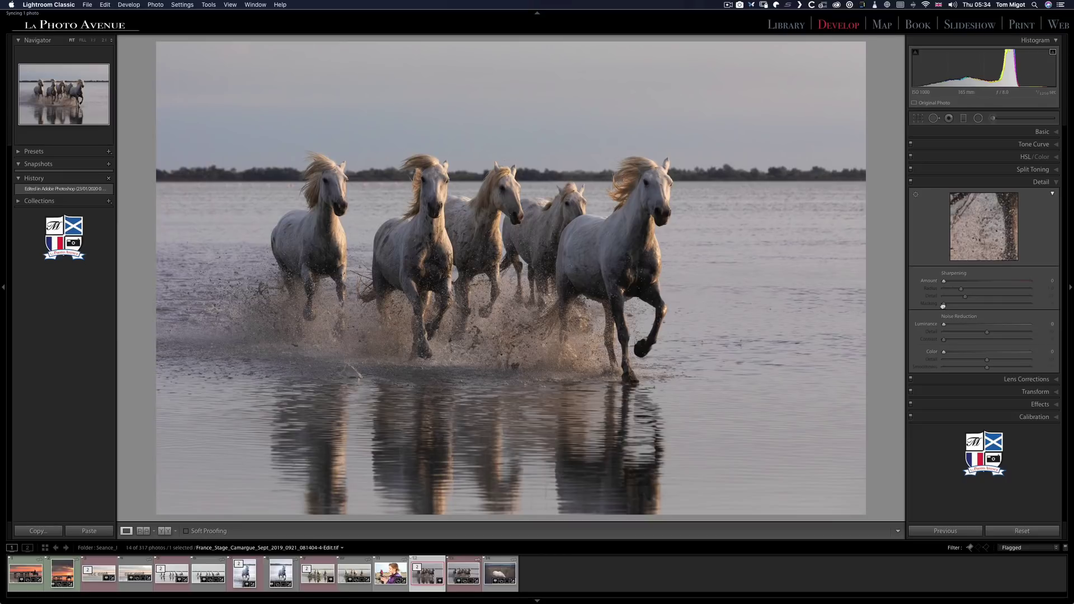
pyautogui.moveTo(944, 281); pyautogui.dragTo(947, 281)
pyautogui.press('alt')
pyautogui.moveTo(944, 304); pyautogui.dragTo(1007, 304)
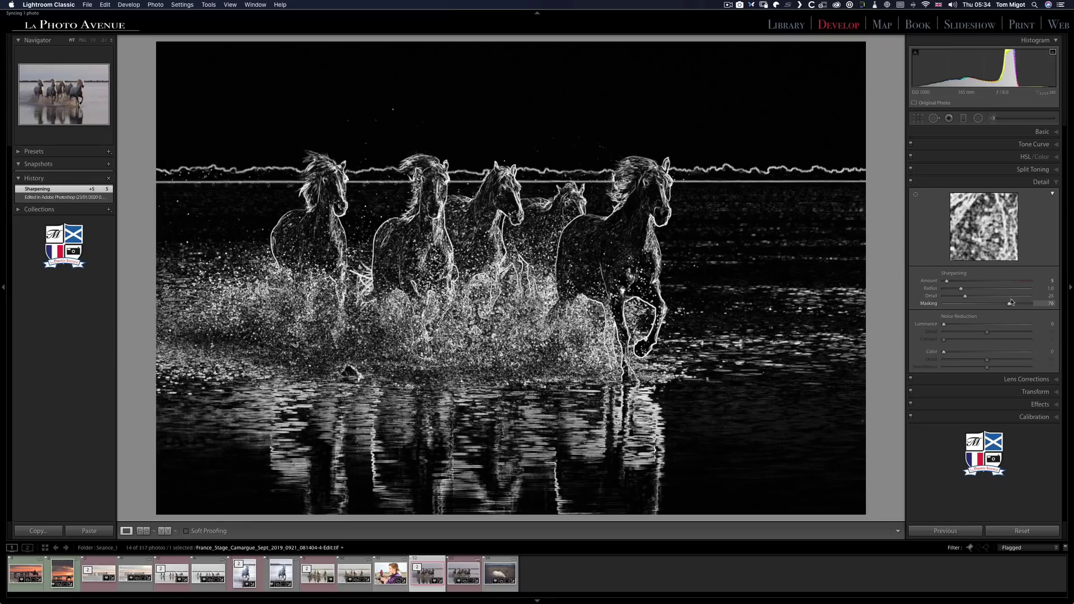
pyautogui.moveTo(1011, 302); pyautogui.dragTo(1010, 303)
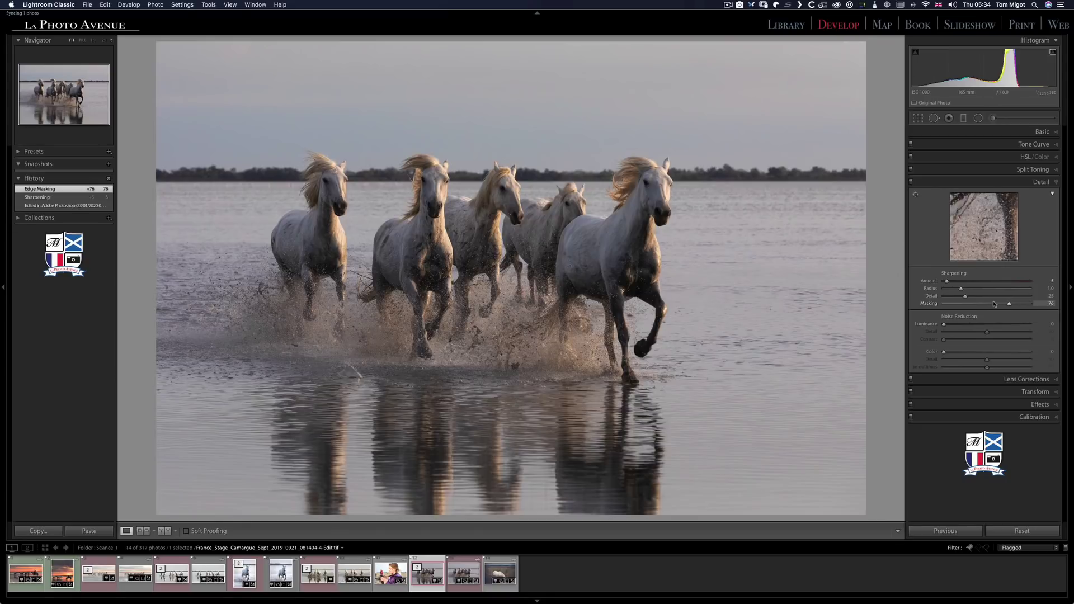
# Step: Inspect the sharpened TIFF's horses at close range and check the raw photo's default sharpening and noise reduction settings
pyautogui.click(554, 241)
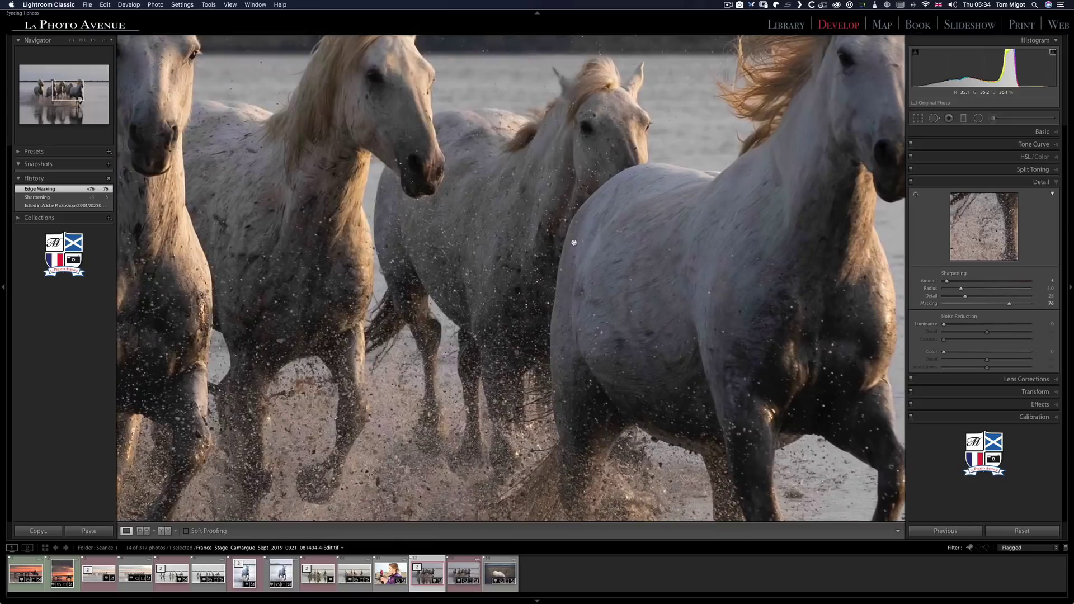
pyautogui.moveTo(651, 270); pyautogui.dragTo(560, 313)
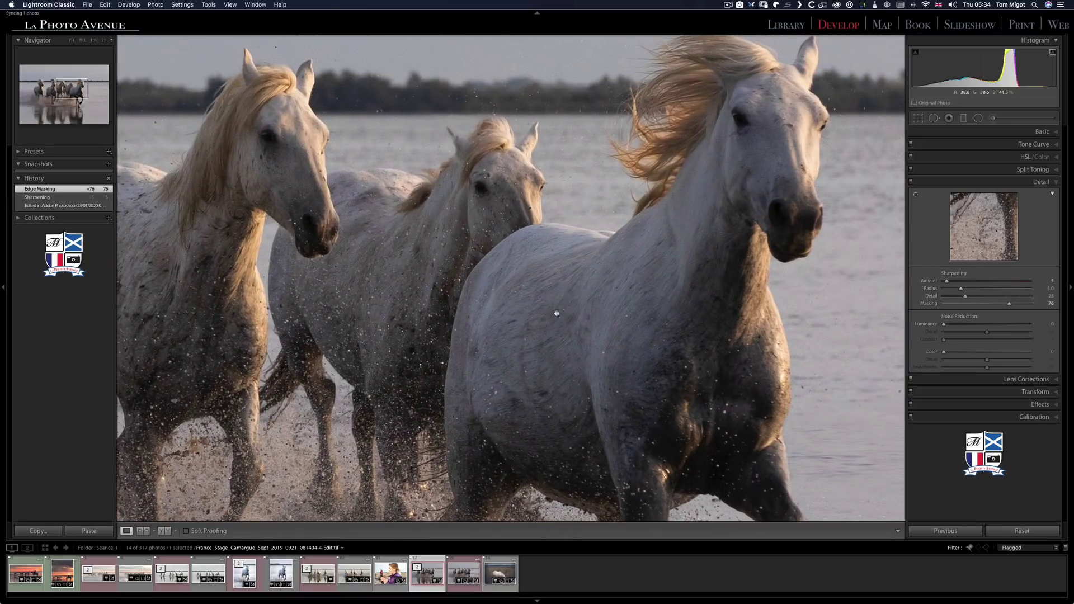
pyautogui.click(466, 566)
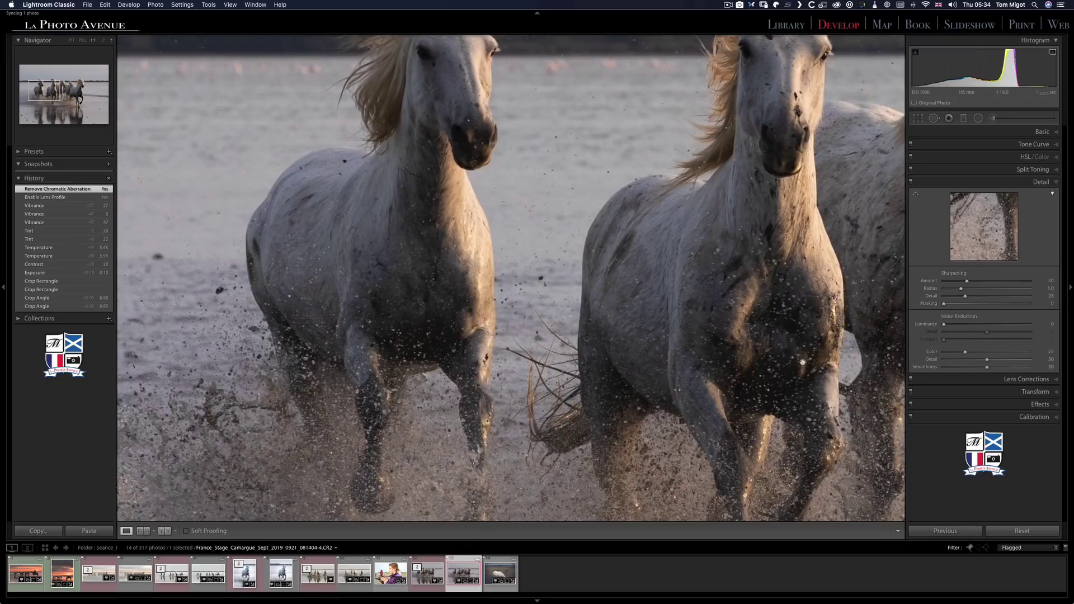
pyautogui.click(433, 562)
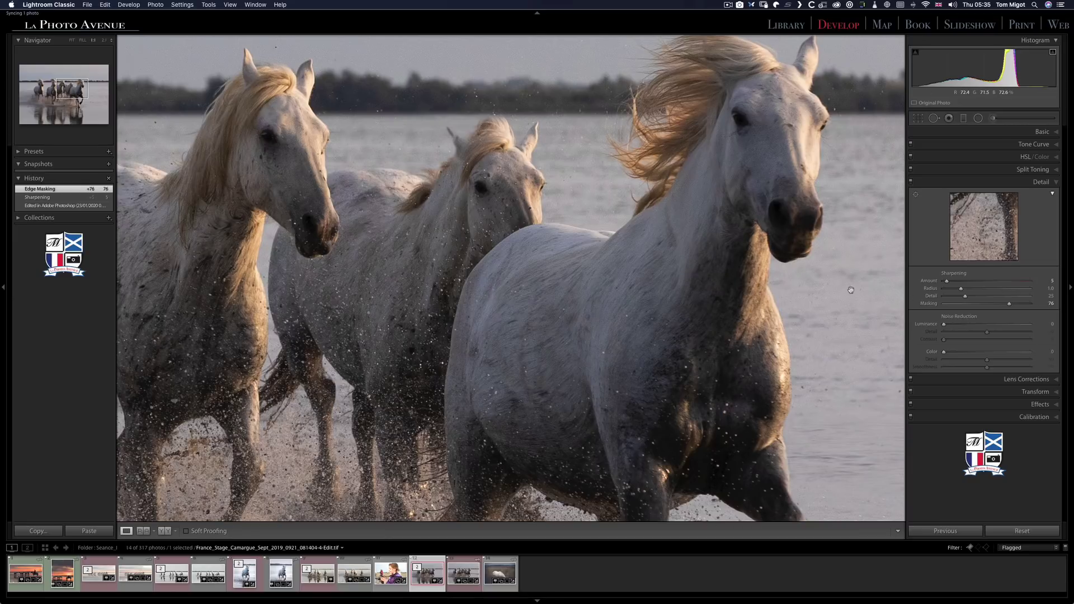
# Step: Raise the TIFF's sharpening amount to 22 while judging the effect in the grayscale preview
pyautogui.press('alt')
pyautogui.moveTo(948, 282); pyautogui.dragTo(952, 282)
pyautogui.moveTo(579, 285); pyautogui.dragTo(684, 305)
pyautogui.press('alt')
pyautogui.moveTo(953, 283); pyautogui.dragTo(959, 287)
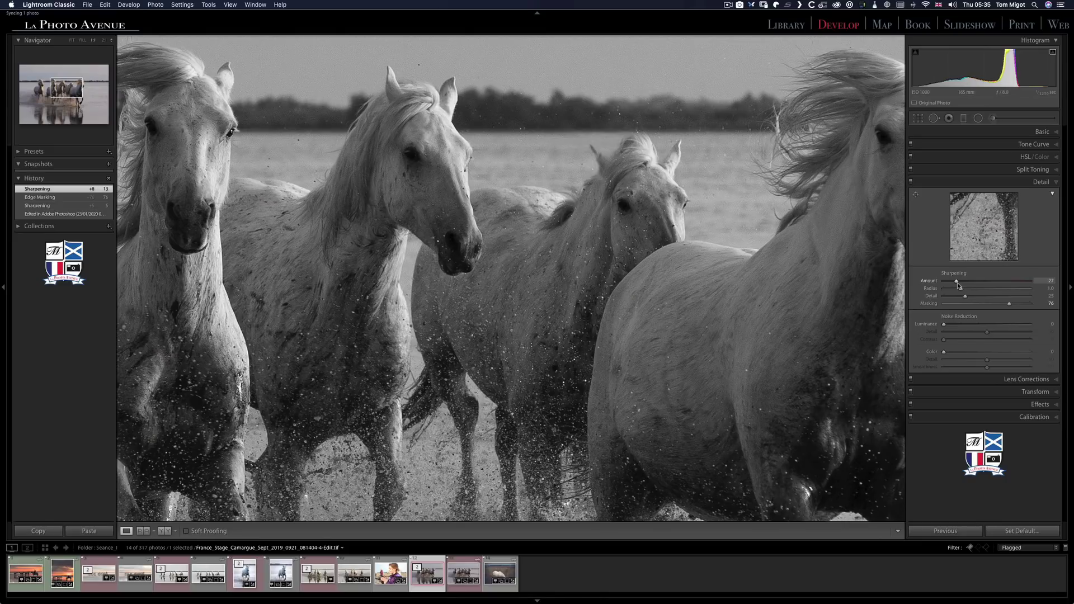
pyautogui.moveTo(958, 286); pyautogui.dragTo(957, 286)
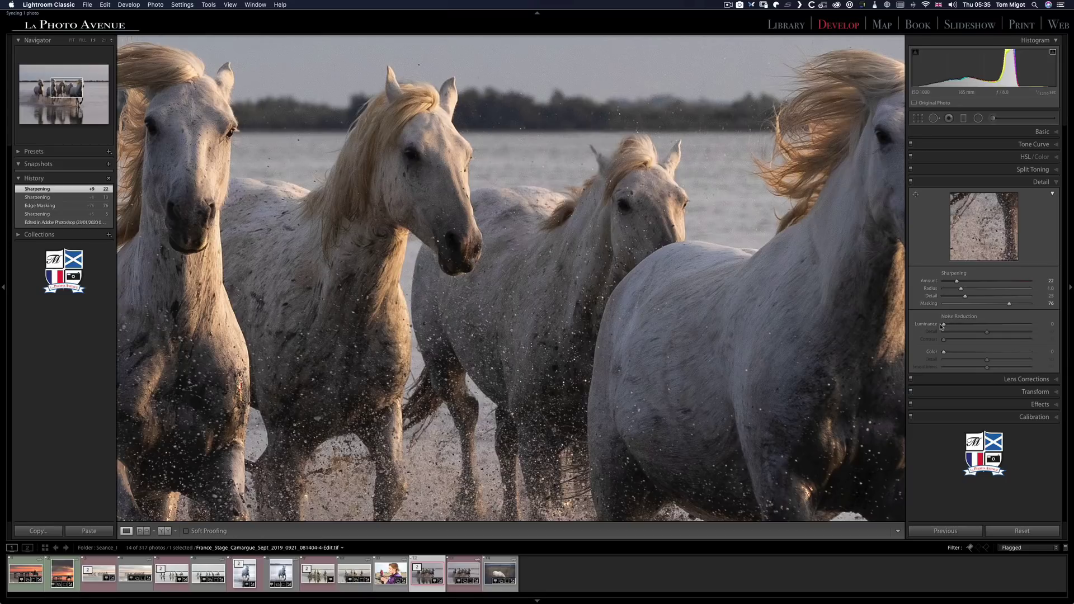
# Step: Set luminance noise reduction to 7 and compare it with the preceding sharpening state in the edit history
pyautogui.moveTo(942, 326); pyautogui.dragTo(945, 328)
pyautogui.moveTo(946, 326); pyautogui.dragTo(951, 326)
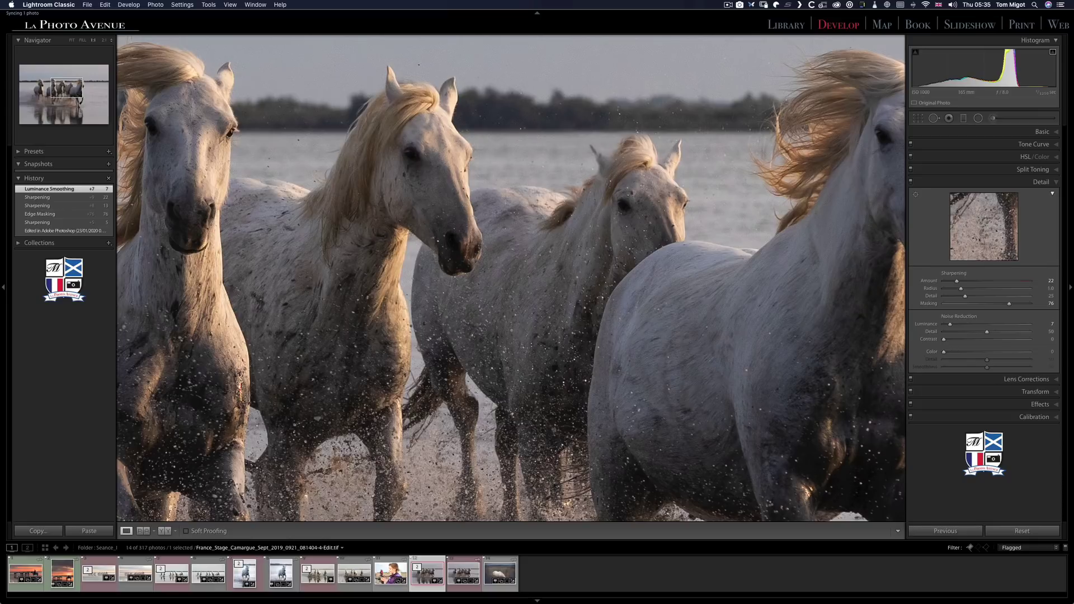
pyautogui.click(54, 199)
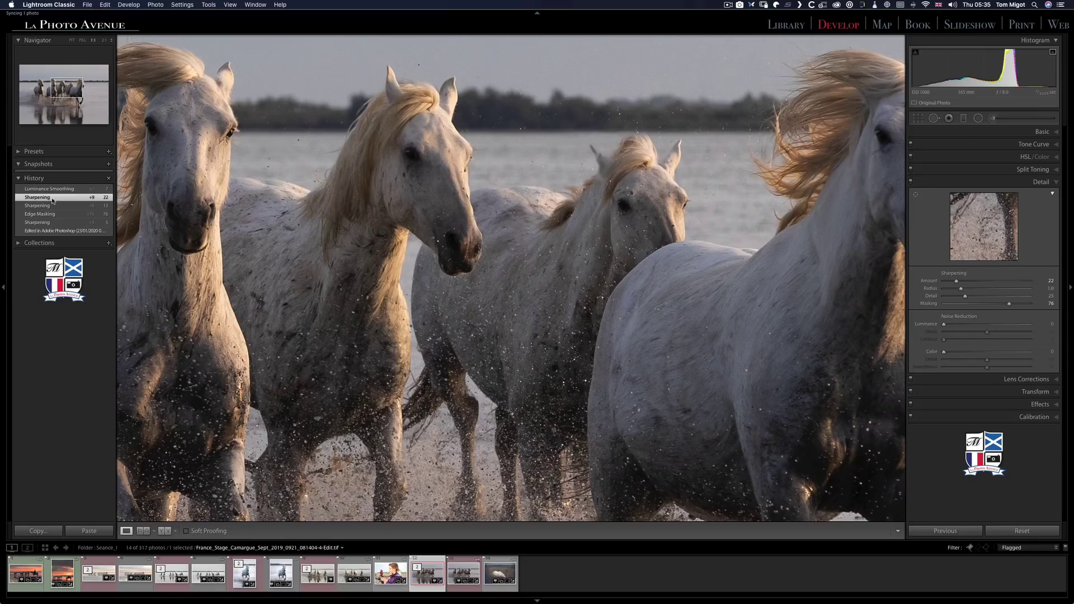
pyautogui.click(60, 190)
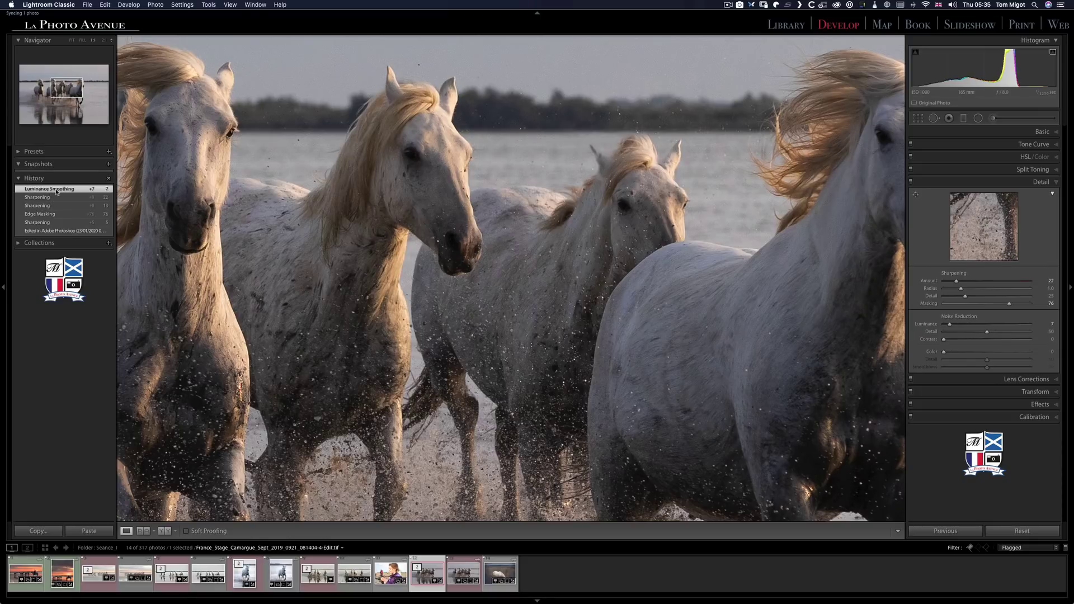
# Step: View the finished photo full screen and compare it with the original version before retouching
pyautogui.click(593, 280)
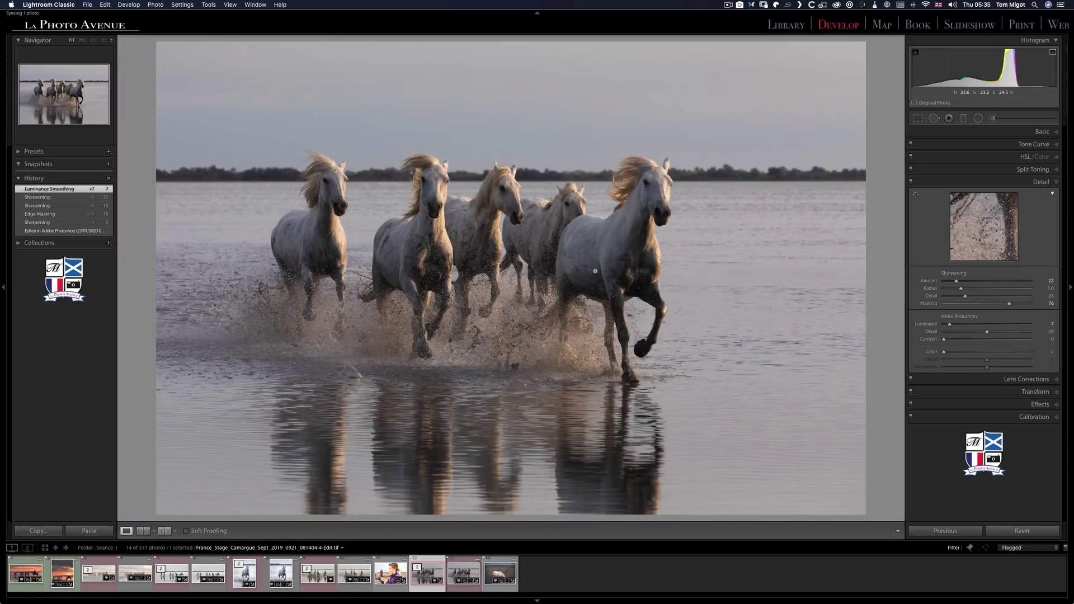
pyautogui.press('e')
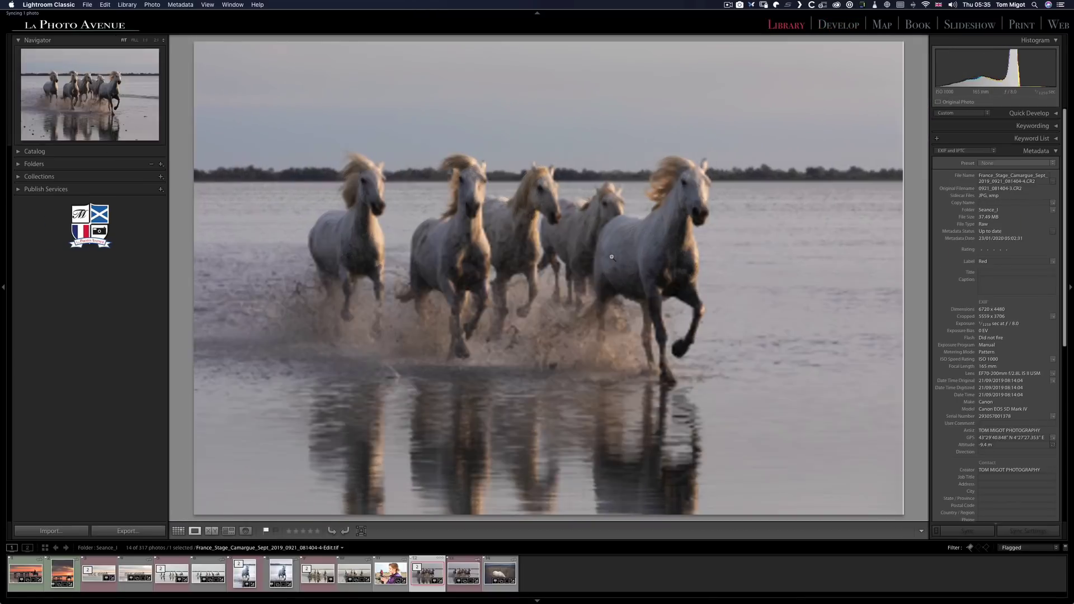
pyautogui.press('f')
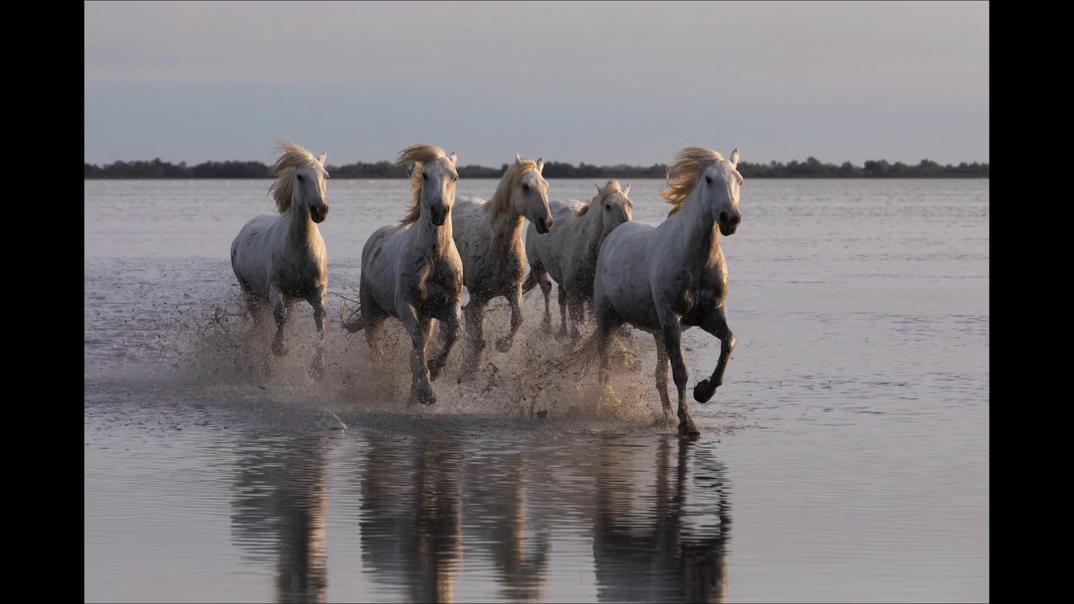
pyautogui.press('\\')
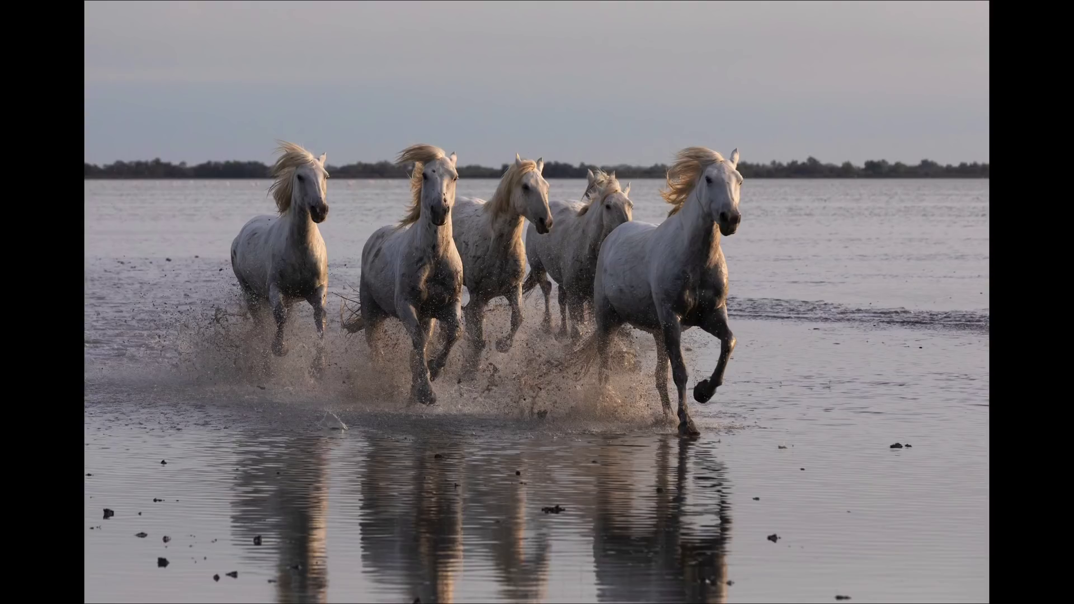
# Step: Switch the full-screen view back to the retouched version of the horse photo
pyautogui.press('\\')
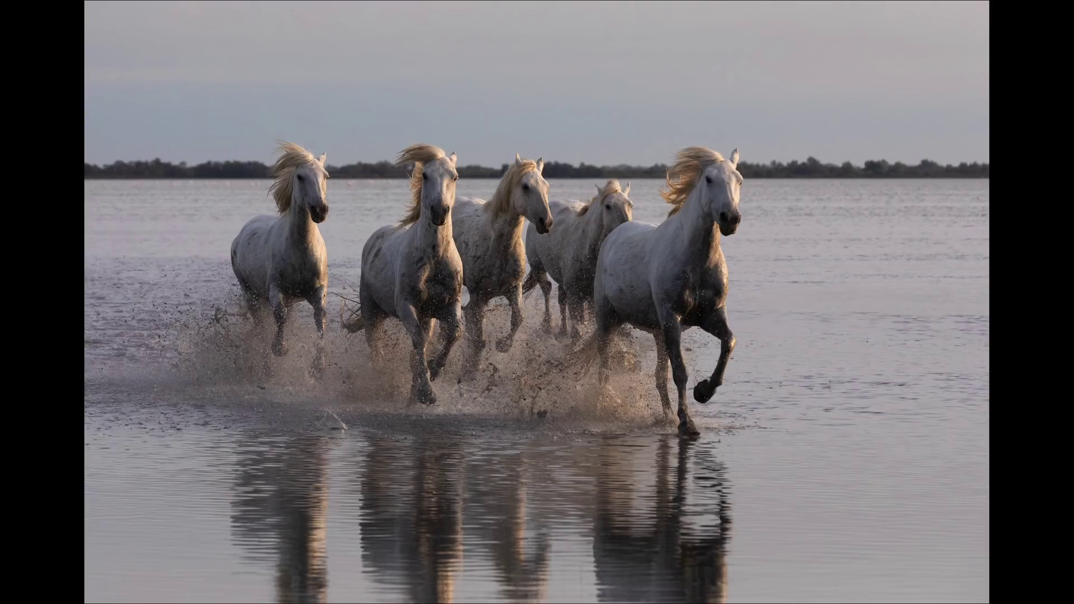
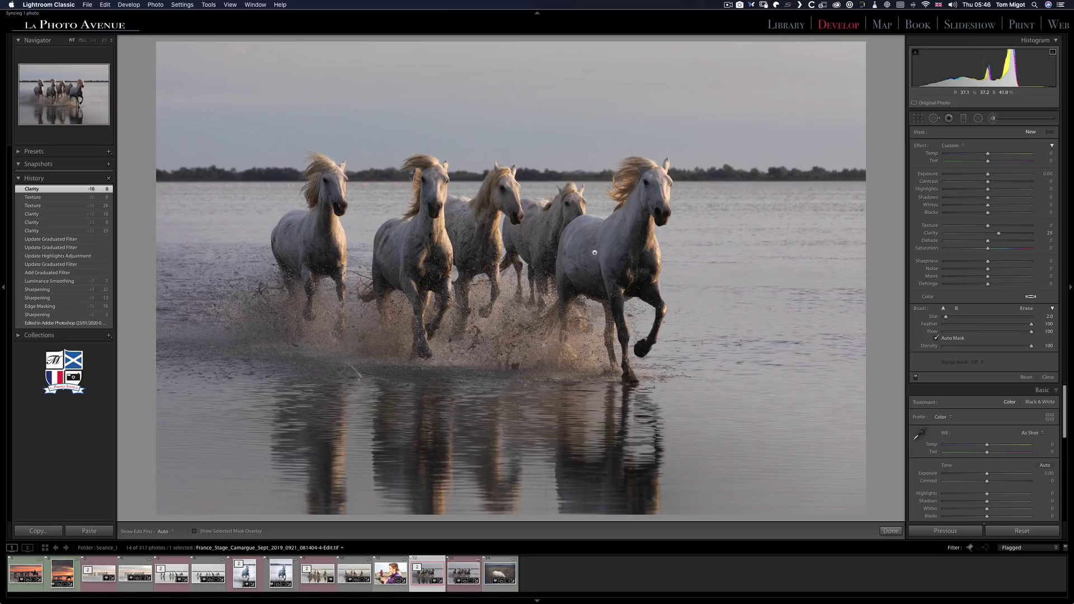
# Step: Paint an auto-masked Adjustment Brush area with clarity 25 over the horses and splashes, with the mask overlay shown
pyautogui.press('o')
pyautogui.scroll(2, 566, 244)
pyautogui.scroll(-3, 572, 242)
pyautogui.scroll(-3, 571, 242)
pyautogui.scroll(-1, 582, 239)
pyautogui.scroll(2, 581, 240)
pyautogui.press('h')
pyautogui.moveTo(584, 249)
pyautogui.mouseDown()
pyautogui.moveTo(614, 262)
pyautogui.moveTo(628, 243)
pyautogui.moveTo(648, 174)
pyautogui.moveTo(625, 176)
pyautogui.moveTo(637, 194)
pyautogui.moveTo(655, 190)
pyautogui.moveTo(637, 228)
pyautogui.moveTo(646, 262)
pyautogui.moveTo(642, 238)
pyautogui.moveTo(644, 261)
pyautogui.moveTo(625, 279)
pyautogui.moveTo(570, 278)
pyautogui.moveTo(568, 225)
pyautogui.moveTo(628, 237)
pyautogui.moveTo(583, 233)
pyautogui.moveTo(628, 219)
pyautogui.moveTo(576, 228)
pyautogui.moveTo(605, 233)
pyautogui.moveTo(565, 222)
pyautogui.moveTo(573, 197)
pyautogui.moveTo(526, 211)
pyautogui.moveTo(513, 240)
pyautogui.moveTo(526, 228)
pyautogui.moveTo(565, 242)
pyautogui.moveTo(543, 273)
pyautogui.moveTo(545, 264)
pyautogui.moveTo(576, 306)
pyautogui.moveTo(618, 283)
pyautogui.moveTo(615, 313)
pyautogui.moveTo(576, 353)
pyautogui.moveTo(593, 364)
pyautogui.moveTo(526, 347)
pyautogui.moveTo(498, 319)
pyautogui.moveTo(487, 347)
pyautogui.moveTo(478, 325)
pyautogui.moveTo(447, 313)
pyautogui.moveTo(478, 246)
pyautogui.moveTo(434, 242)
pyautogui.moveTo(455, 264)
pyautogui.moveTo(442, 316)
pyautogui.moveTo(423, 343)
pyautogui.moveTo(392, 352)
pyautogui.moveTo(437, 179)
pyautogui.moveTo(235, 302)
pyautogui.mouseUp()
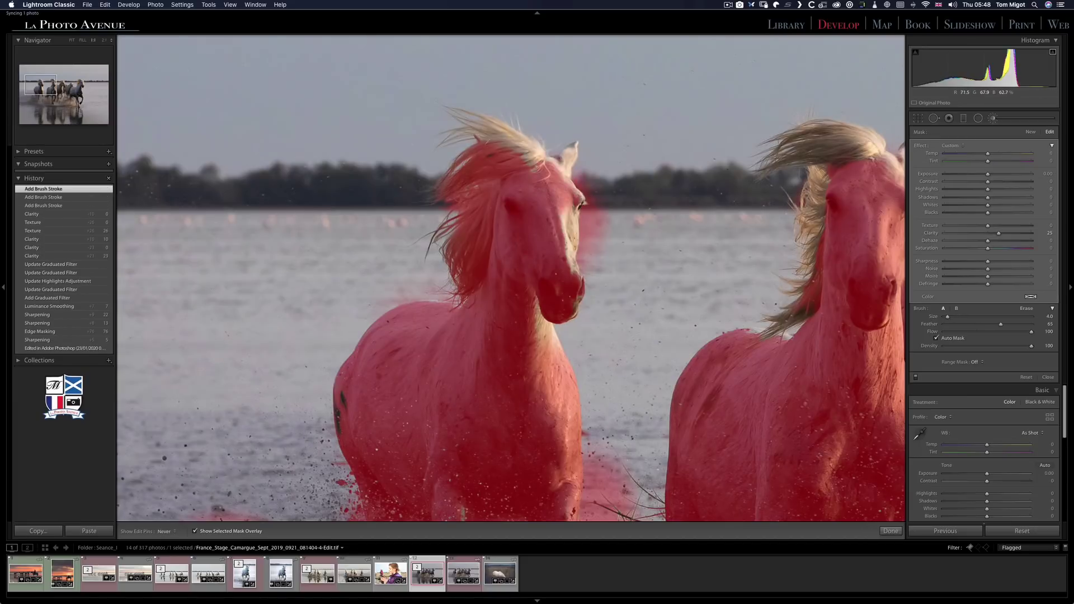
# Step: Extend the brush mask over the horses' manes and heads, check it on the whole photo, and hide the overlay
pyautogui.moveTo(481, 123); pyautogui.dragTo(571, 268)
pyautogui.moveTo(492, 112); pyautogui.dragTo(528, 297)
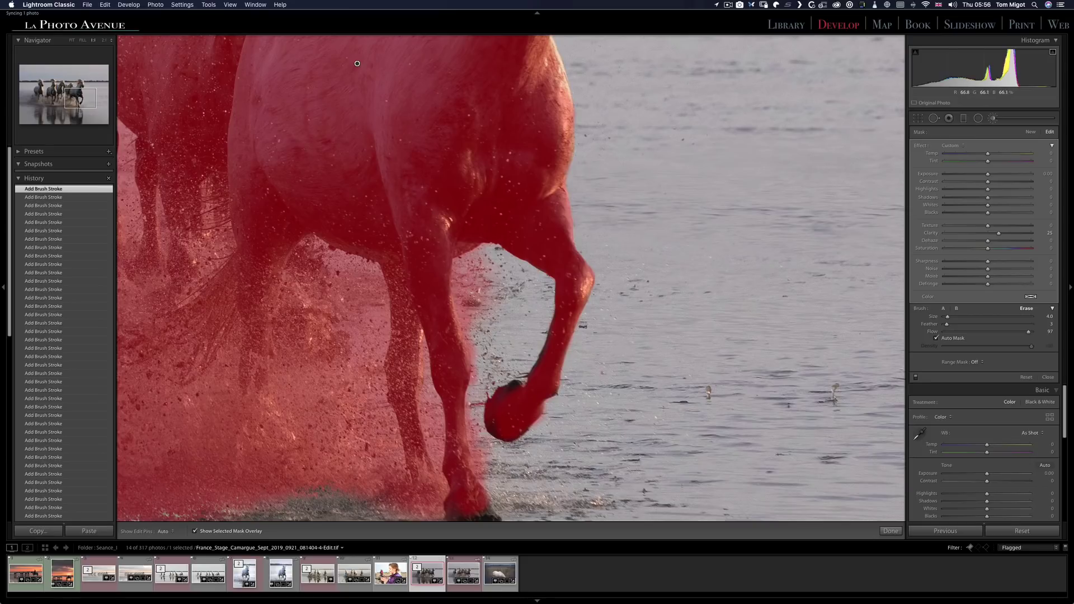
pyautogui.moveTo(65, 91); pyautogui.dragTo(40, 79)
pyautogui.click(71, 40)
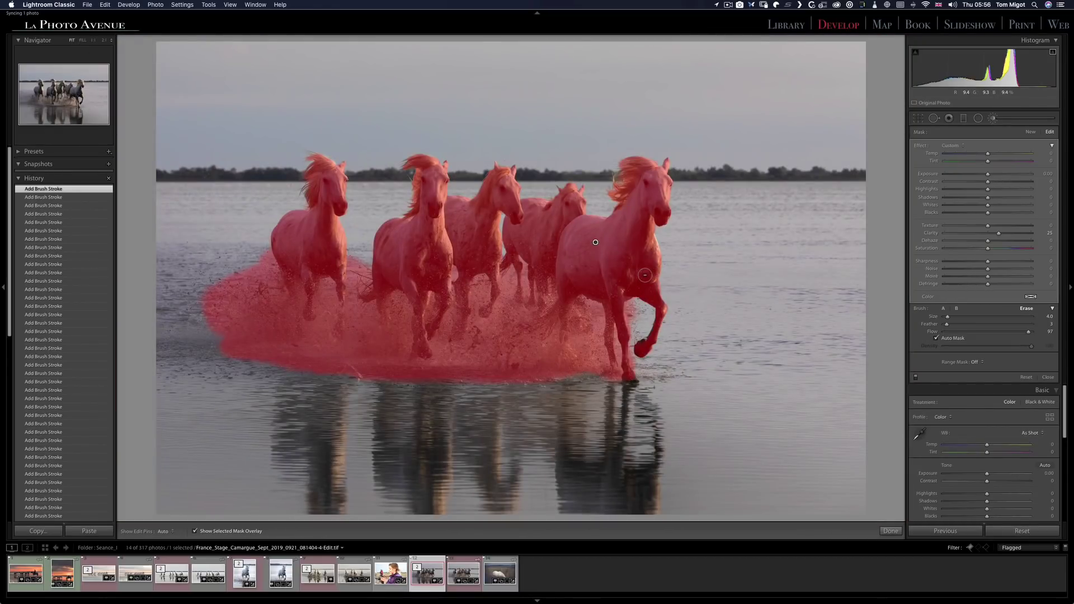
pyautogui.press('o')
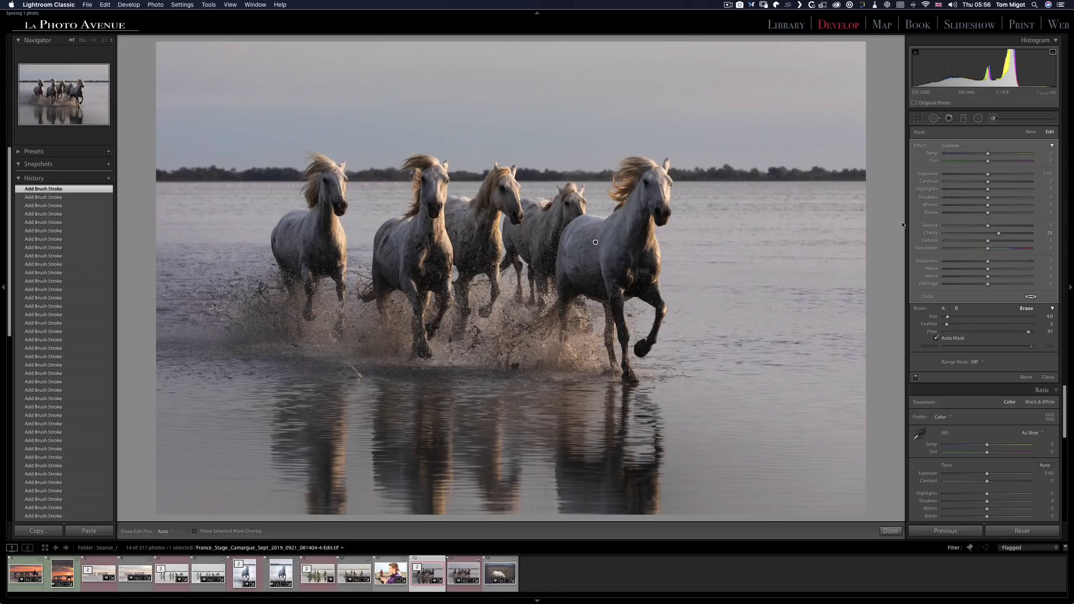
# Step: Compare clarity states of the horses' brush mask through undo and redo, and set its clarity to 19
pyautogui.press('super+z')
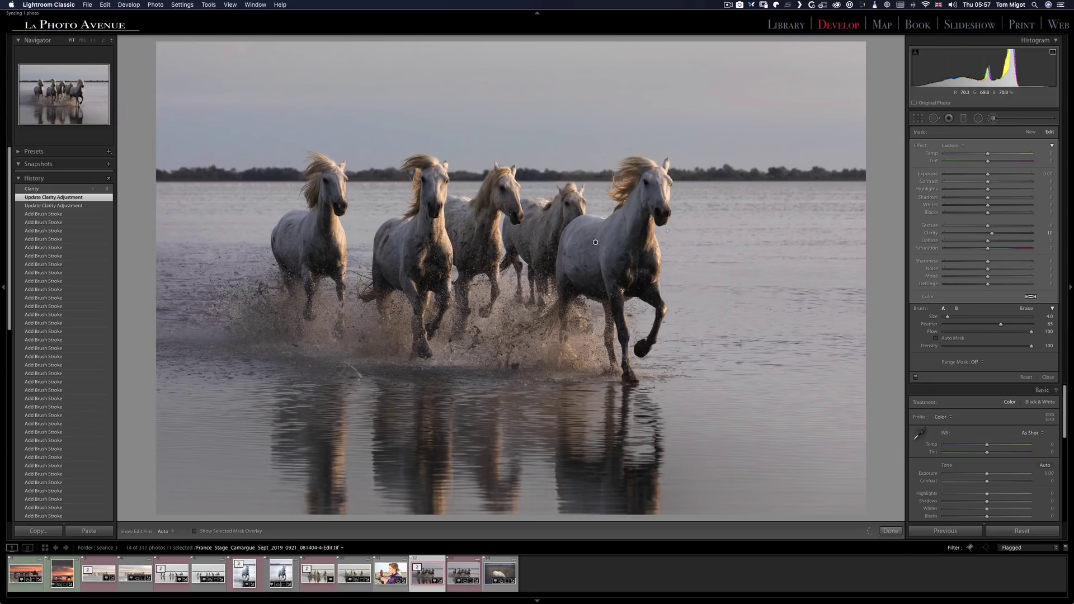
pyautogui.press('super+shift+z')
pyautogui.press('super+shift+z')
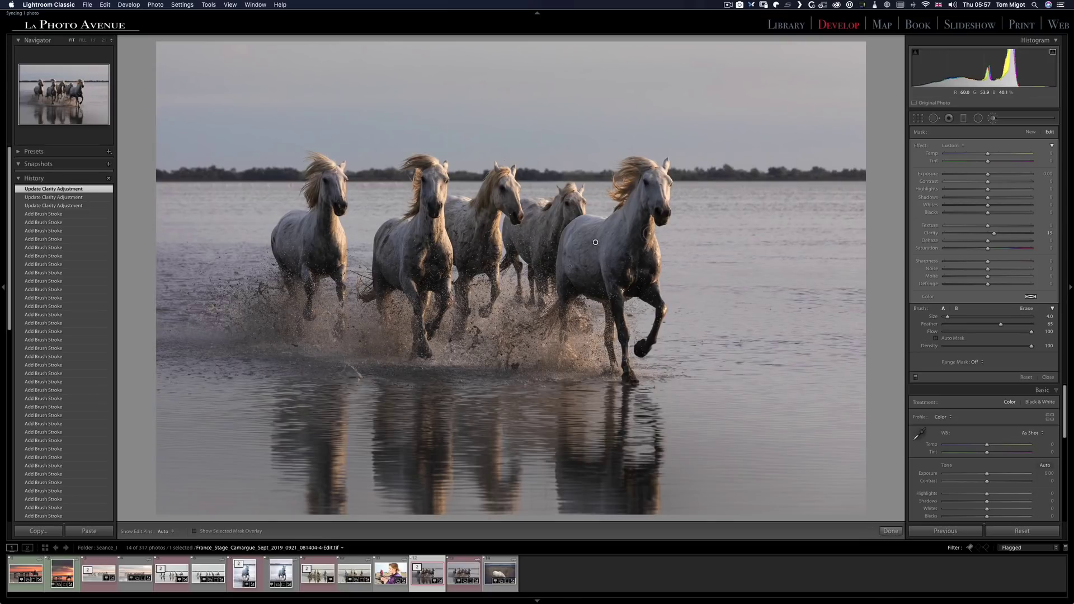
pyautogui.press('Up')
pyautogui.press('Up')
# Step: Set the horses mask's shadows to 13 and texture to 29, judging the coats at close range
pyautogui.press('z')
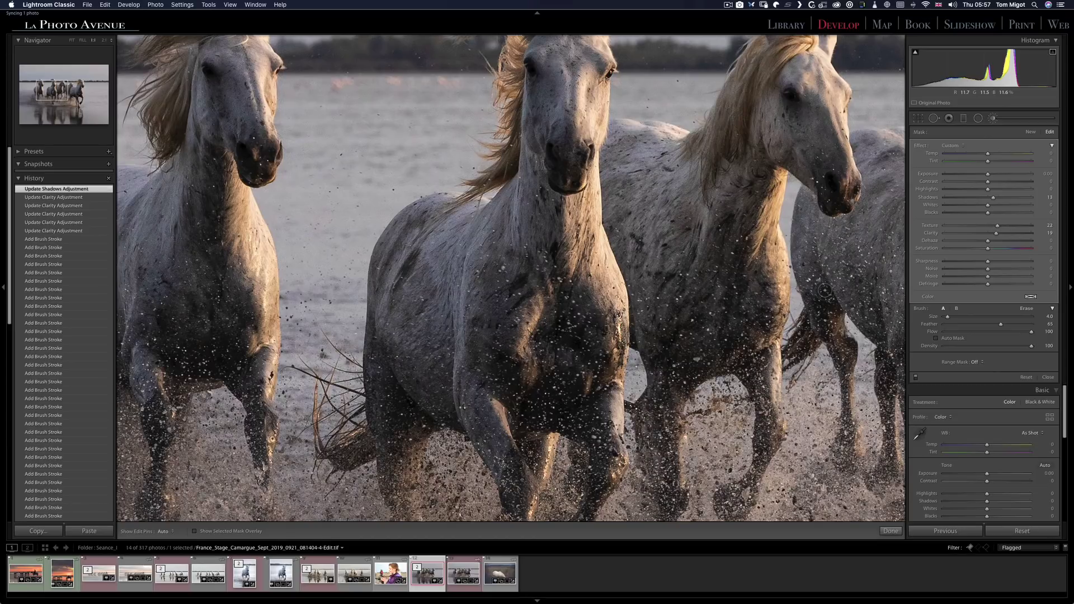
pyautogui.moveTo(1005, 225); pyautogui.dragTo(997, 226)
pyautogui.click(72, 40)
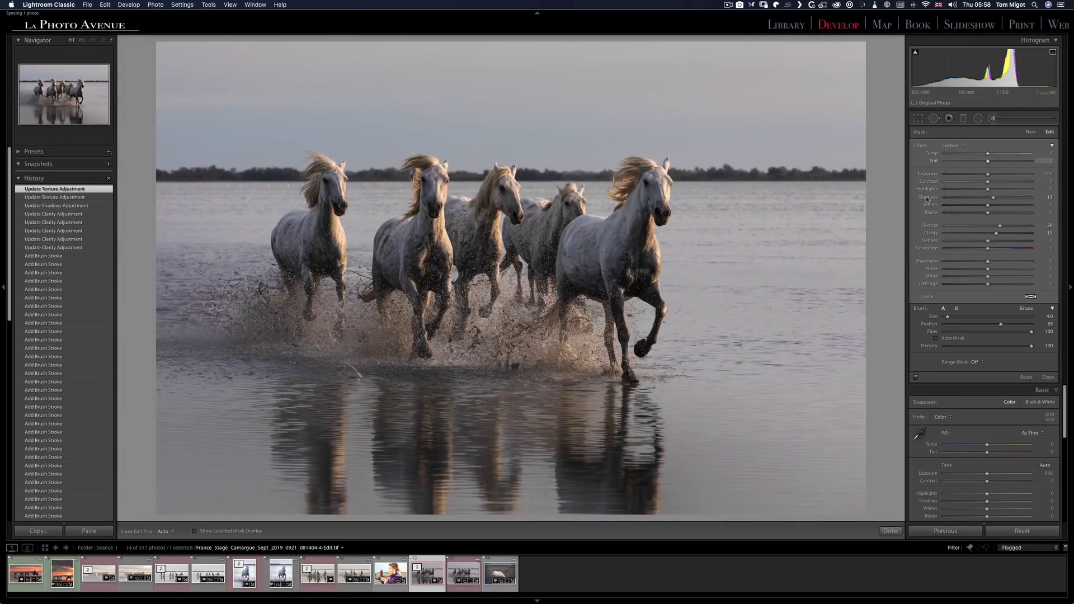
# Step: Compare the photo with the brush adjustments switched off and on, and review it full screen
pyautogui.click(916, 378)
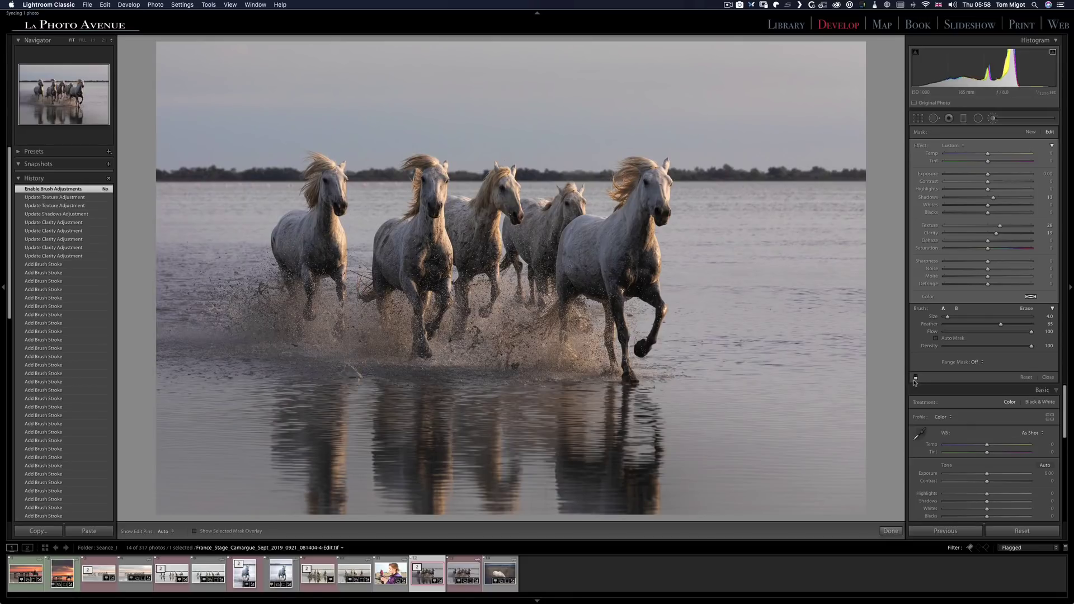
pyautogui.click(916, 379)
pyautogui.click(917, 378)
pyautogui.click(916, 379)
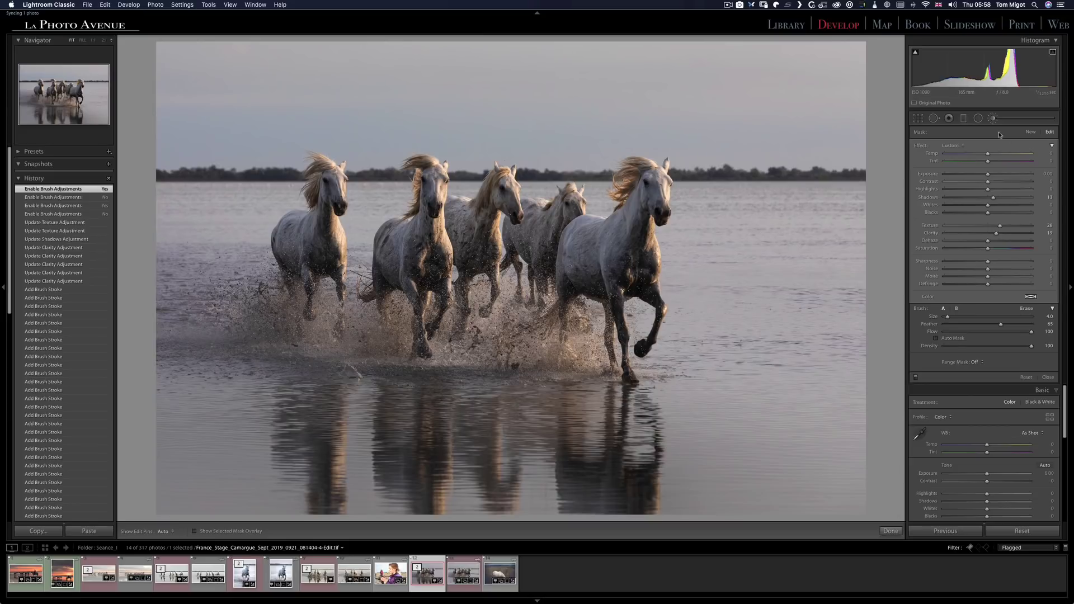
pyautogui.press('d')
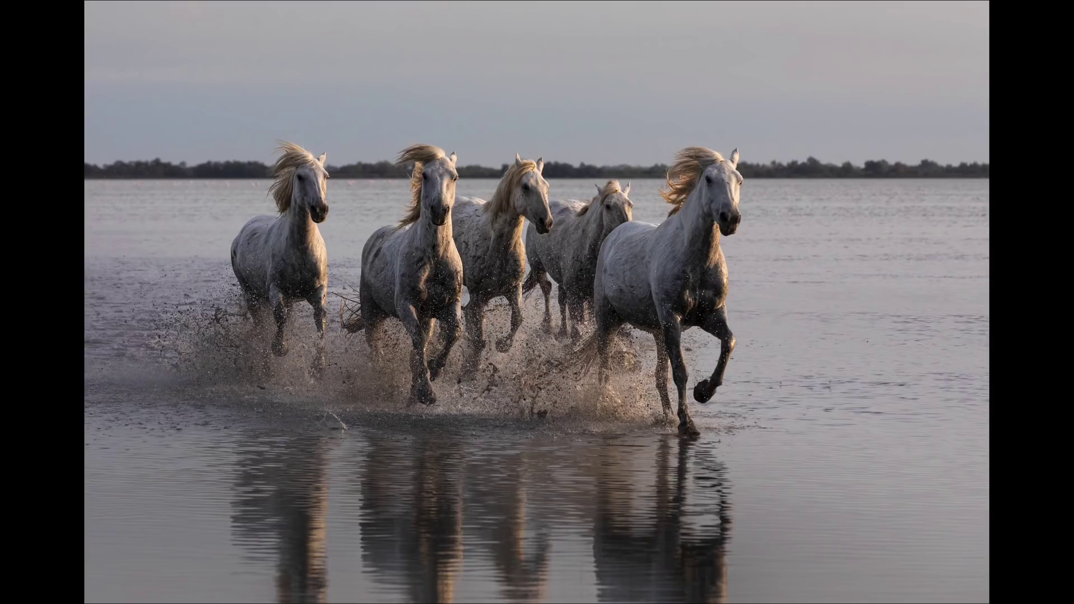
pyautogui.press('f')
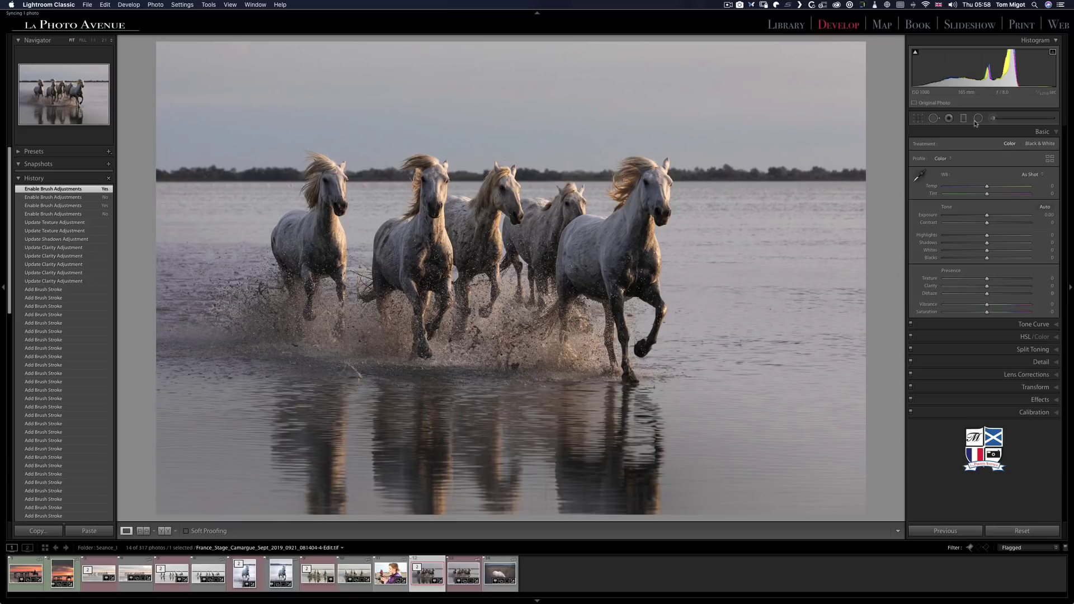
# Step: Reselect the horses' brush mask, raise its shadows to 34, and review the photo full screen
pyautogui.click(993, 118)
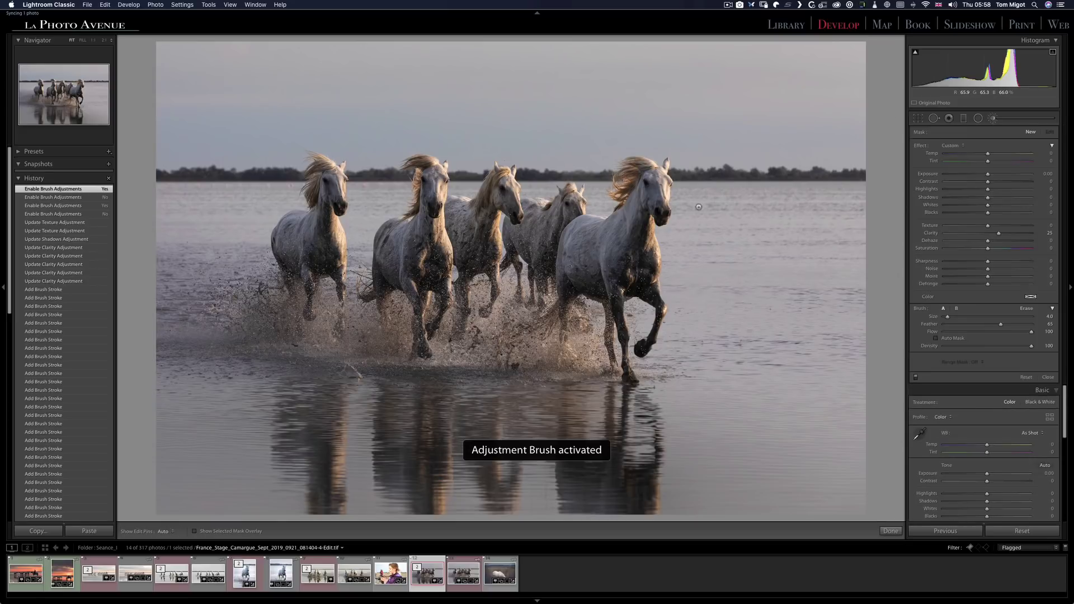
pyautogui.click(597, 243)
pyautogui.moveTo(917, 53)
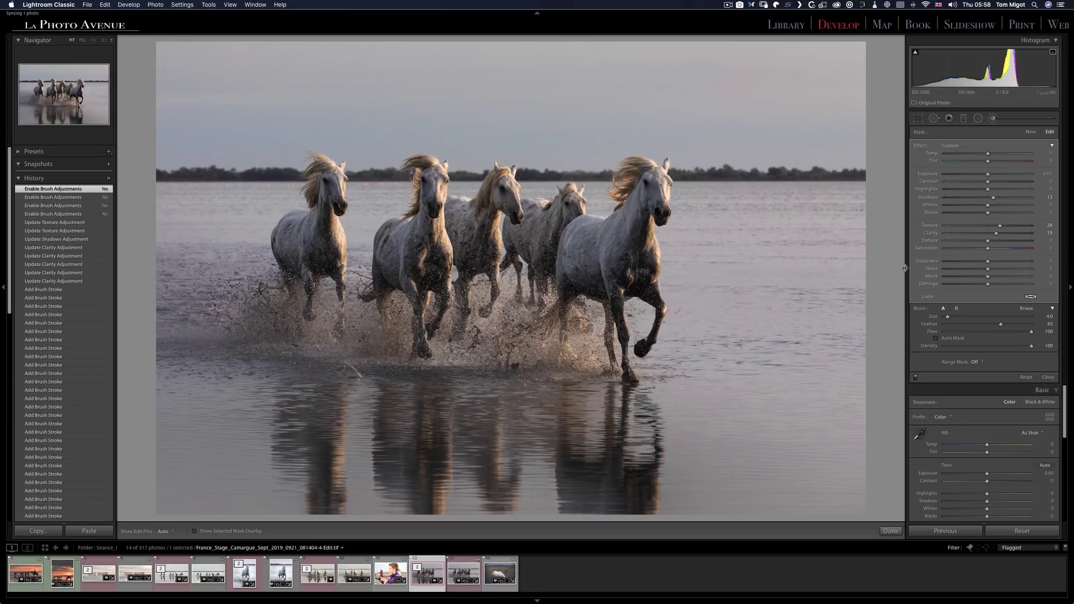
pyautogui.press('=')
pyautogui.press('=')
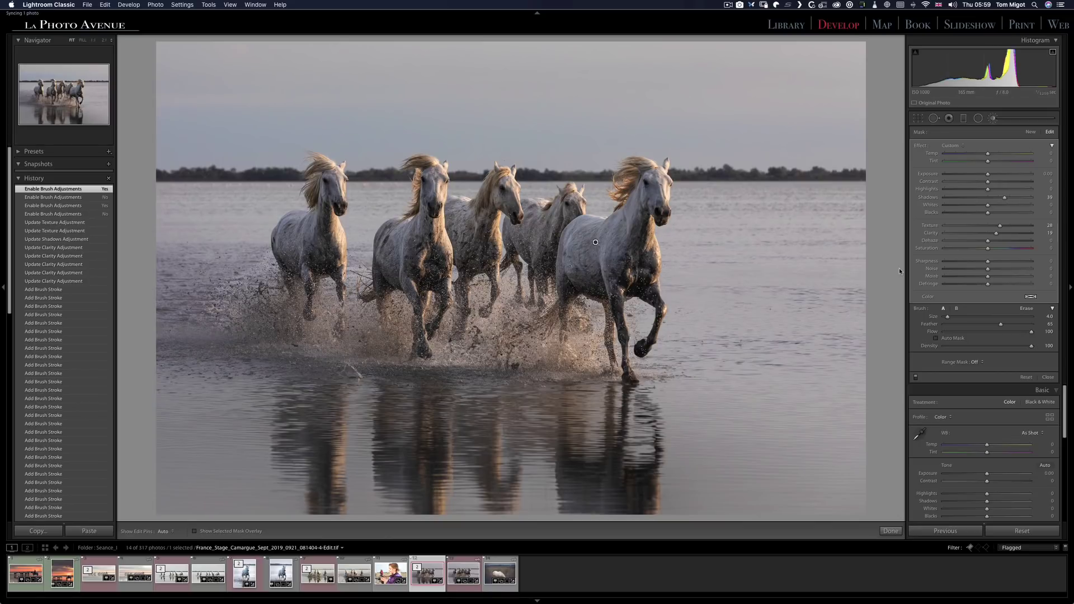
pyautogui.press('-')
pyautogui.press('-')
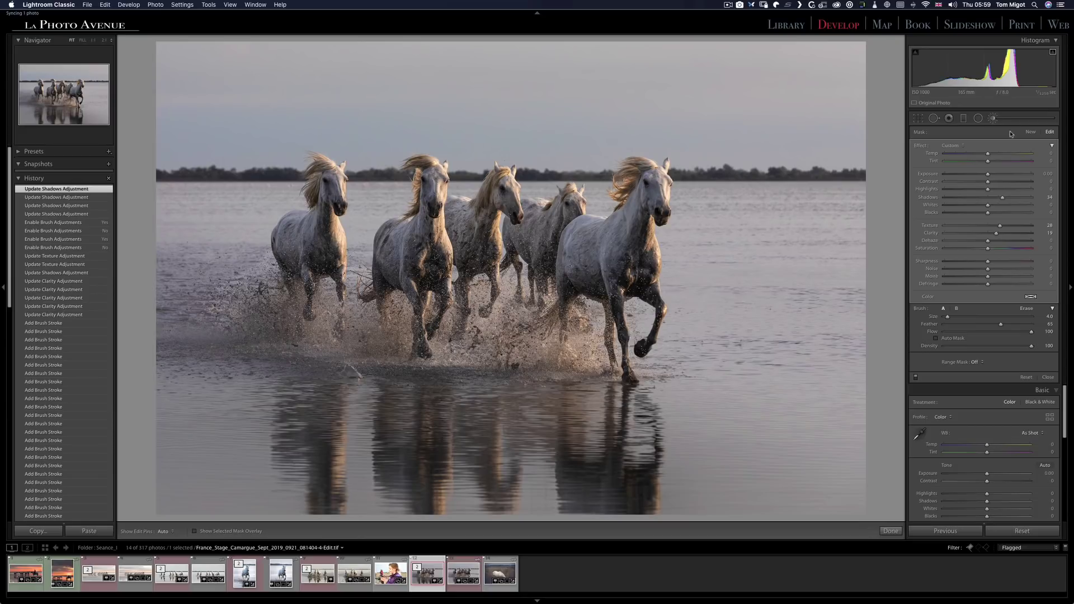
pyautogui.press('d')
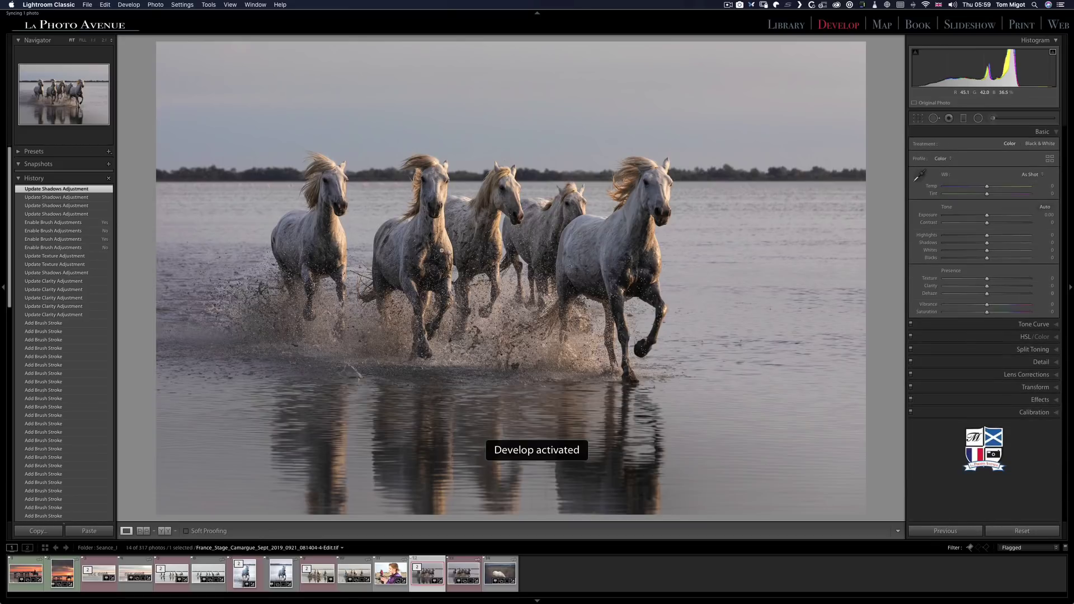
pyautogui.press('f')
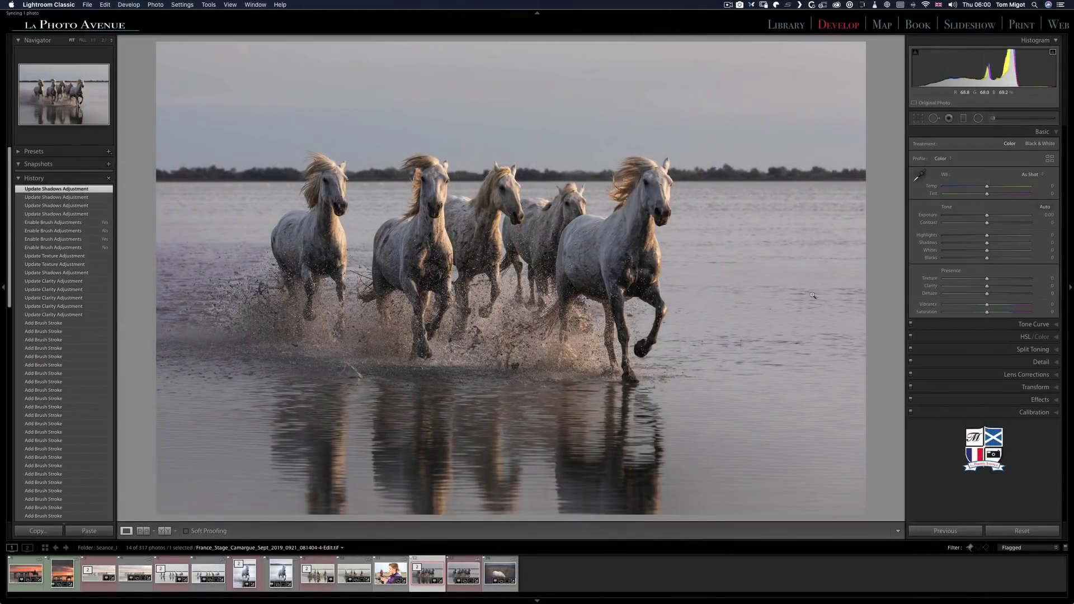
# Step: Try resetting the horses mask's clarity and texture in turn, restoring the preceding history state after each comparison
pyautogui.press('k')
pyautogui.click(595, 241)
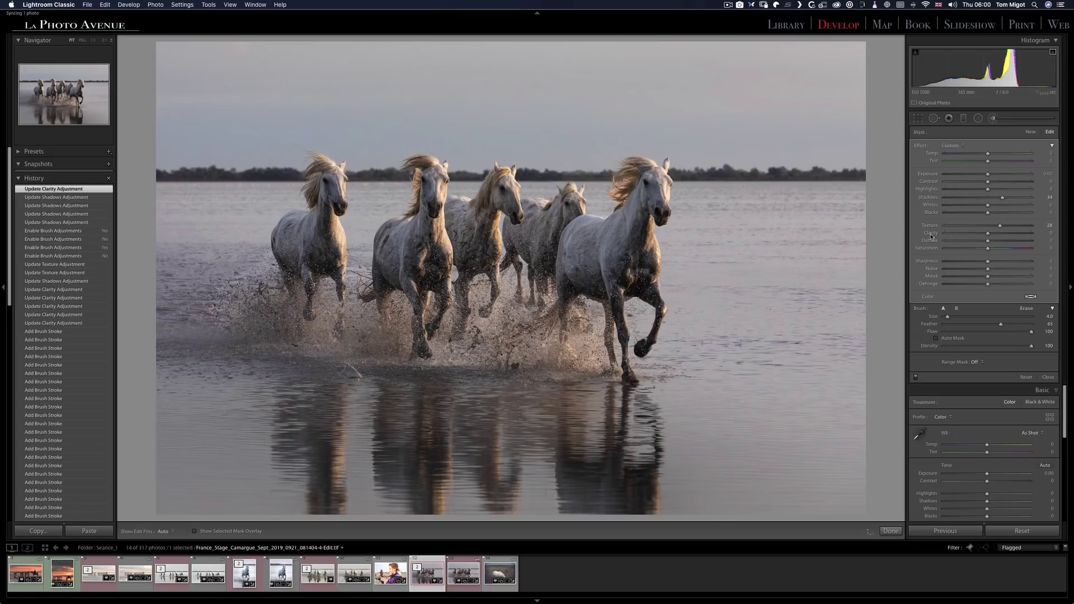
pyautogui.click(30, 197)
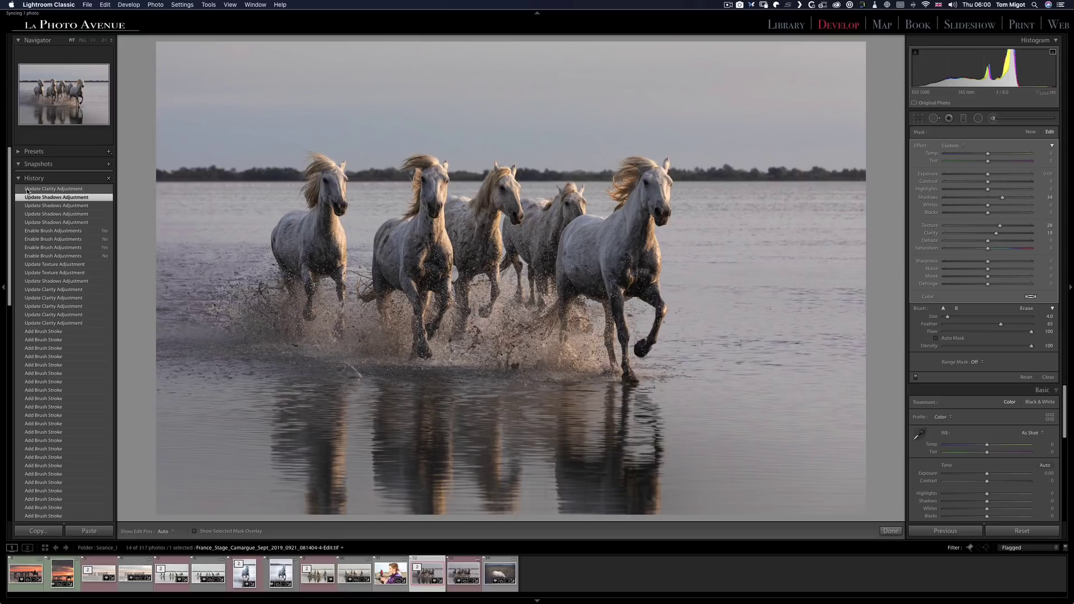
pyautogui.doubleClick(929, 227)
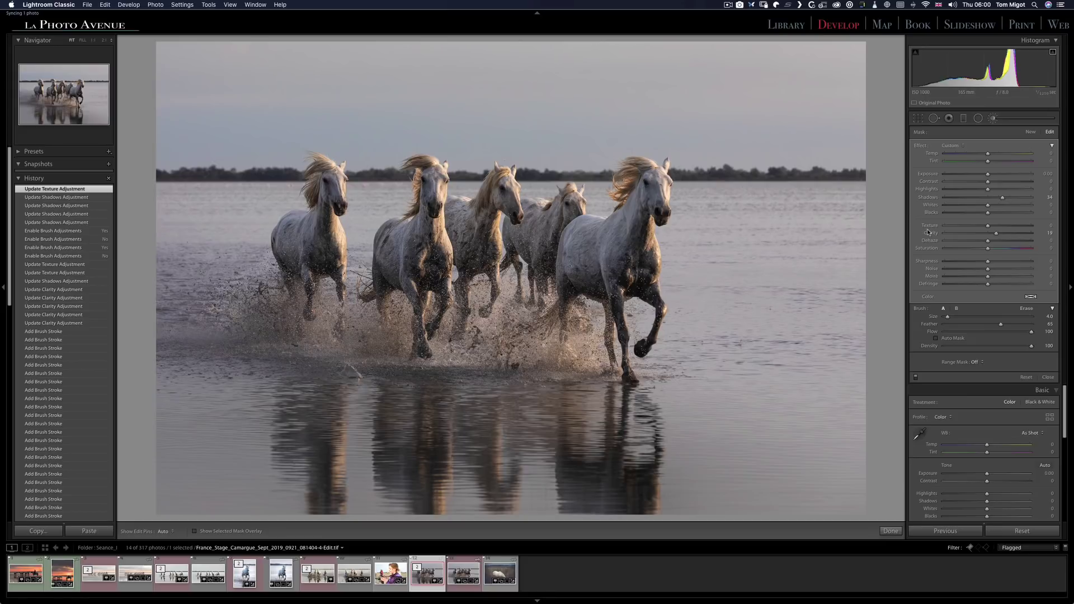
pyautogui.click(54, 198)
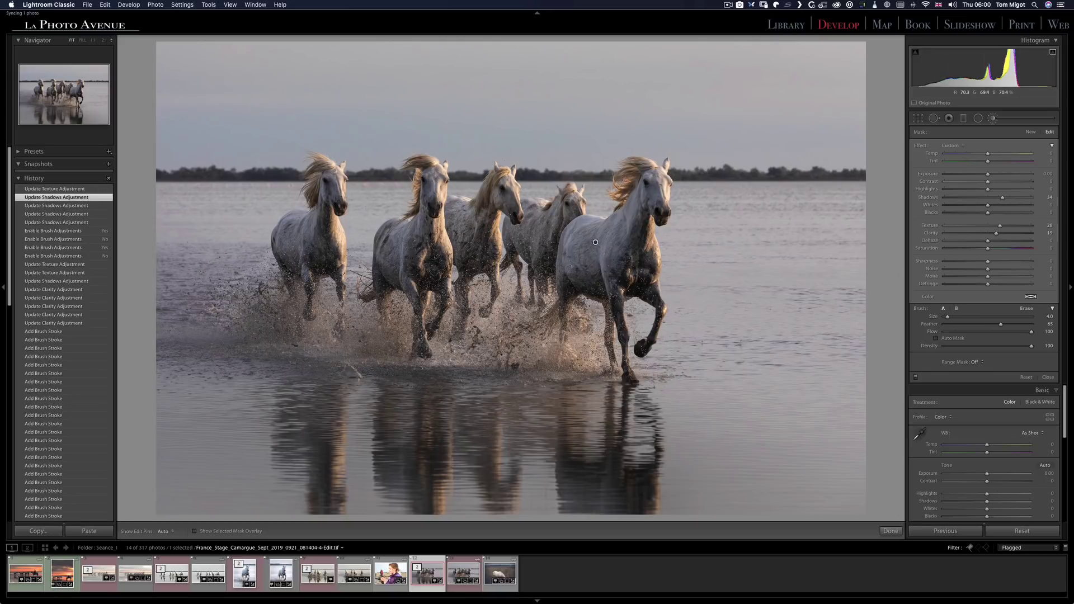
pyautogui.click(27, 190)
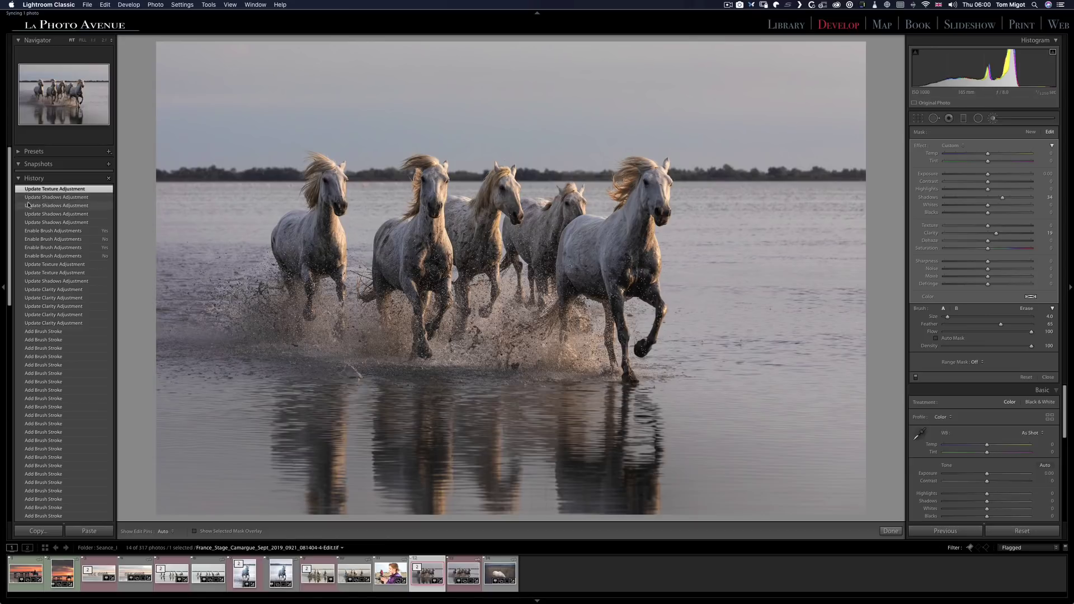
pyautogui.click(31, 198)
pyautogui.press('d')
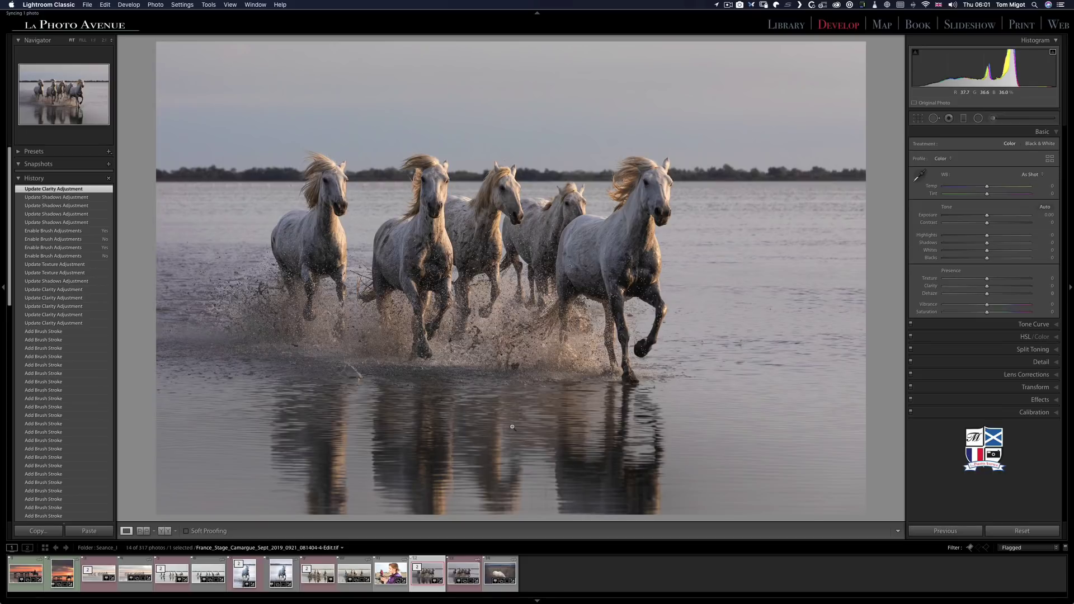
# Step: Compare the retouched TIFF side by side with the unretouched neighbouring photo in Survey view with the lights out
pyautogui.hotkey('shift', 'Right')
pyautogui.press('n')
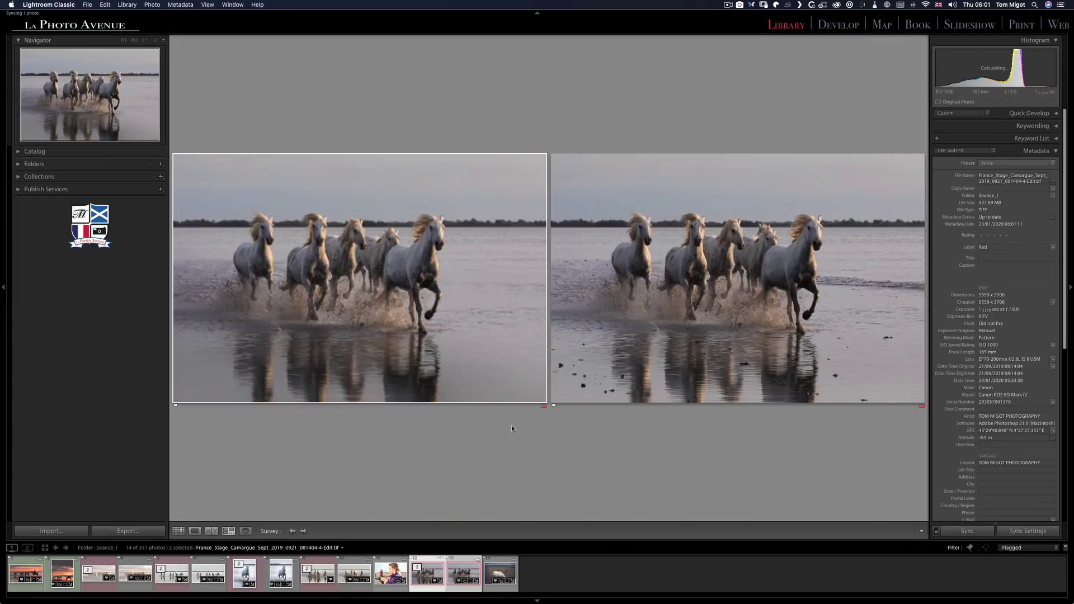
pyautogui.press('Tab')
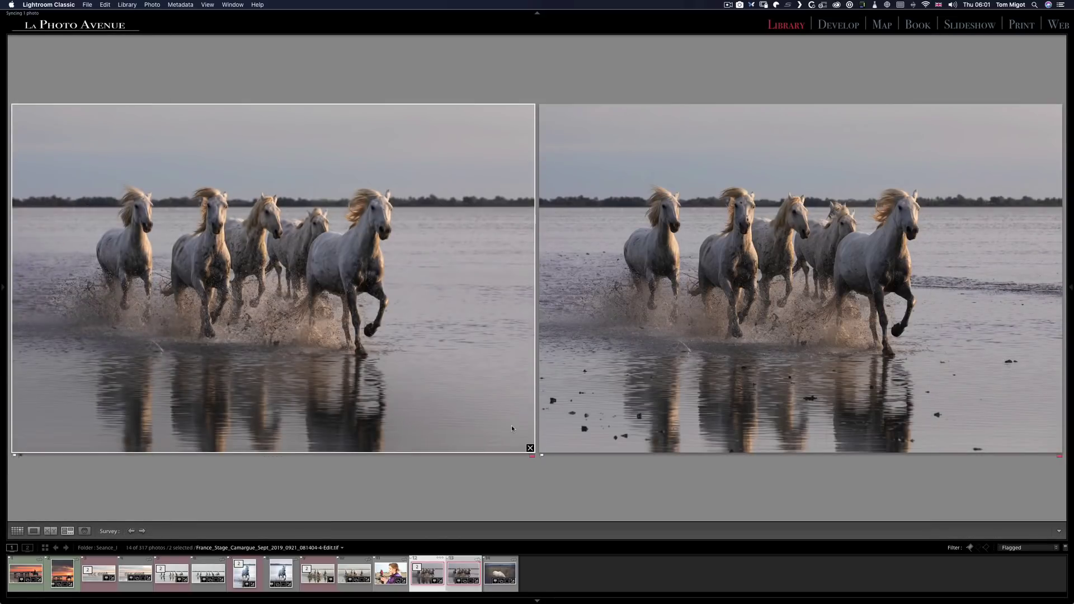
pyautogui.press('l')
pyautogui.press('l')
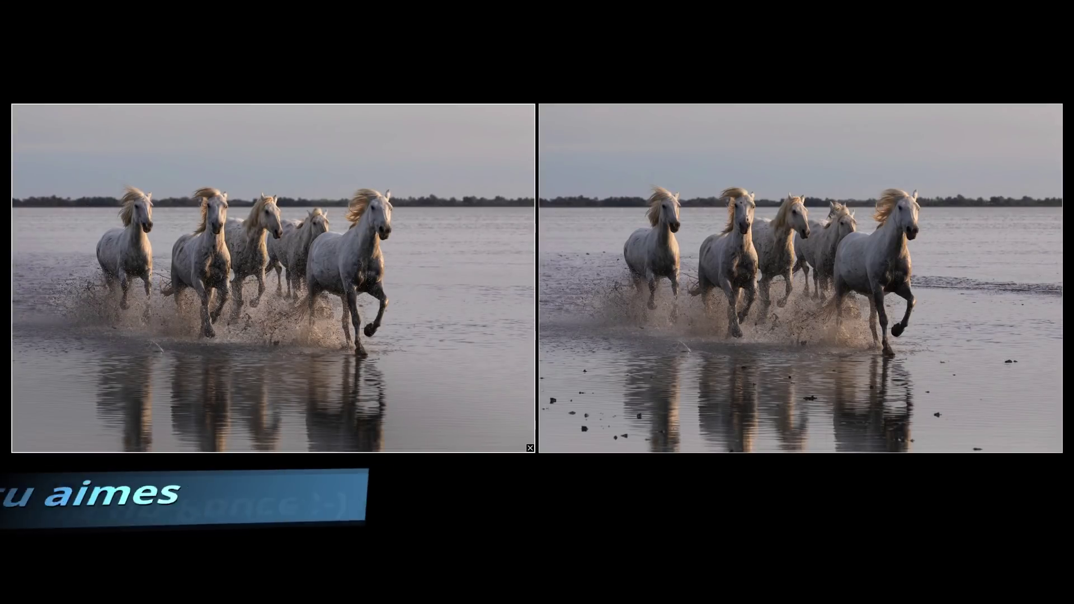